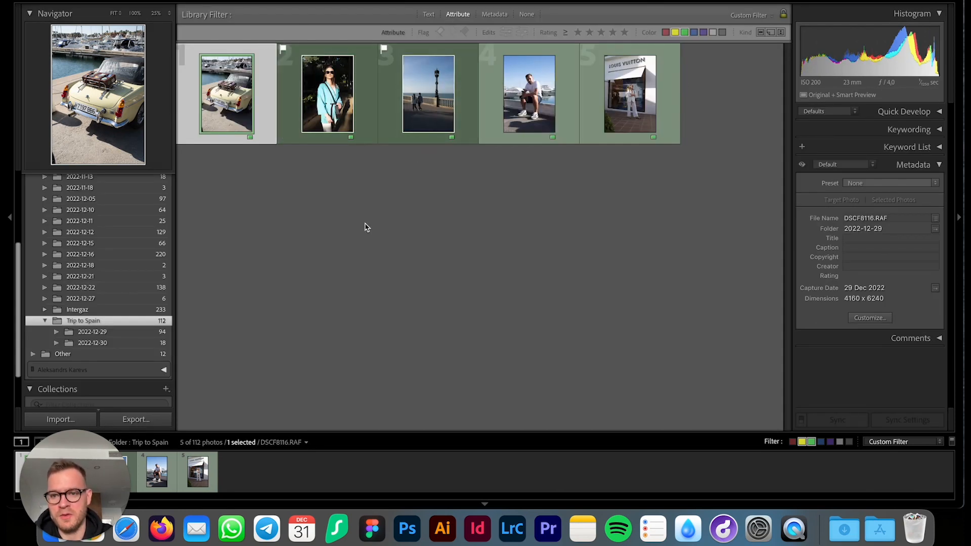
Open the yellow car photo DSCF8116.RAF for developing and apply the Camera CLASSIC CHROME v2 profile
double_click(236, 104)
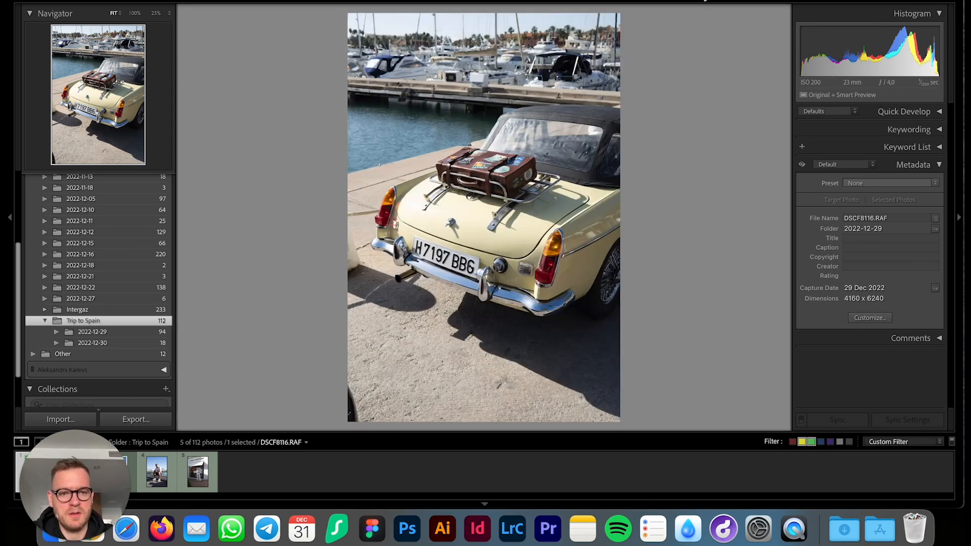
key(d)
scroll(900, 248, down, 1)
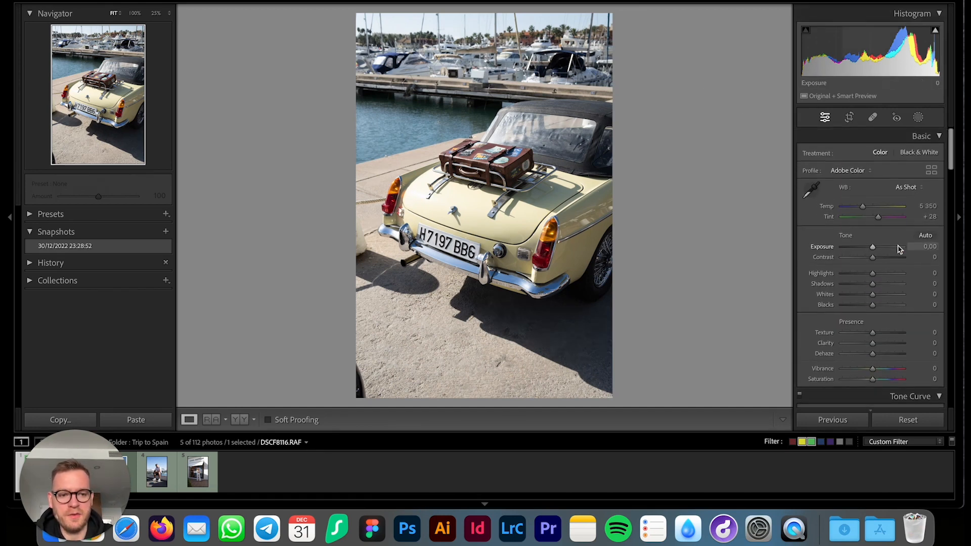
click(848, 172)
click(855, 254)
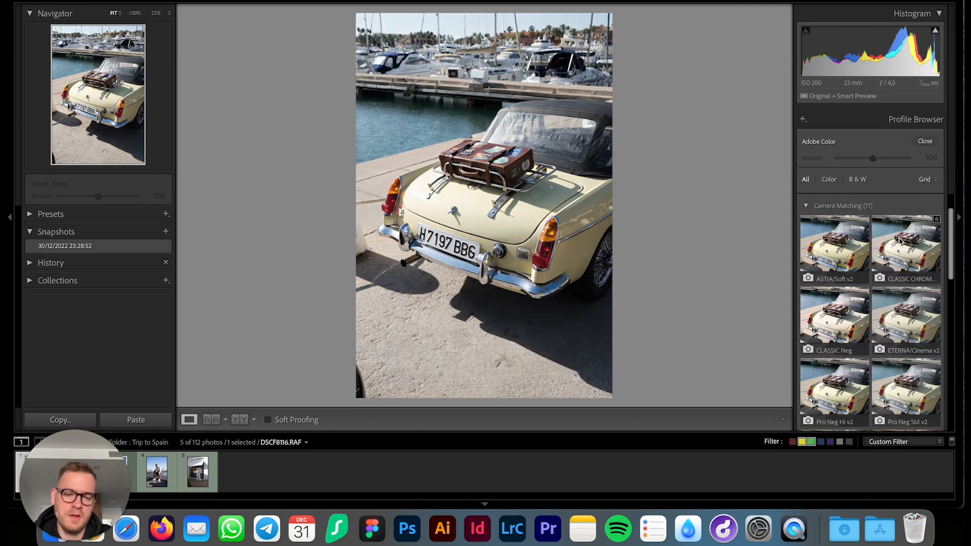
click(902, 242)
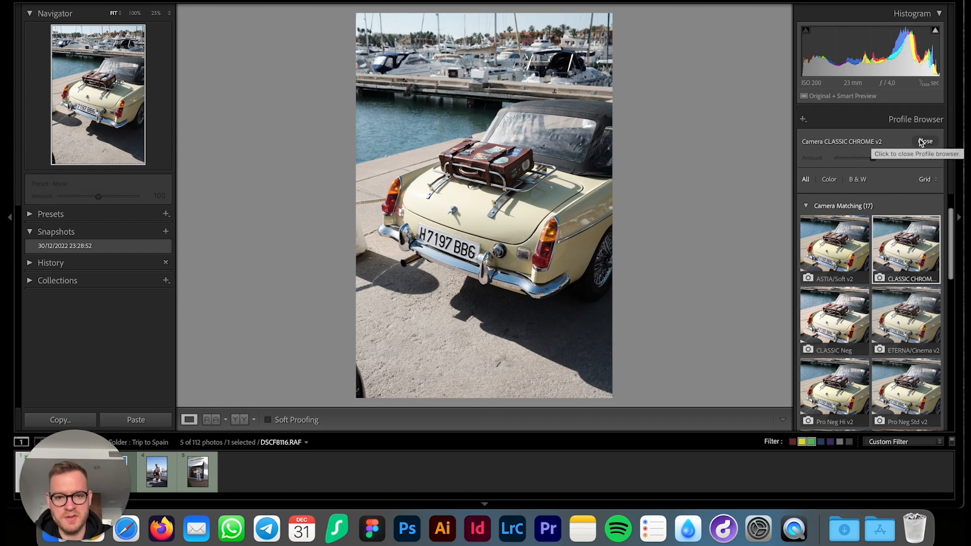
click(924, 143)
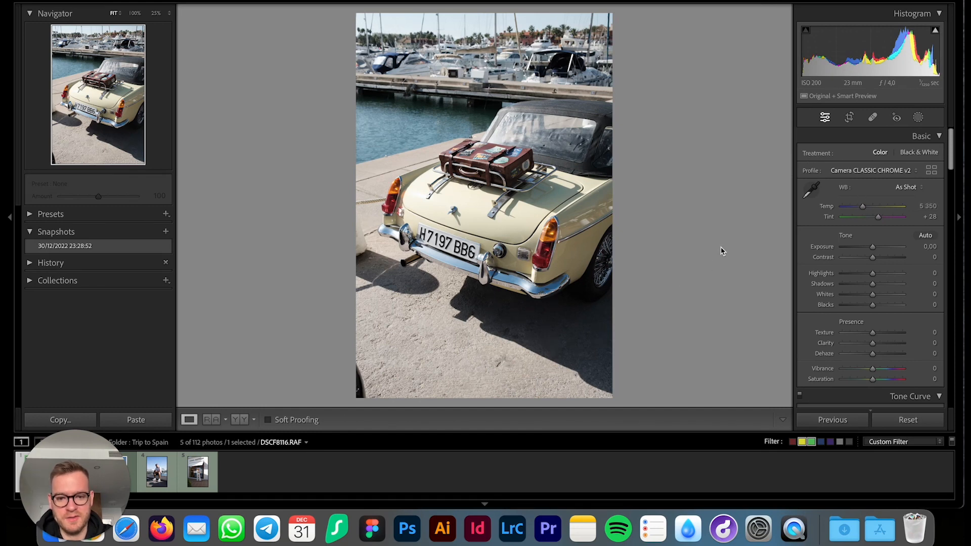
Set the white balance temperature to 7061 and crop the photo slightly tighter from its lower-left corner at the original aspect
drag(864, 209, 874, 211)
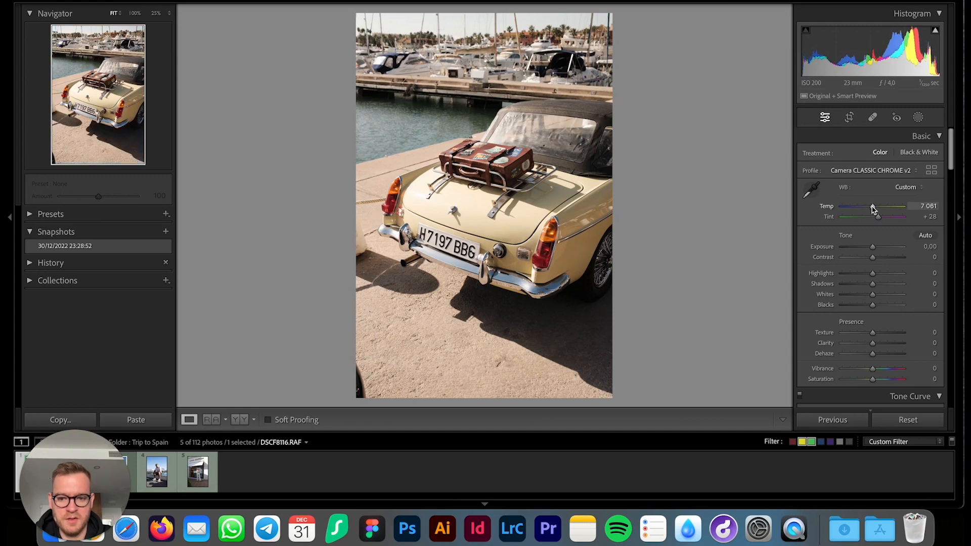
drag(874, 210, 874, 210)
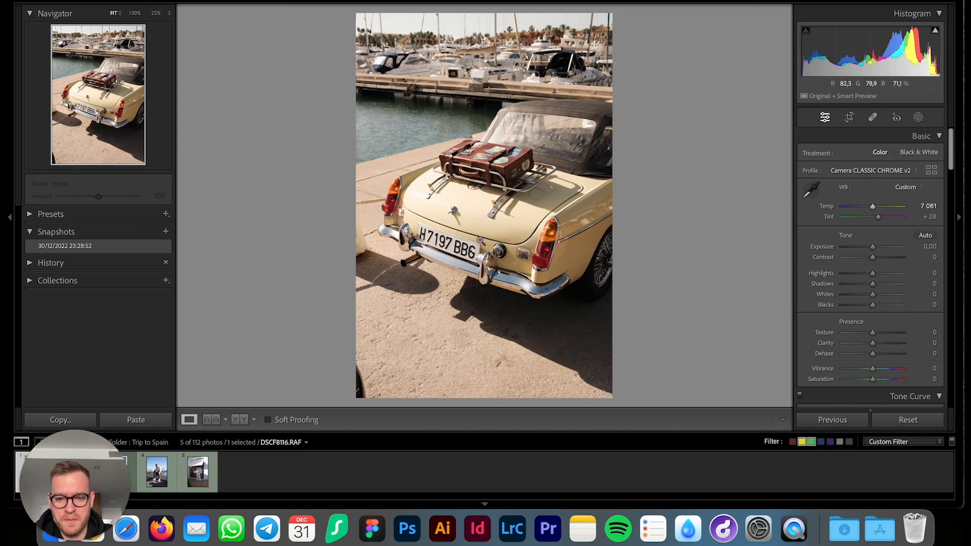
click(849, 117)
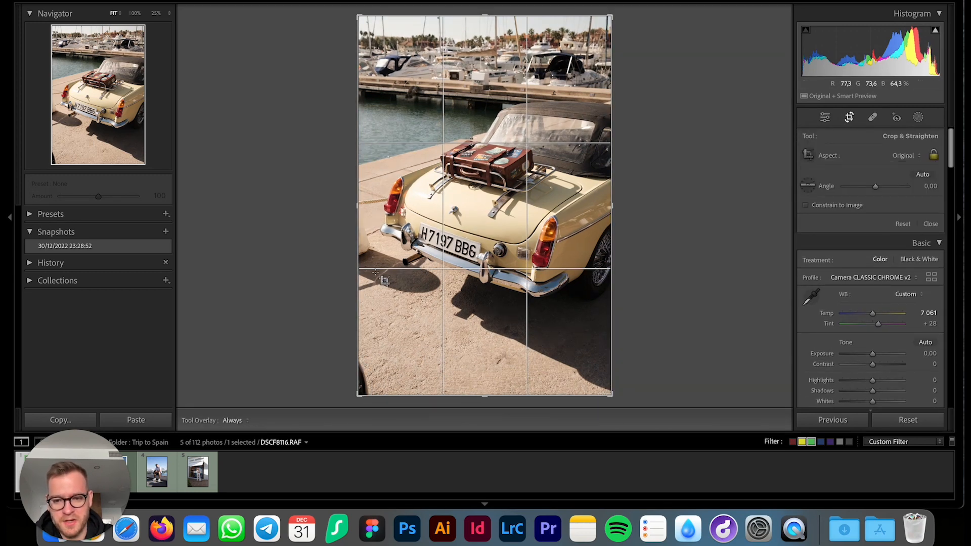
drag(361, 394, 366, 388)
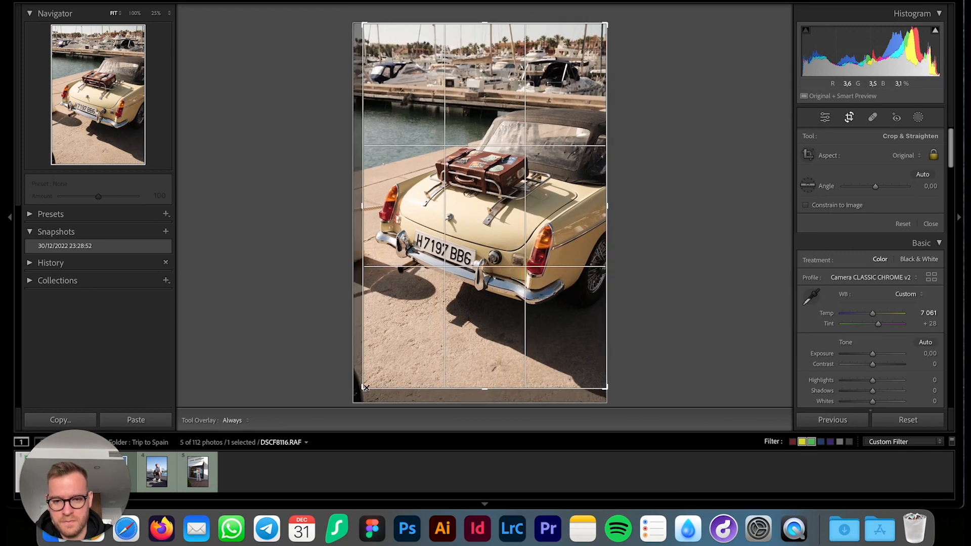
key(Return)
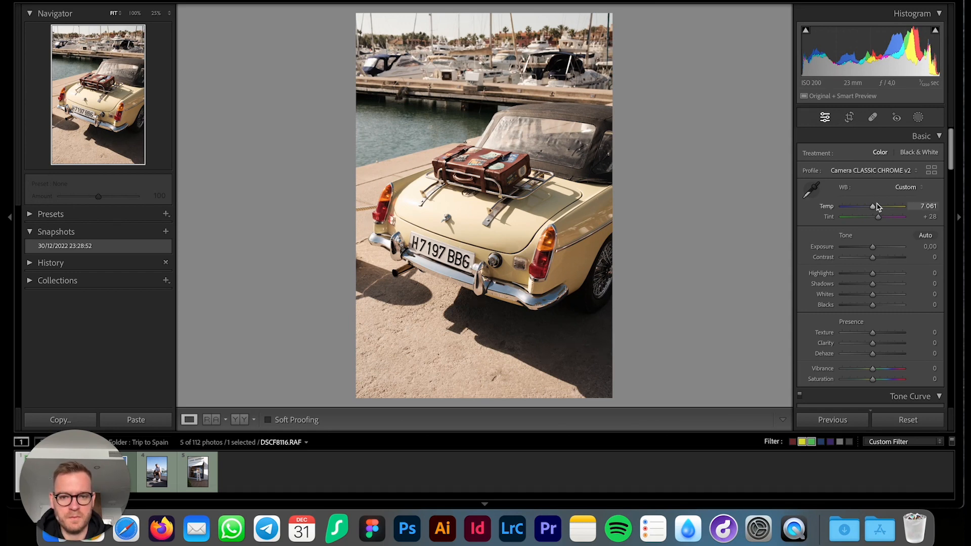
Rotate the car photo by -0.5 in the Transform settings and enable Constrain Crop
scroll(876, 206, down, 15)
scroll(877, 203, down, 10)
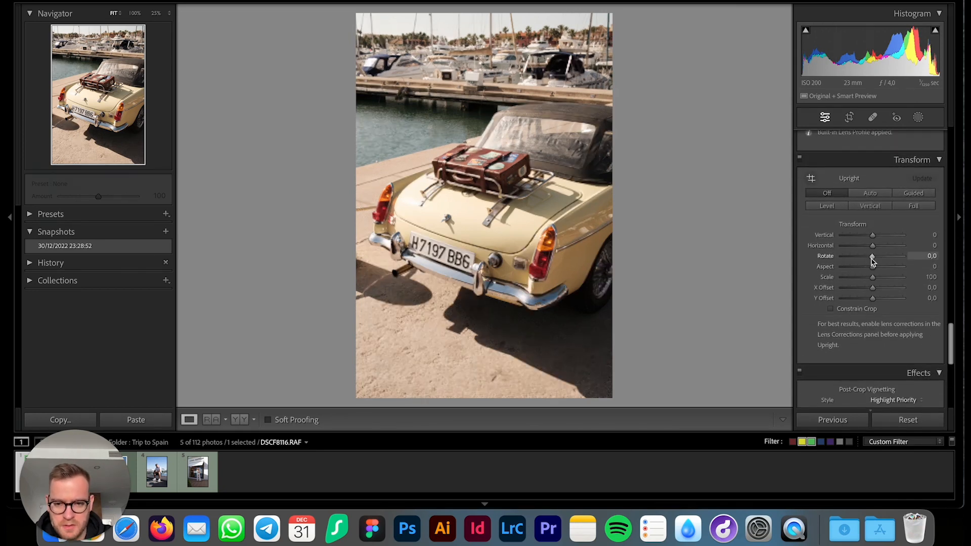
drag(874, 261, 871, 261)
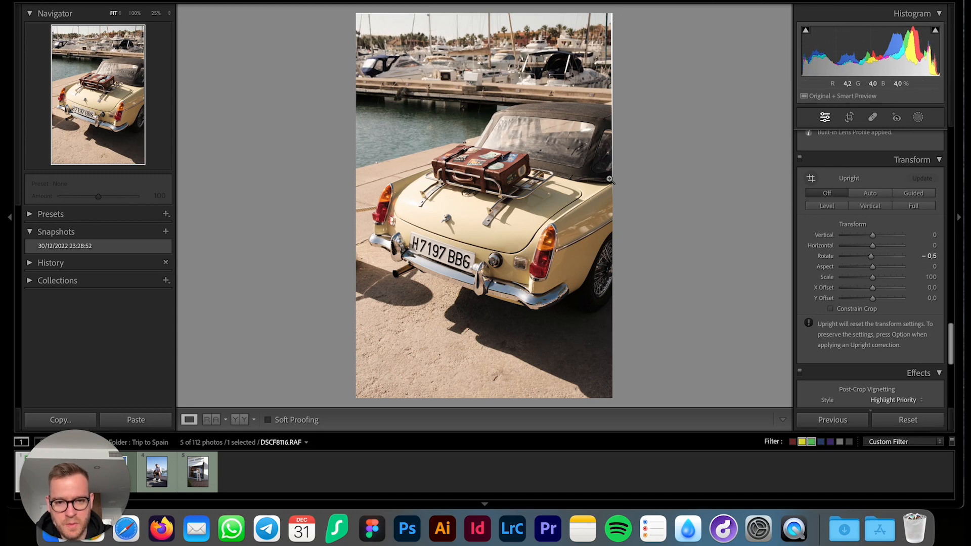
click(832, 310)
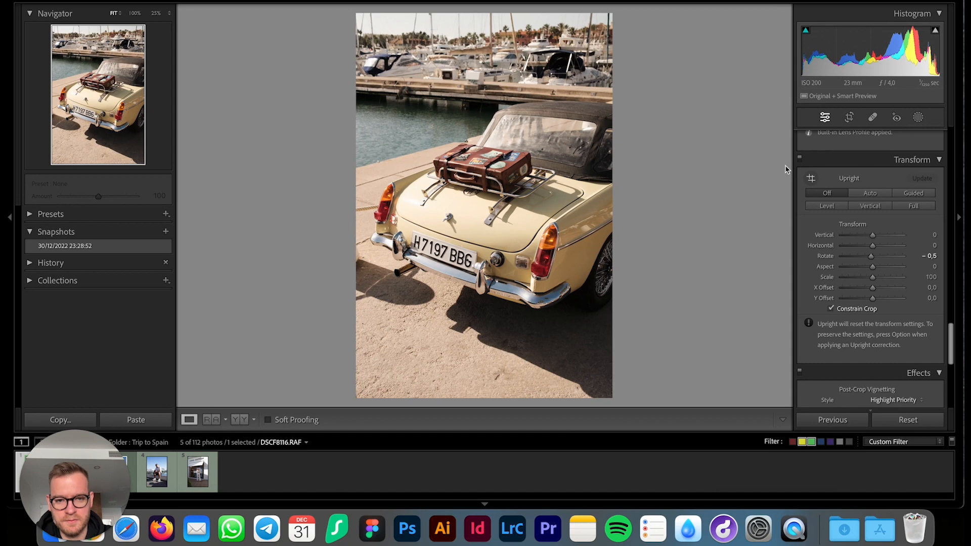
Set the car photo's Contrast to +8 and Blacks to -5
scroll(883, 222, up, 5)
scroll(880, 233, up, 10)
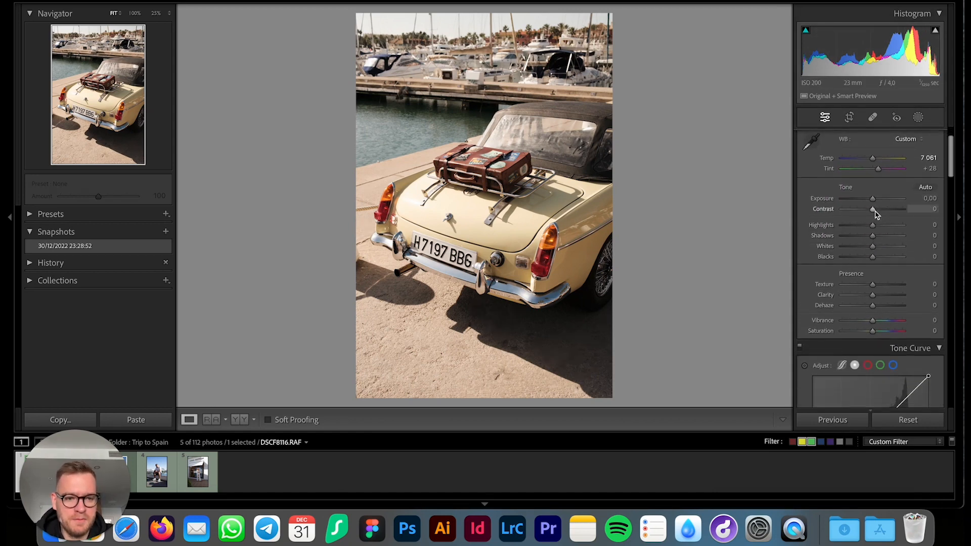
drag(874, 214, 877, 215)
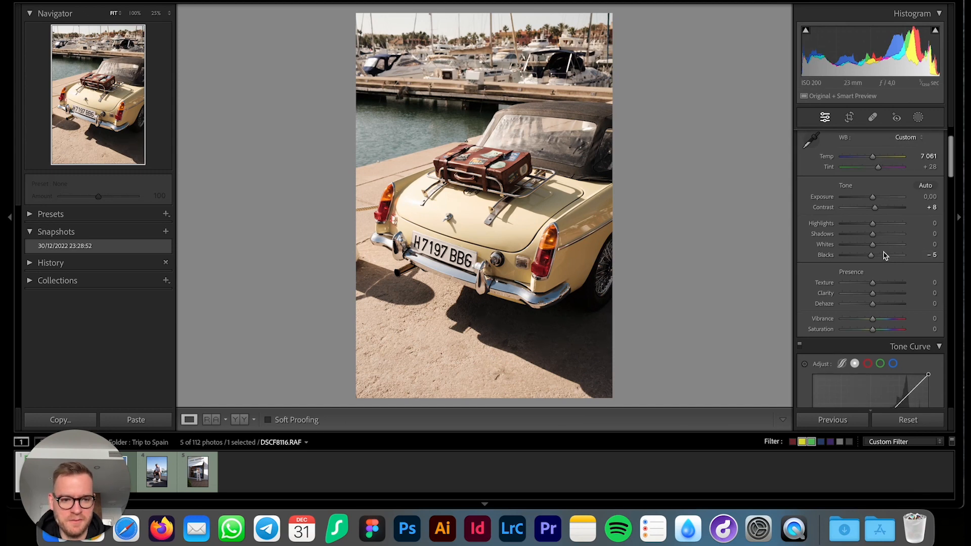
Add three points to the tone curve at inputs 64, 128 and 193
scroll(883, 256, down, 2)
scroll(884, 254, down, 1)
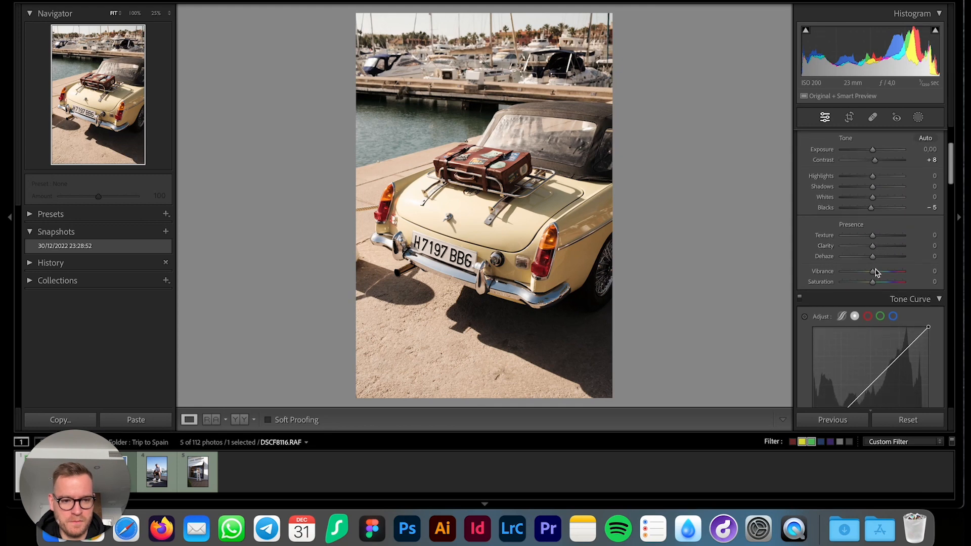
scroll(877, 275, down, 5)
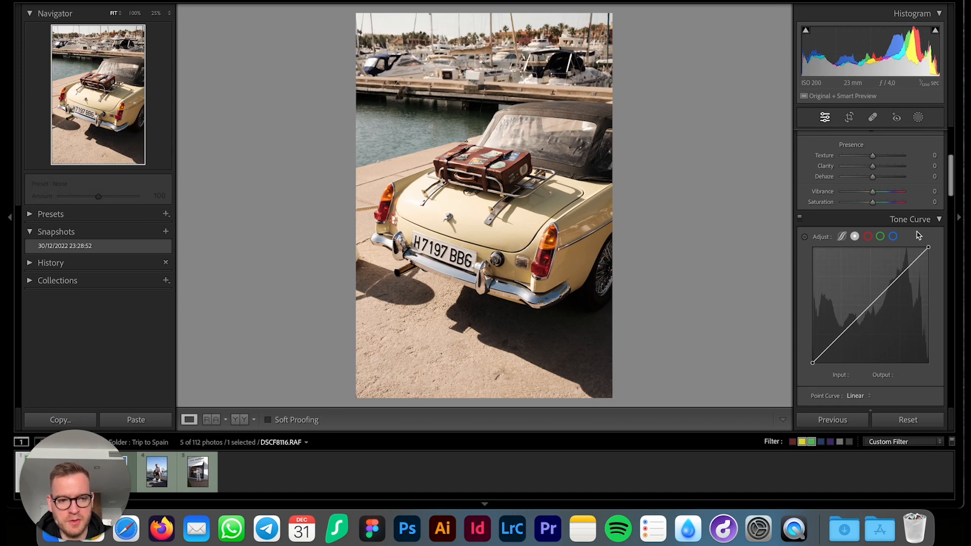
click(842, 334)
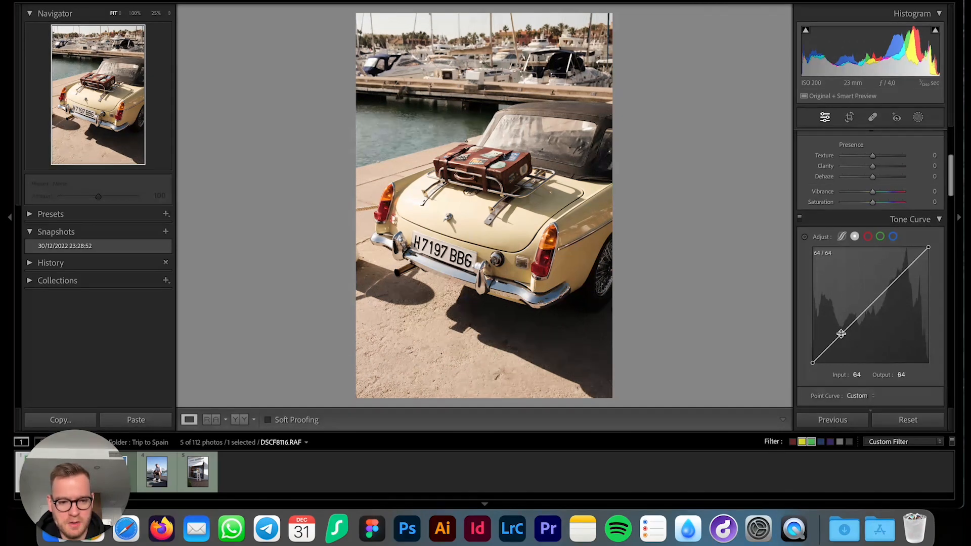
click(871, 306)
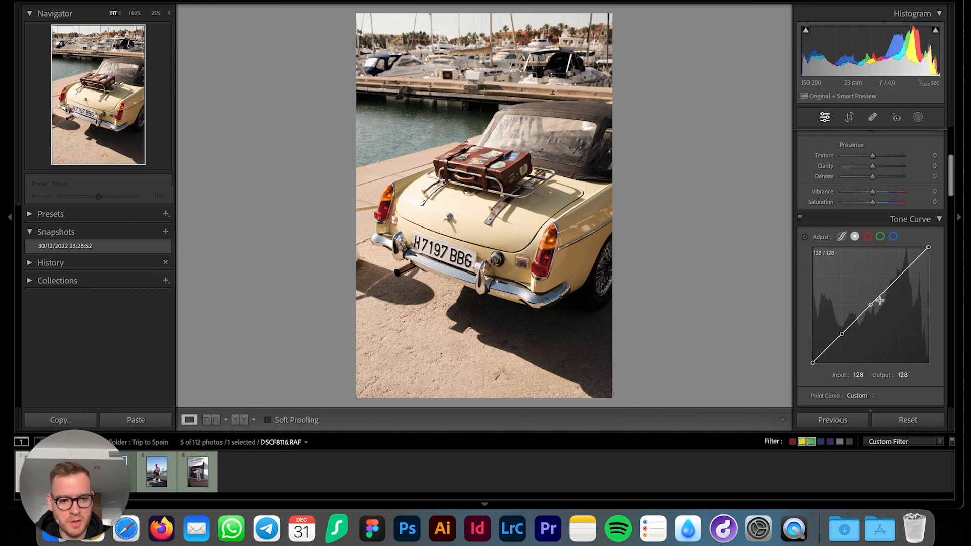
click(901, 276)
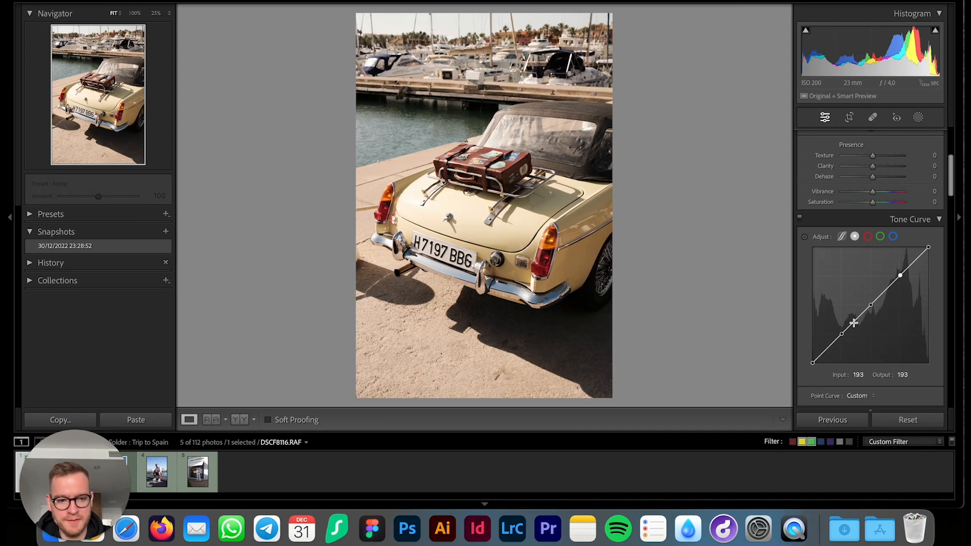
Lower the tone curve's shadow point slightly, raise the midtone point to 127/132 and the highlight point to 194/199
drag(841, 335, 844, 341)
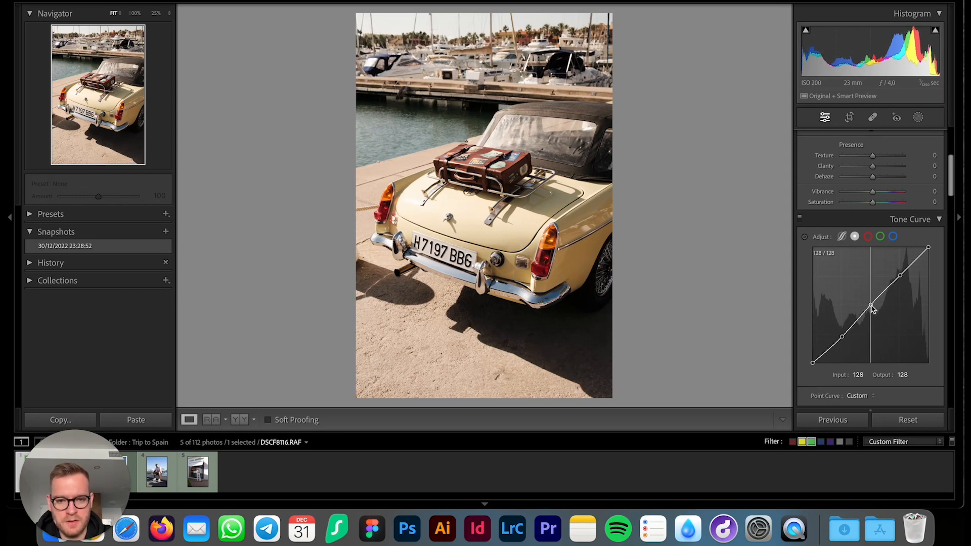
drag(872, 309, 872, 305)
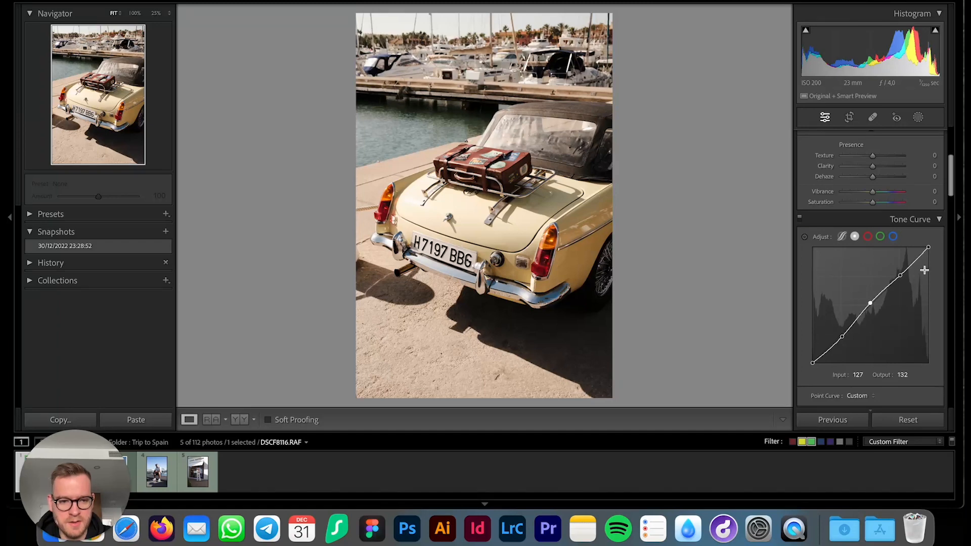
drag(901, 277, 901, 272)
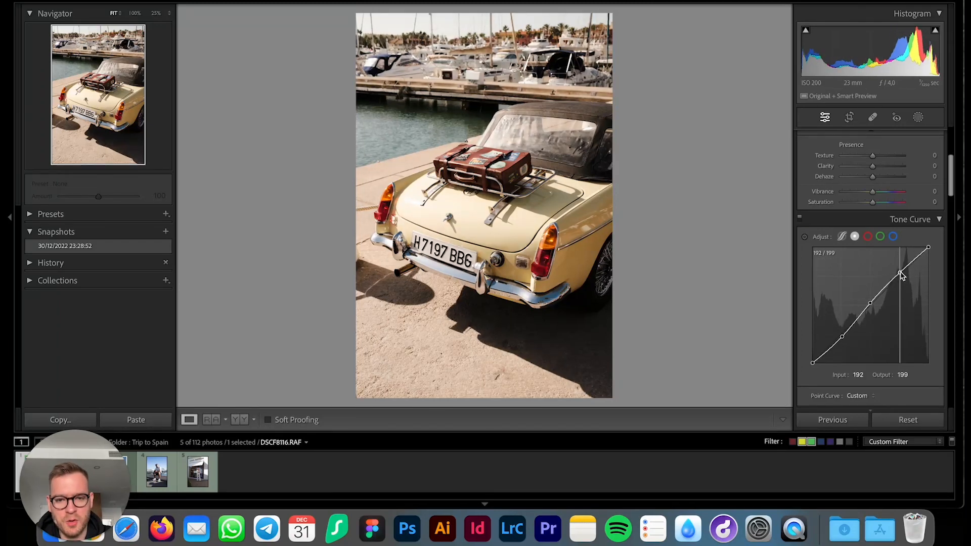
drag(901, 272, 901, 272)
Set the Vibrance to +15 and compare the edited car photo with its unedited version
scroll(903, 273, up, 3)
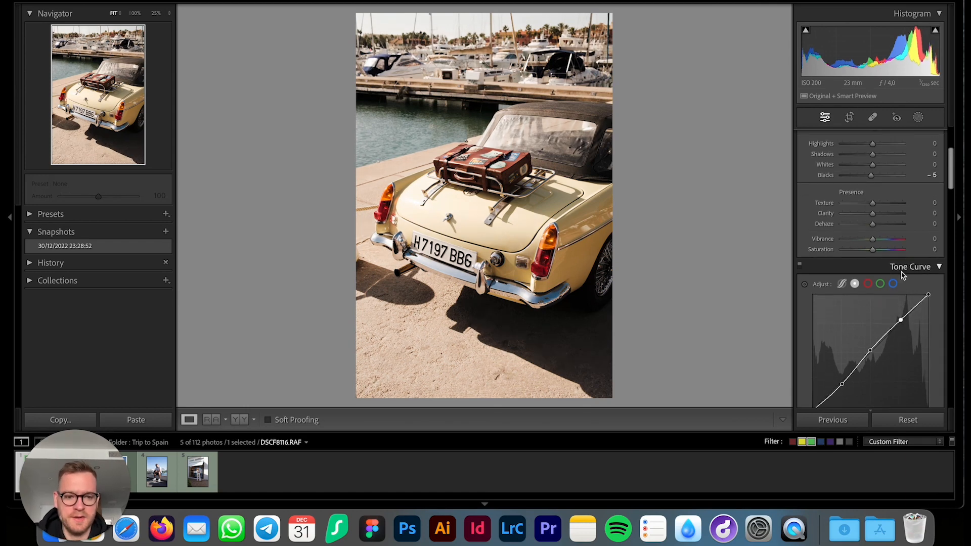
scroll(903, 275, up, 3)
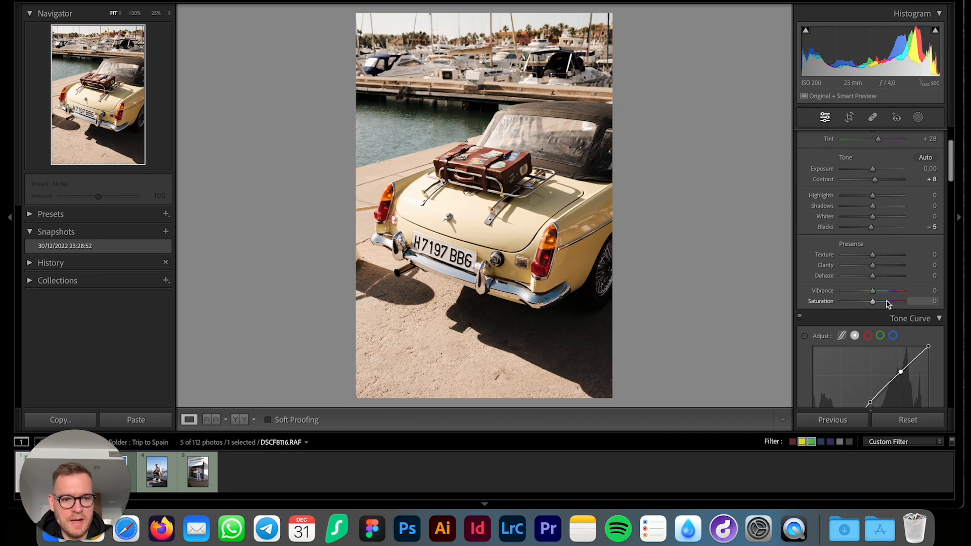
drag(874, 295, 878, 296)
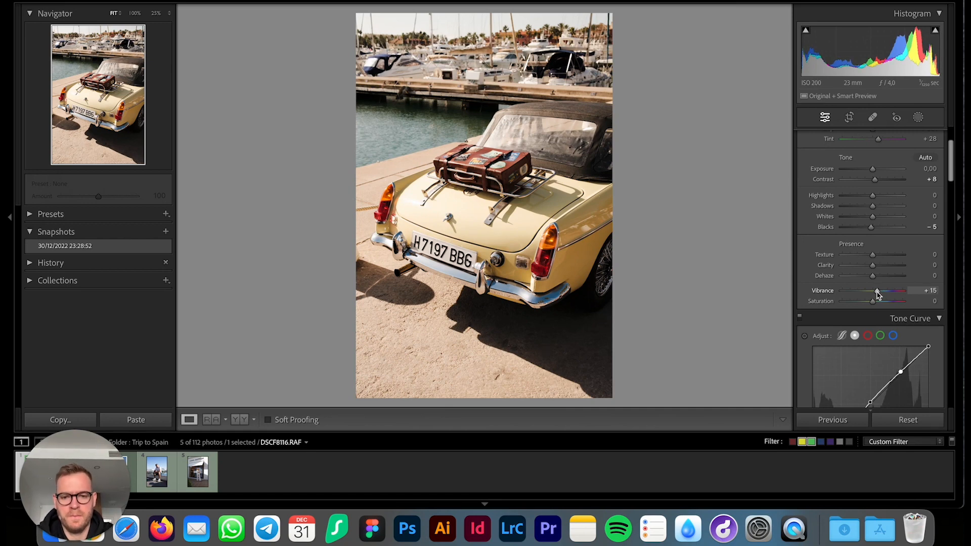
key(backslash)
key(backslash)
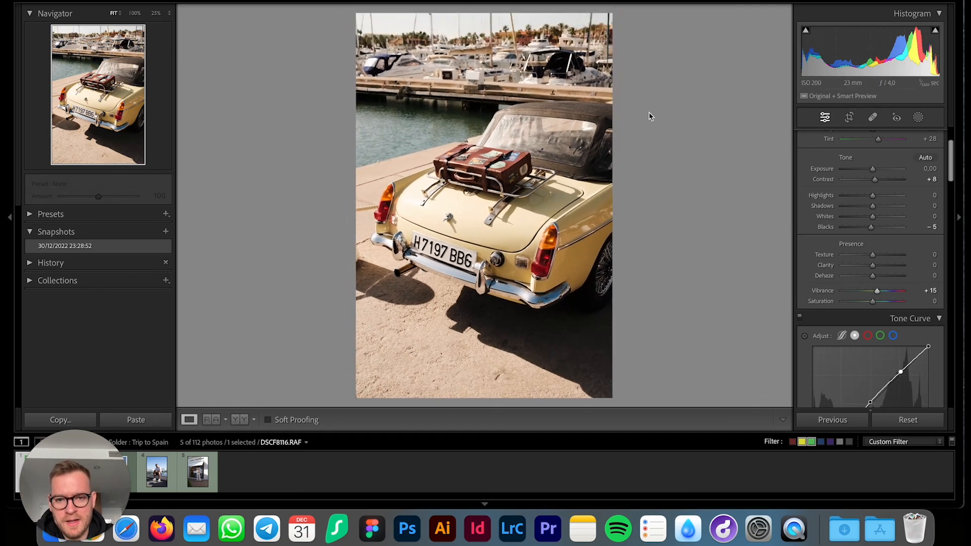
Try shifting the Blue hue of the car photo in the HSL adjustments
scroll(930, 253, down, 10)
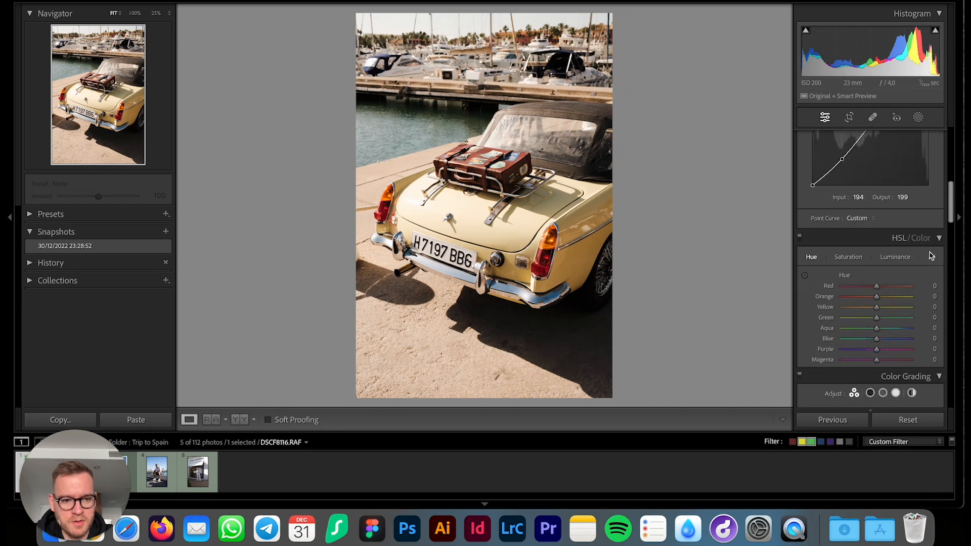
scroll(929, 253, up, 1)
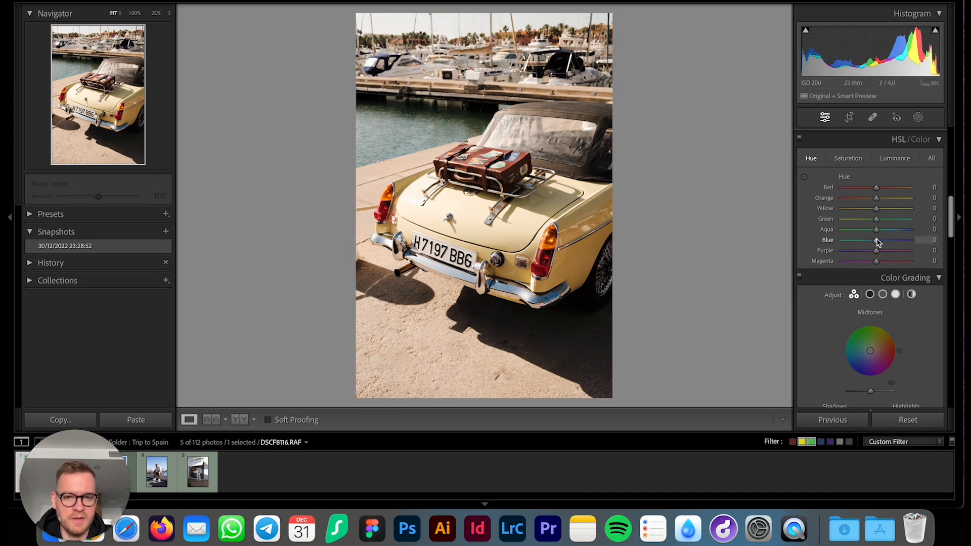
mouse_move(877, 244)
mouse_down()
mouse_move(846, 245)
mouse_move(878, 246)
mouse_up()
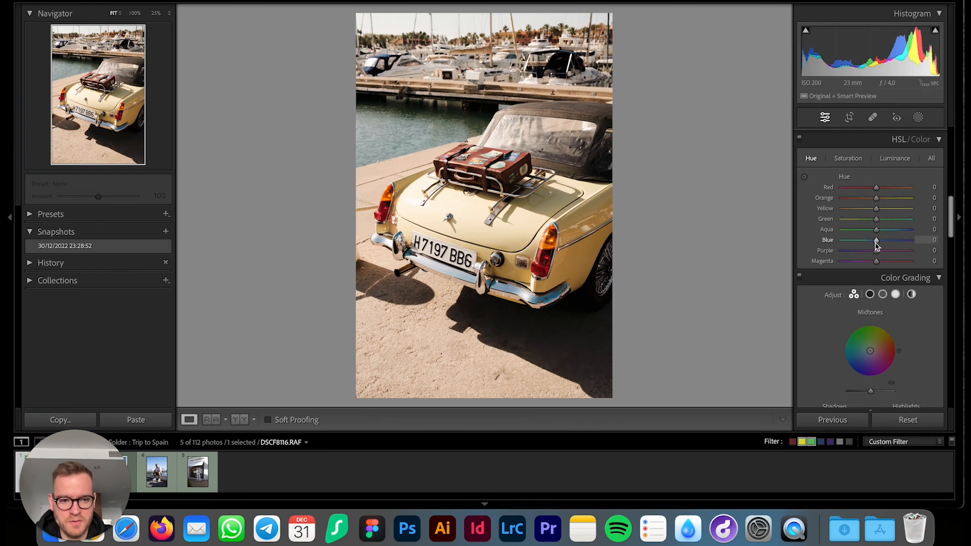
scroll(915, 269, up, 10)
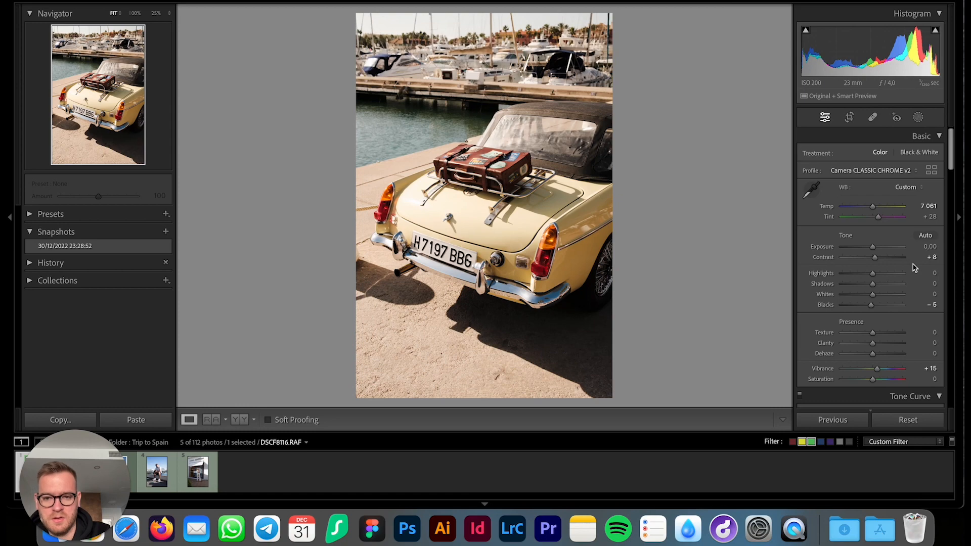
Return to the photo grid and open the portrait of the woman in the turquoise jacket for developing
key(g)
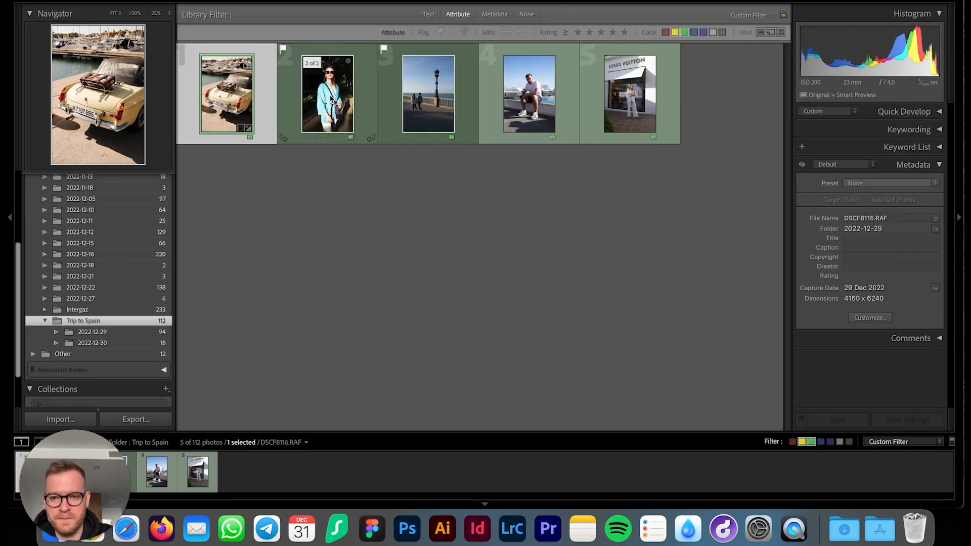
double_click(332, 98)
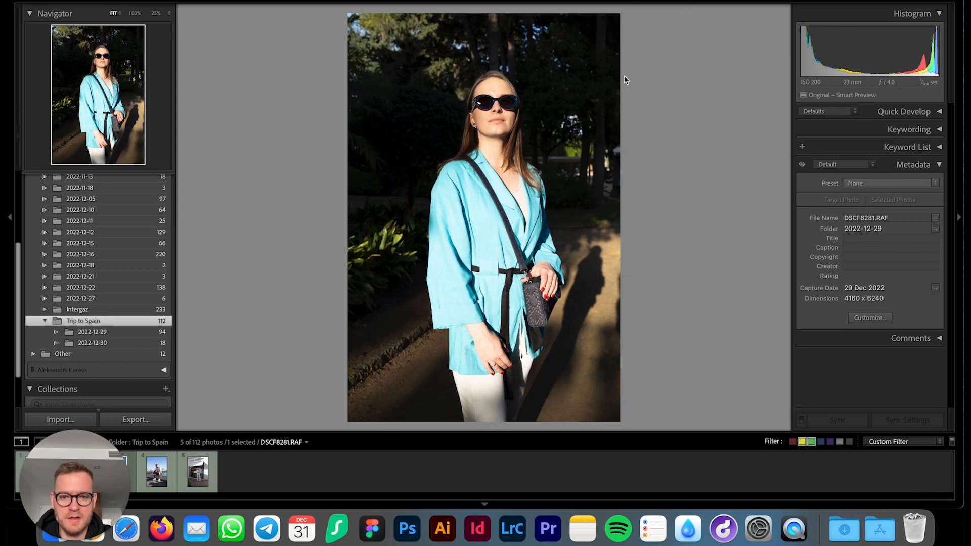
key(d)
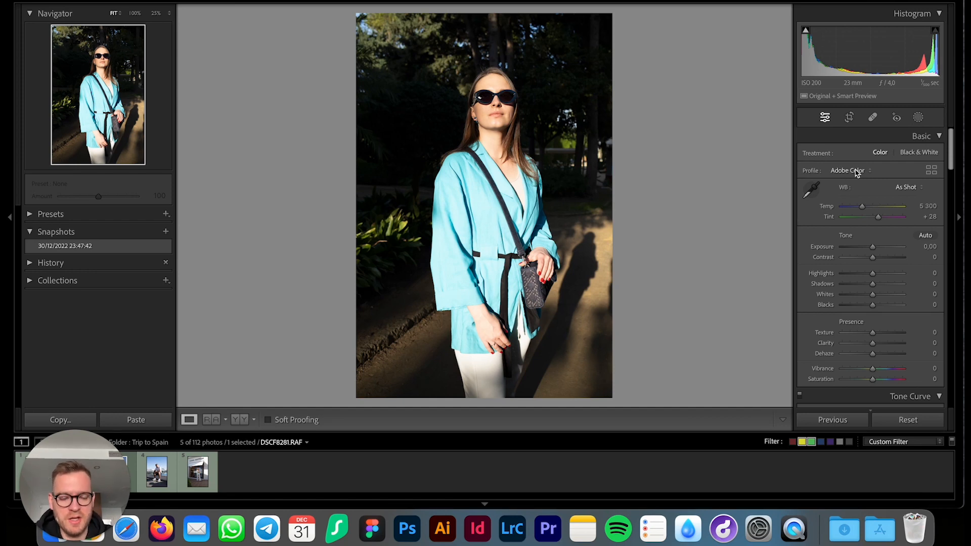
Try the Camera CLASSIC CHROME v2 profile on the portrait and return to the Adobe Color profile
click(849, 172)
click(851, 258)
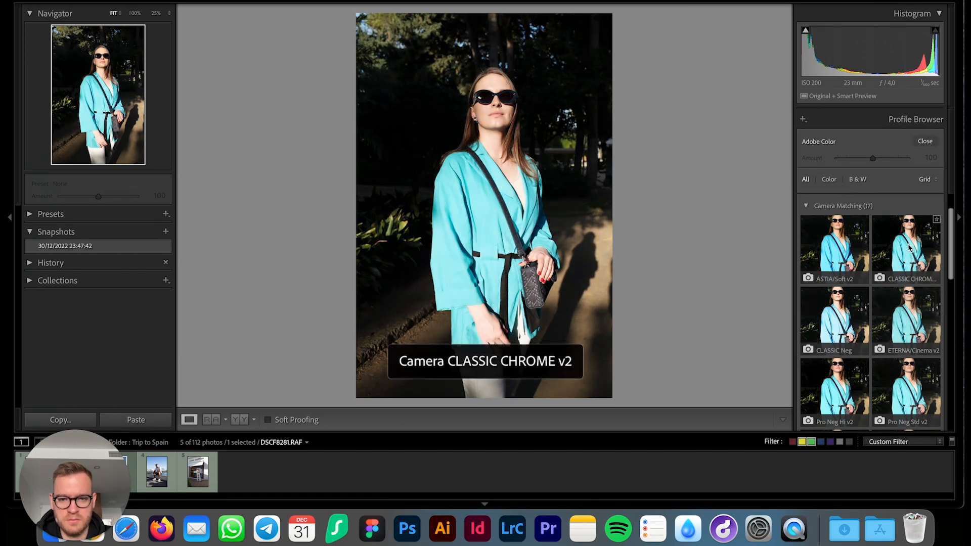
click(905, 218)
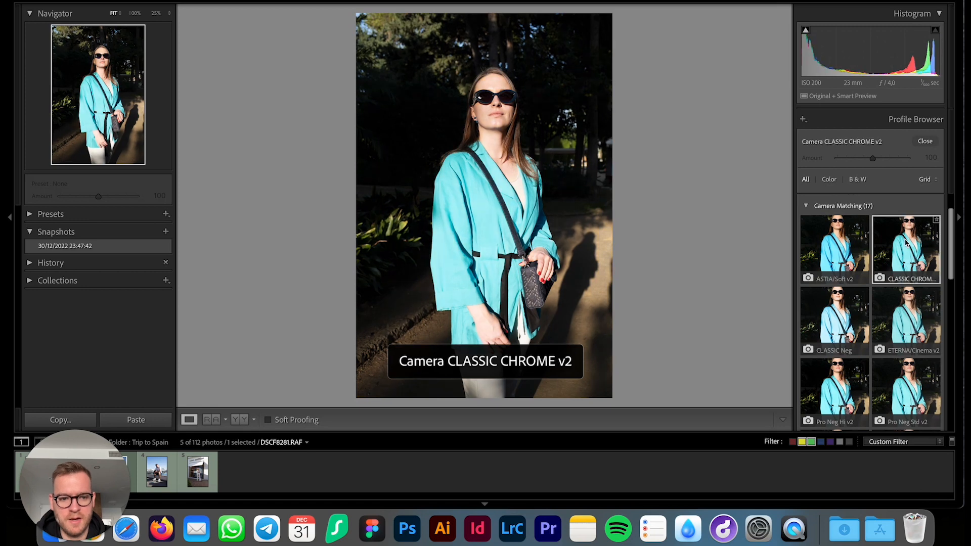
click(925, 141)
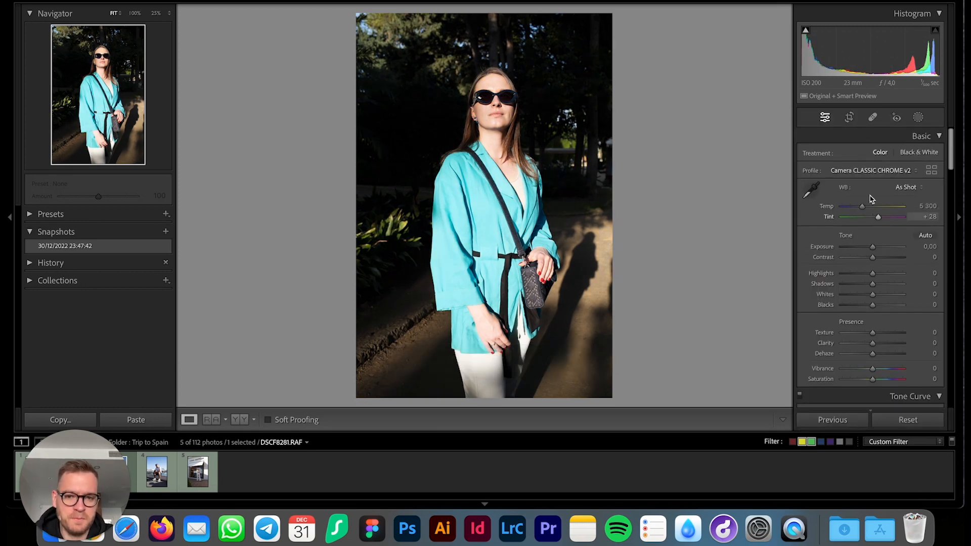
click(869, 172)
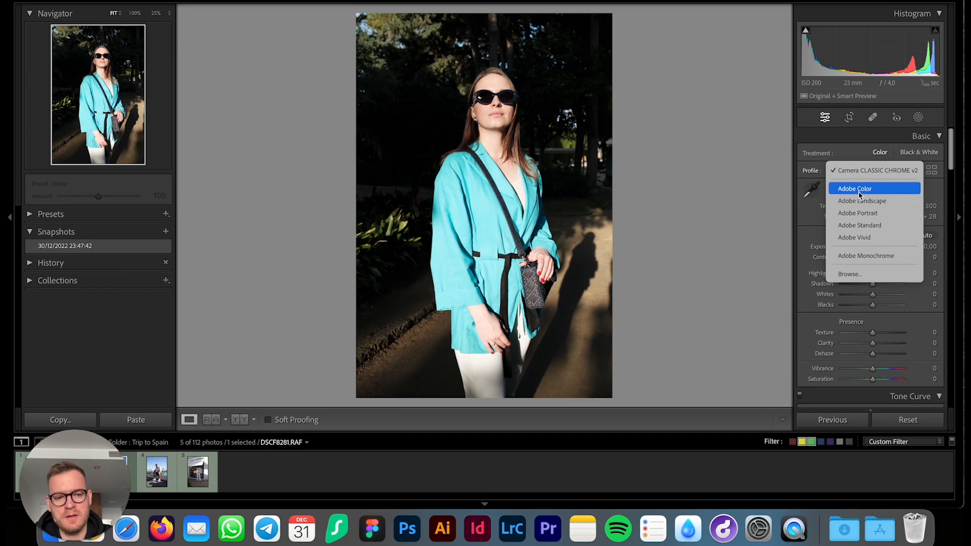
click(859, 194)
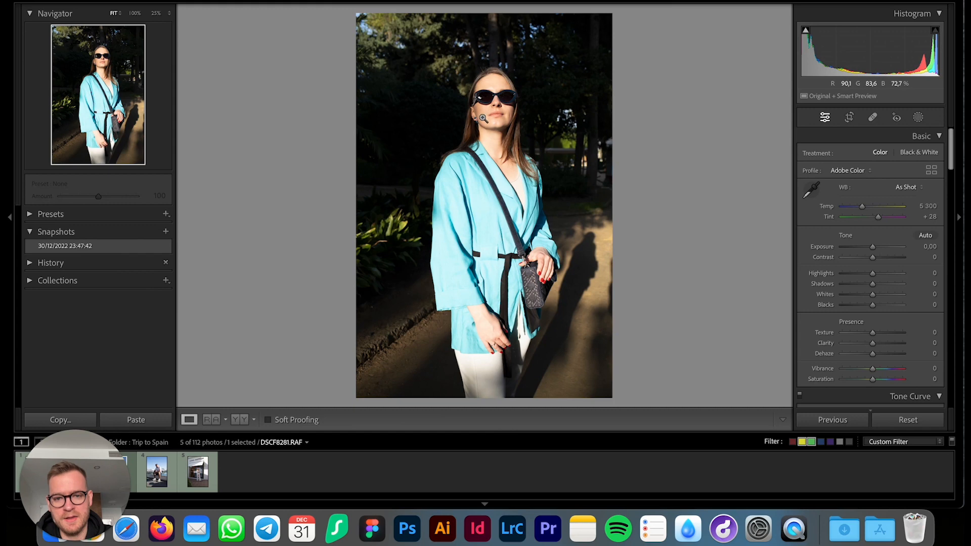
Preview the camera matching profiles on the portrait without applying one
click(848, 171)
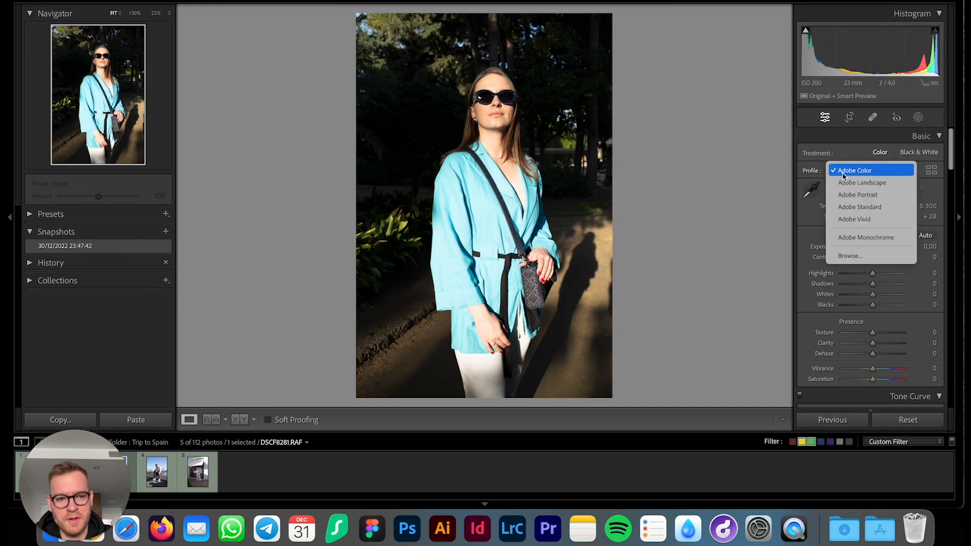
click(850, 256)
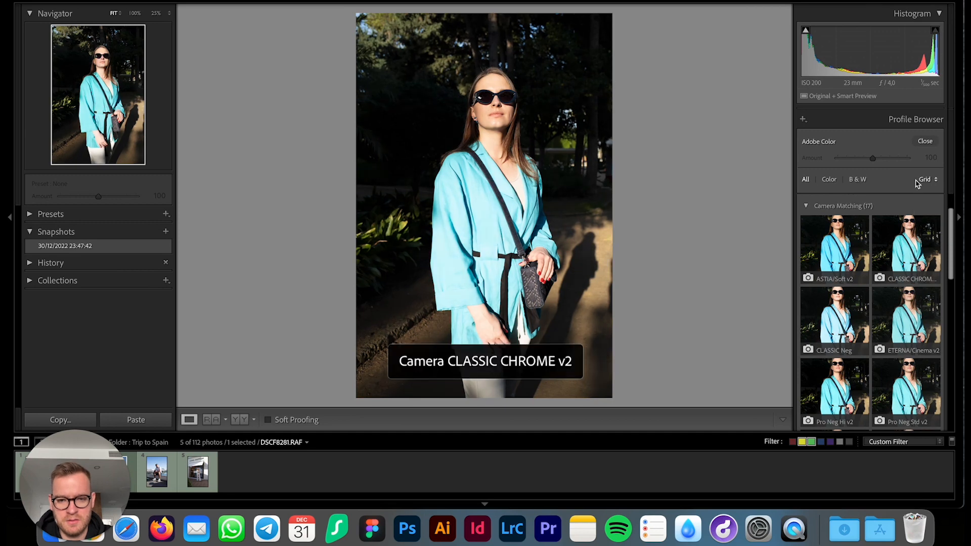
click(926, 141)
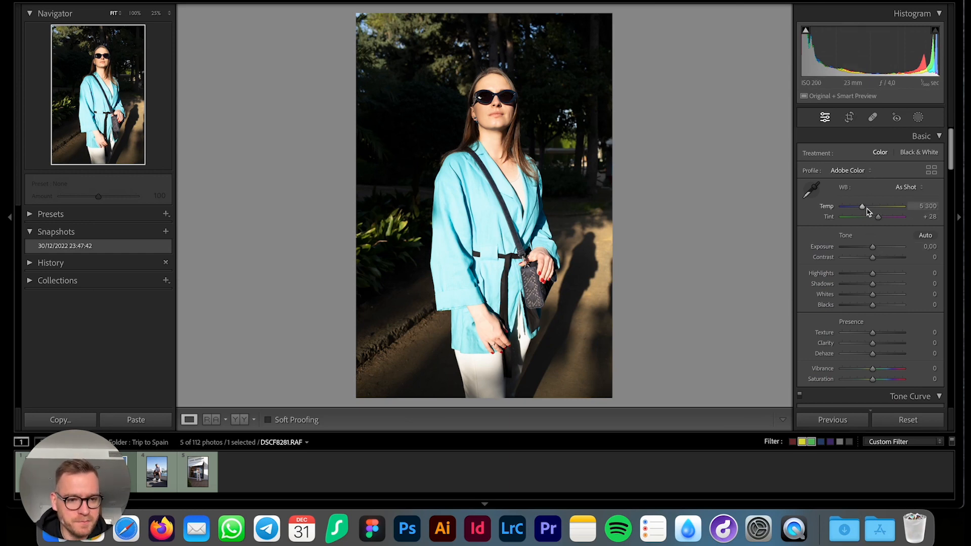
Warm the white balance to a Temp of 5 734 and crop the portrait slightly from its lower-left corner
drag(863, 211, 867, 212)
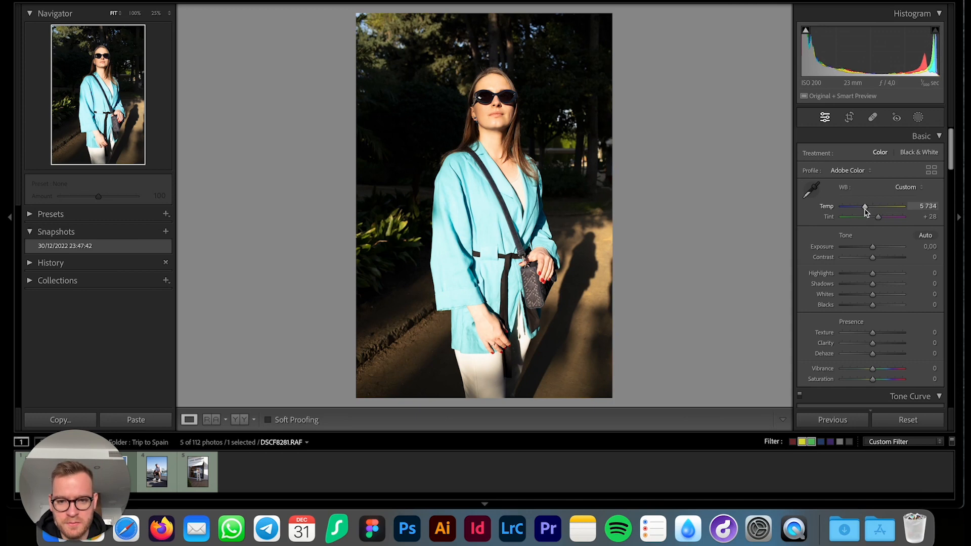
click(852, 120)
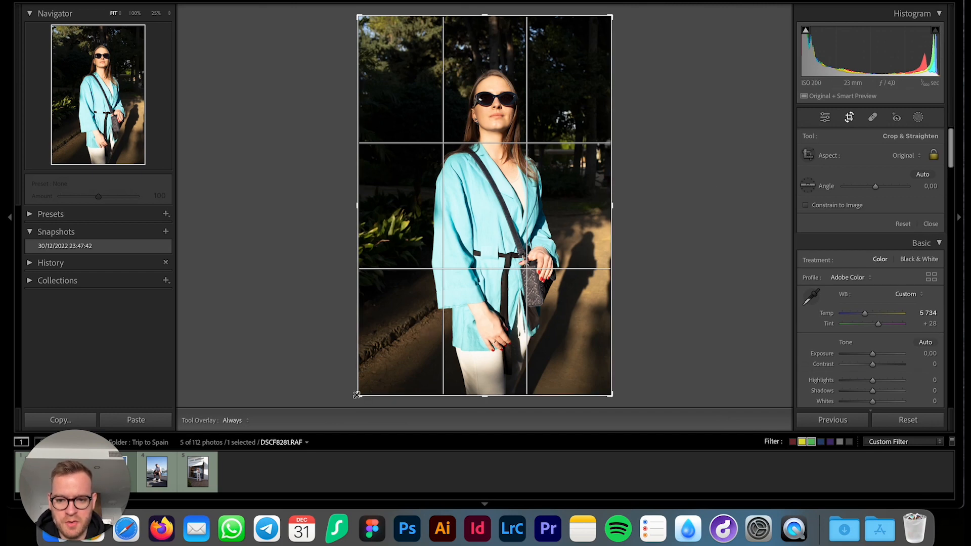
drag(359, 394, 360, 393)
key(Return)
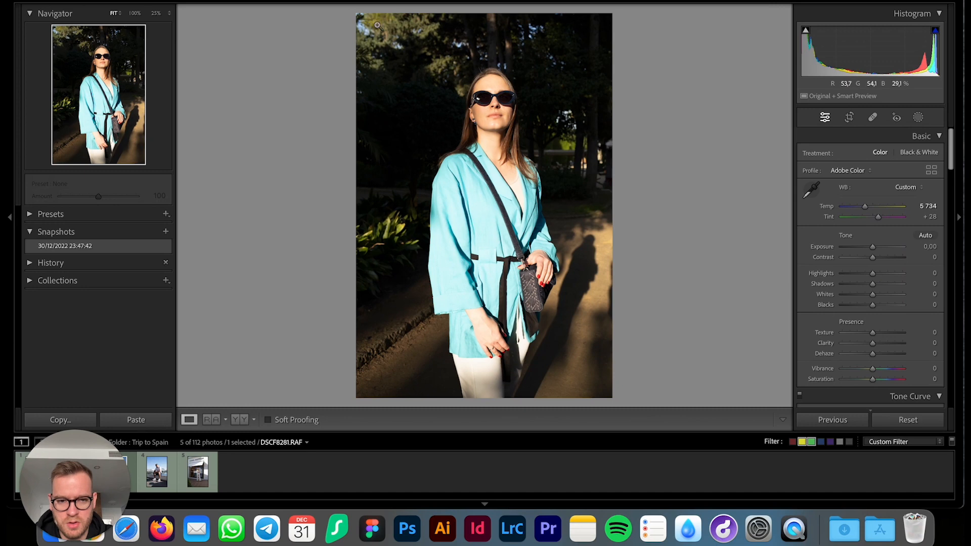
Tighten the portrait's crop from its upper-left and lower-right corners at the original aspect ratio
click(852, 120)
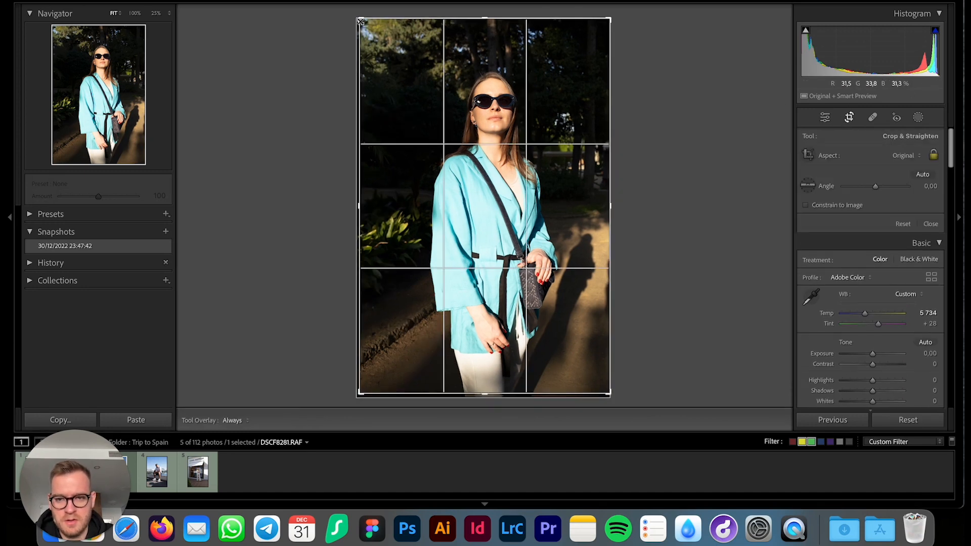
drag(360, 21, 362, 24)
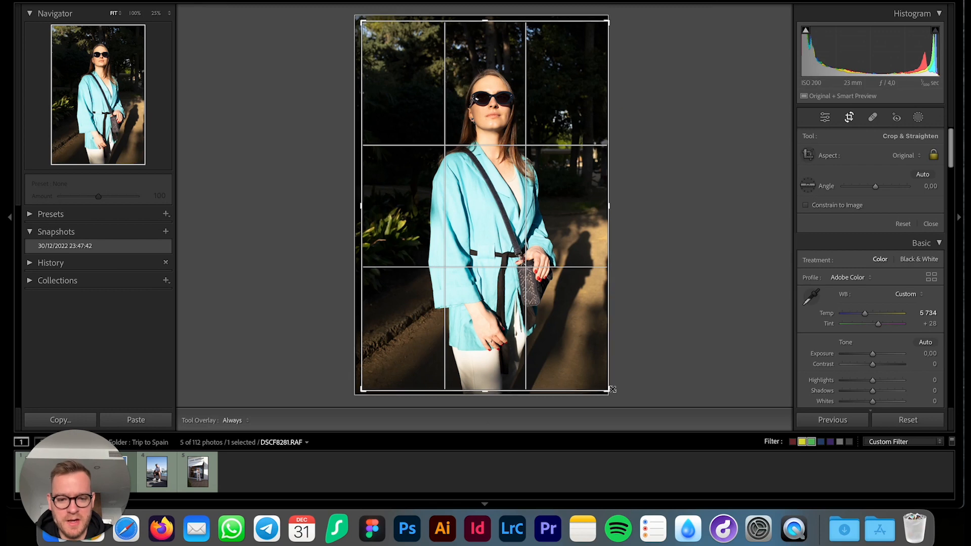
drag(609, 393, 604, 390)
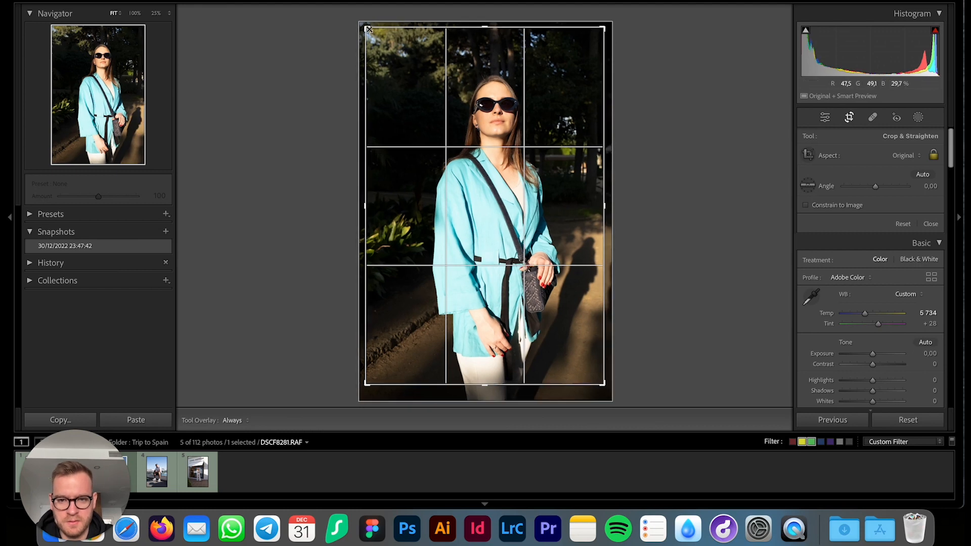
drag(370, 29, 373, 32)
key(Return)
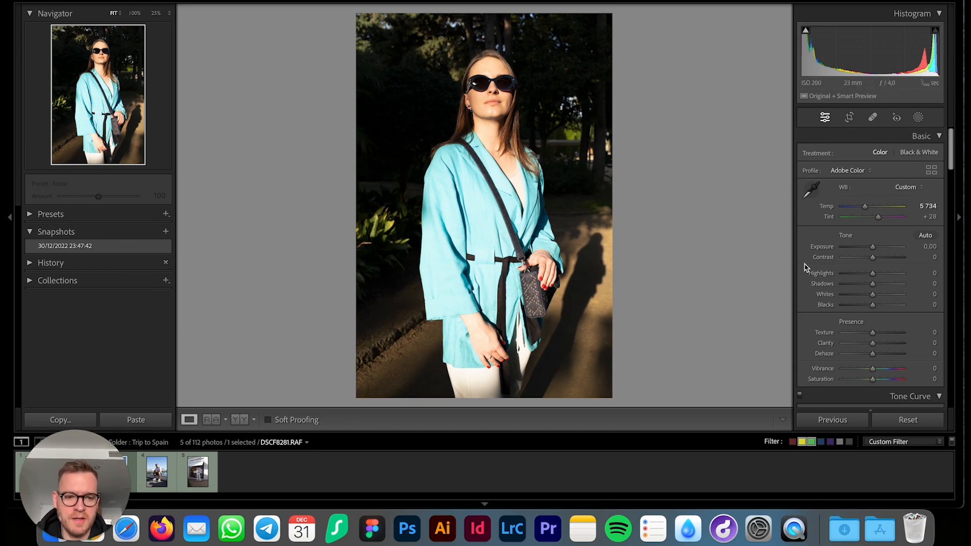
Lower the portrait's Highlights to −19
drag(873, 278, 866, 277)
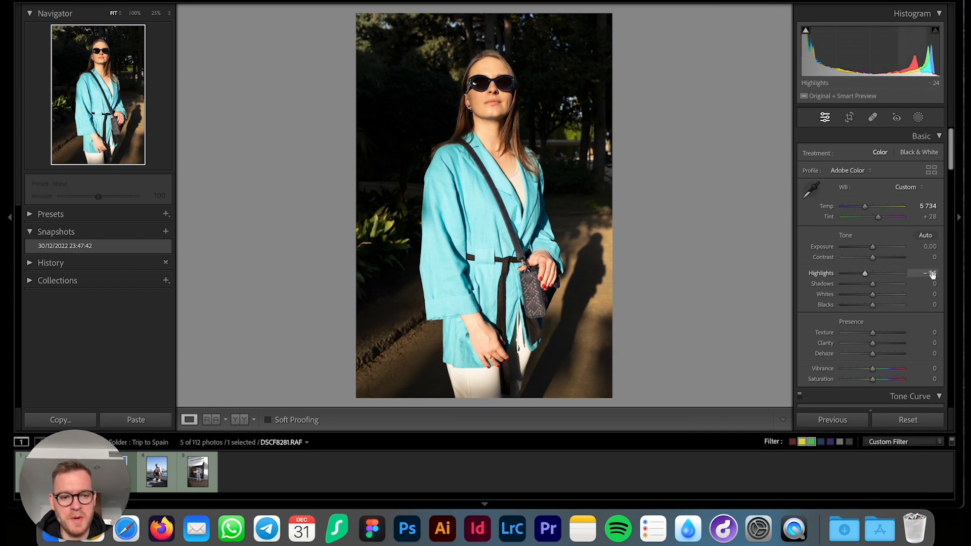
double_click(867, 276)
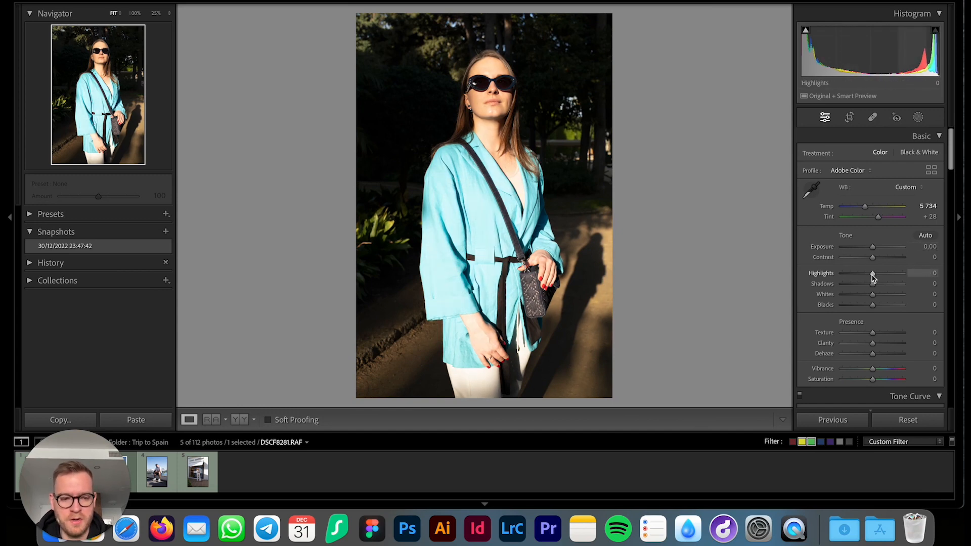
drag(873, 277, 867, 277)
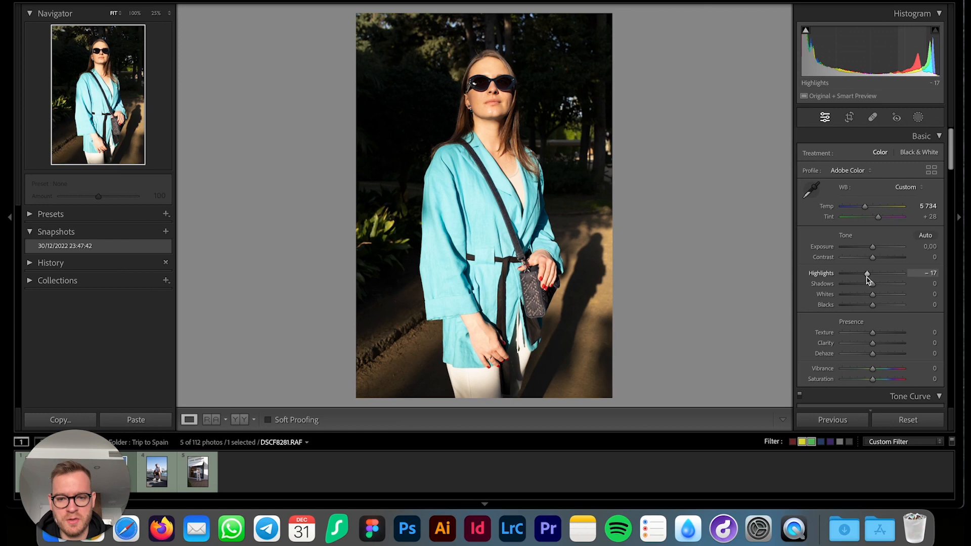
drag(867, 279, 867, 281)
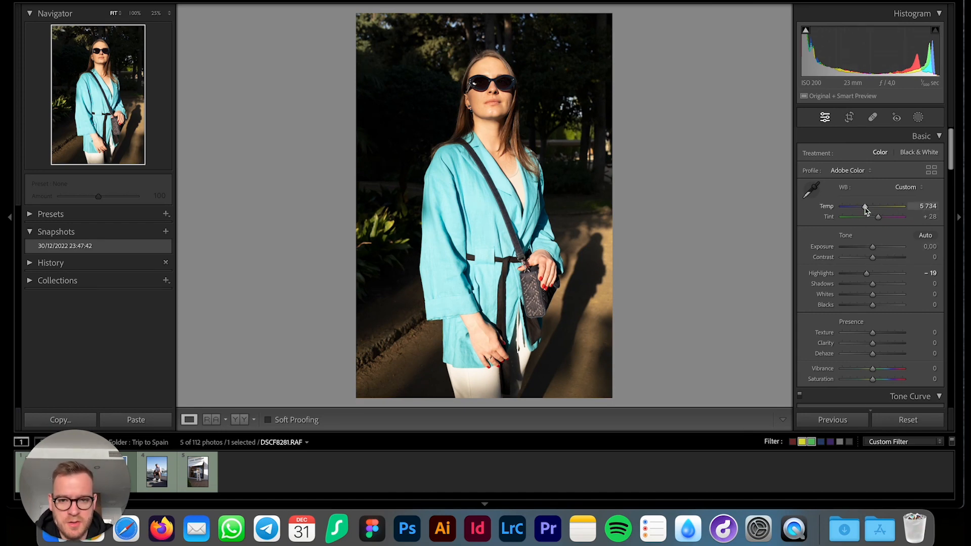
Set the portrait's Temp to 5 795 and its Contrast to +4
drag(866, 210, 867, 211)
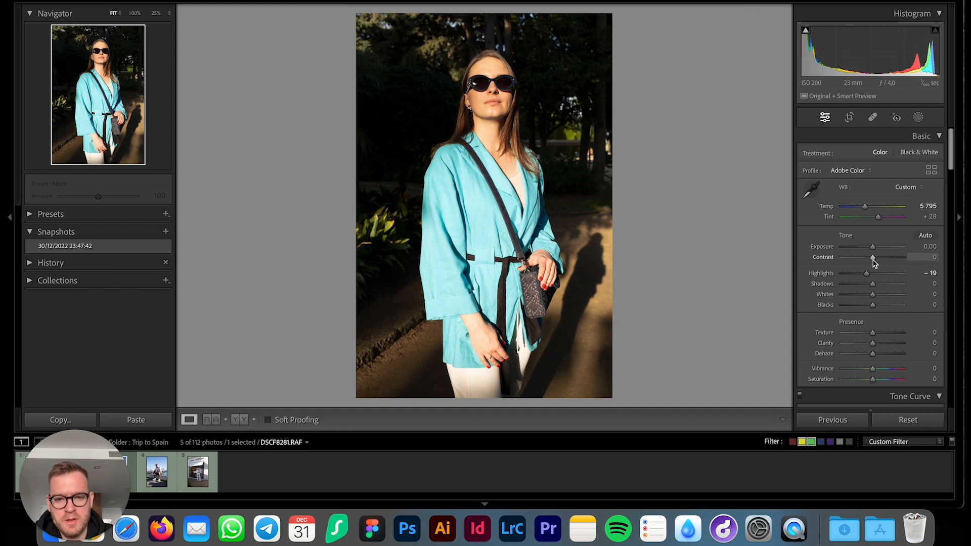
drag(875, 264, 876, 263)
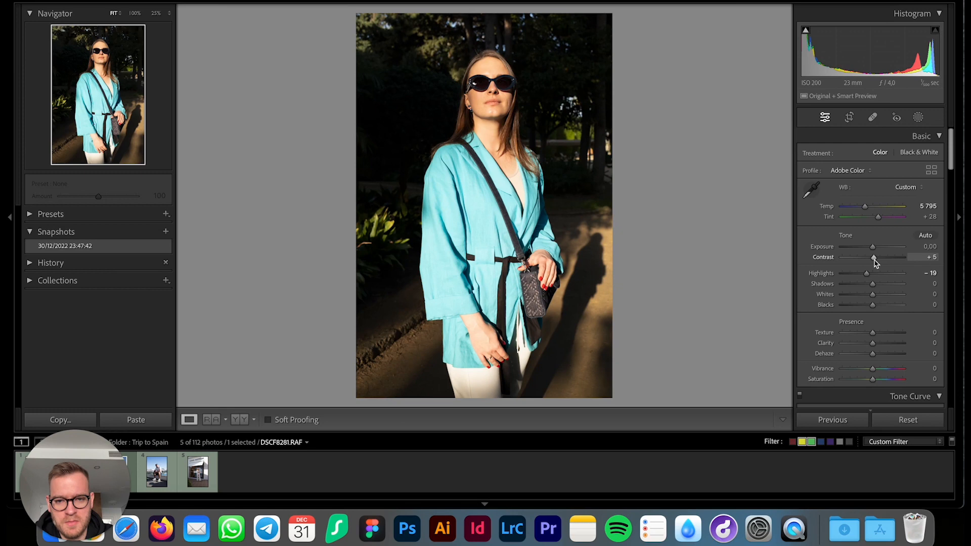
Try the Vertical Upright correction on the portrait and switch Upright back to Off
scroll(876, 263, down, 10)
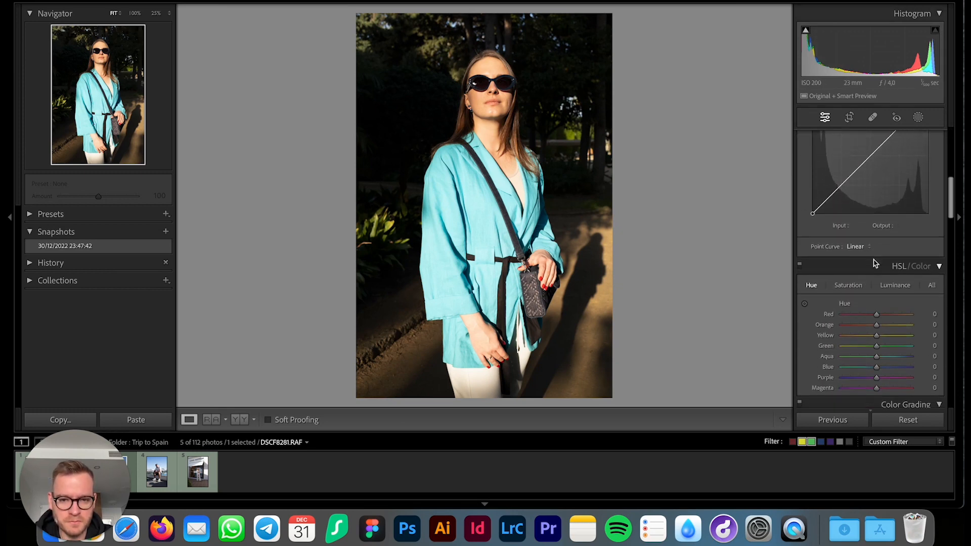
scroll(875, 263, down, 10)
scroll(876, 263, down, 5)
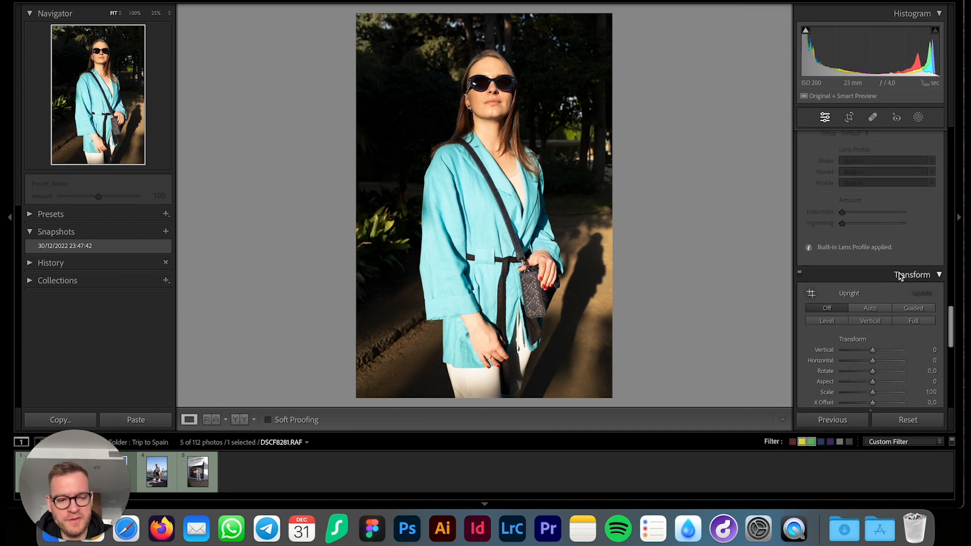
click(874, 323)
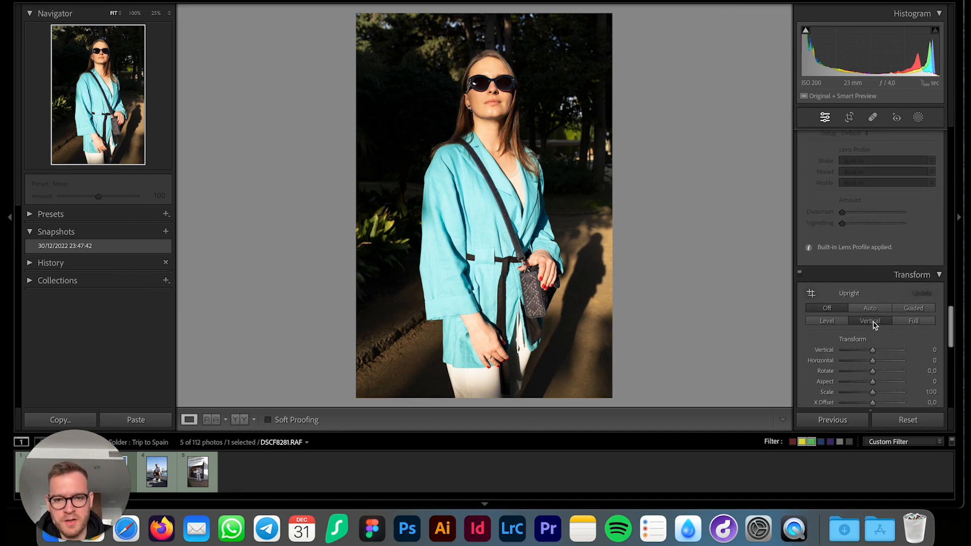
click(840, 309)
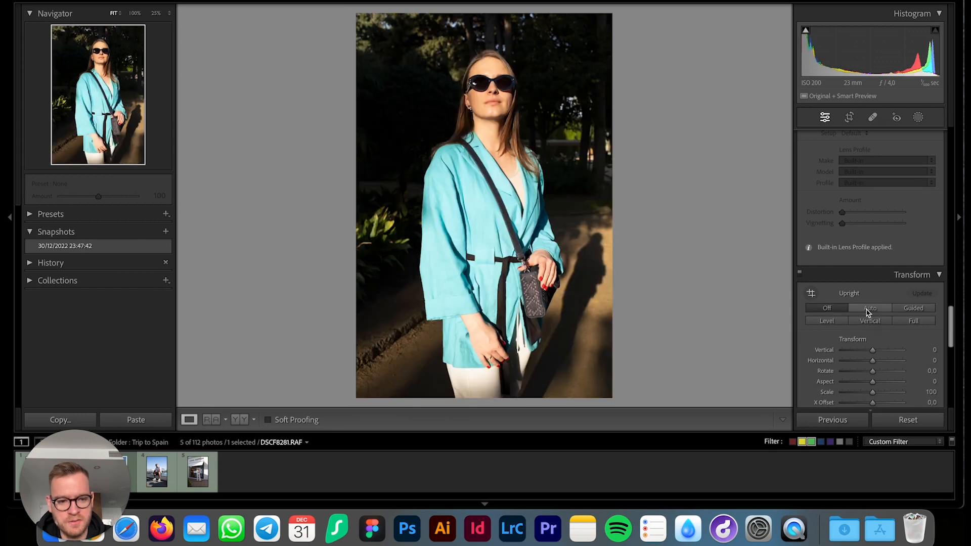
scroll(911, 246, up, 15)
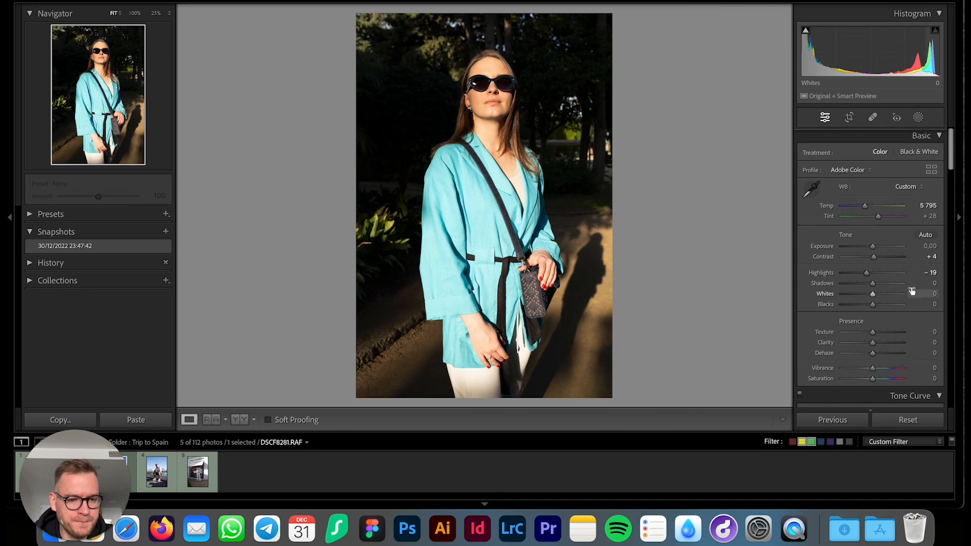
Add a Subject mask over the woman and set its Contrast to 2
scroll(911, 290, down, 1)
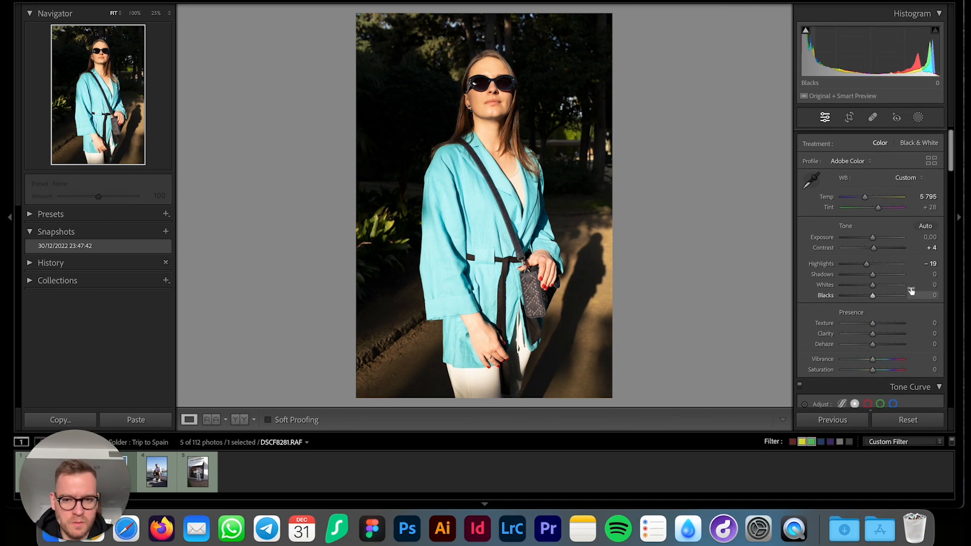
click(918, 118)
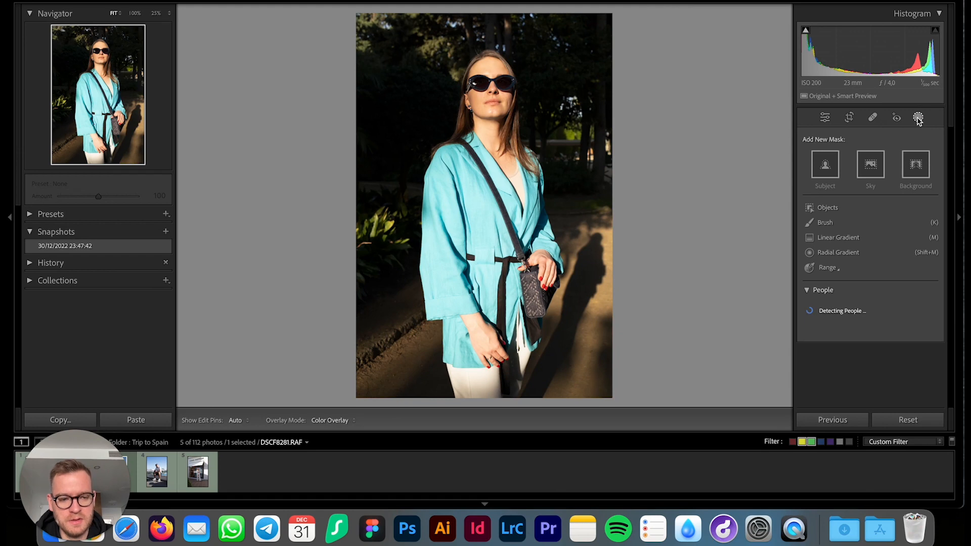
click(826, 165)
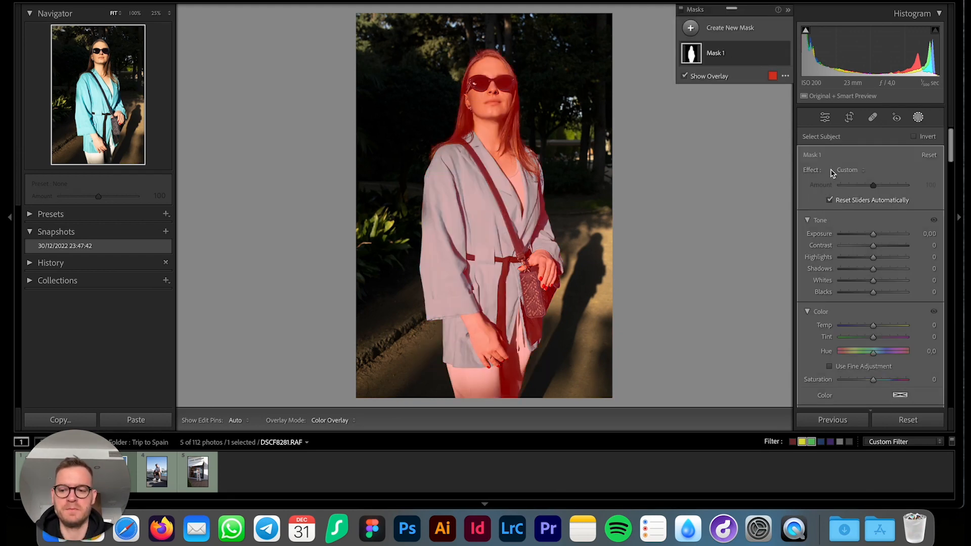
click(875, 248)
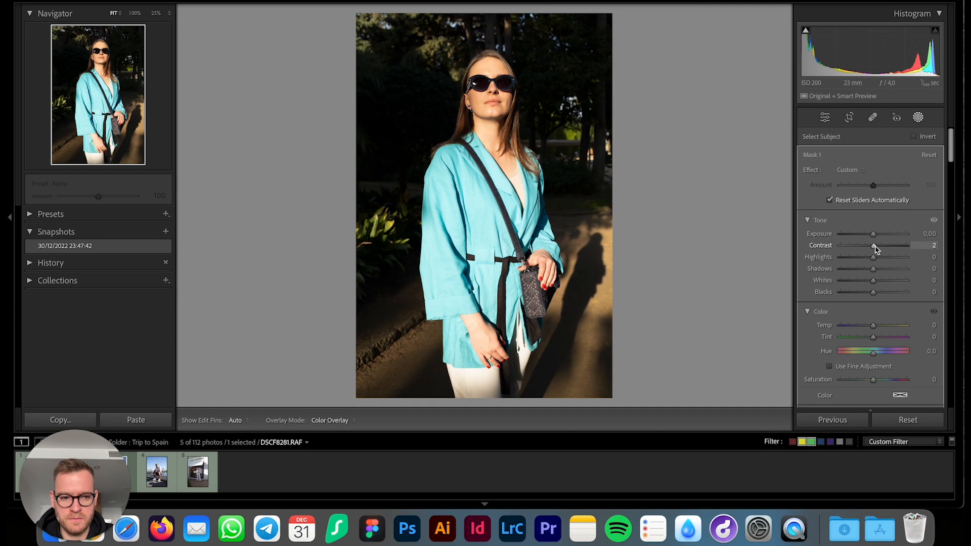
drag(876, 246, 875, 246)
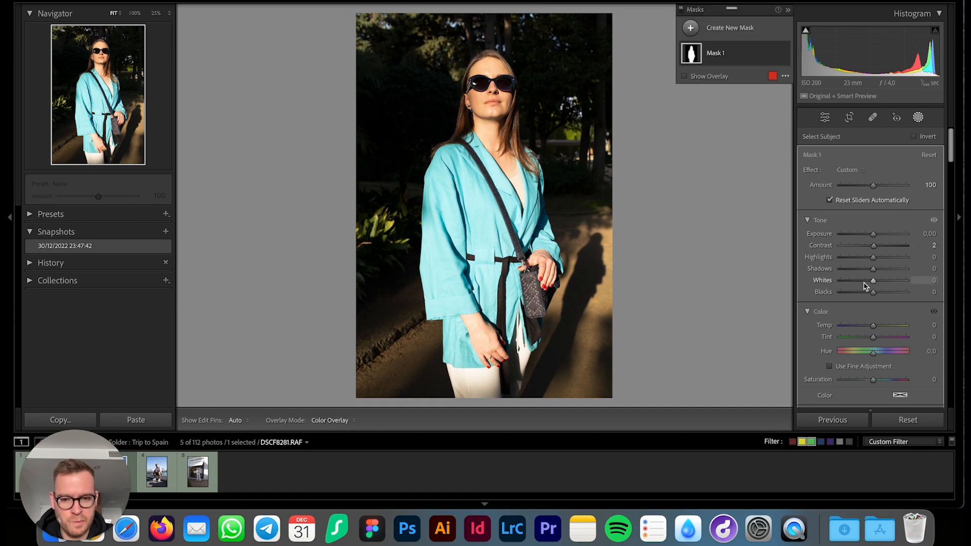
Lower the Highlights of the subject mask to −3
scroll(865, 283, down, 1)
scroll(864, 283, down, 3)
scroll(865, 278, up, 1)
drag(872, 228, 874, 229)
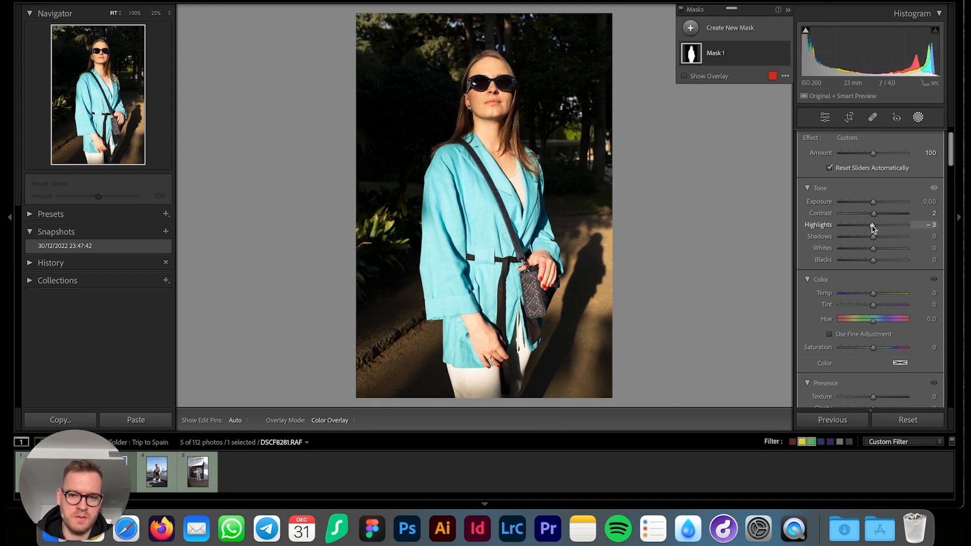
Create a second Subject mask on the portrait and invert it to cover the background around the woman
click(918, 117)
click(919, 117)
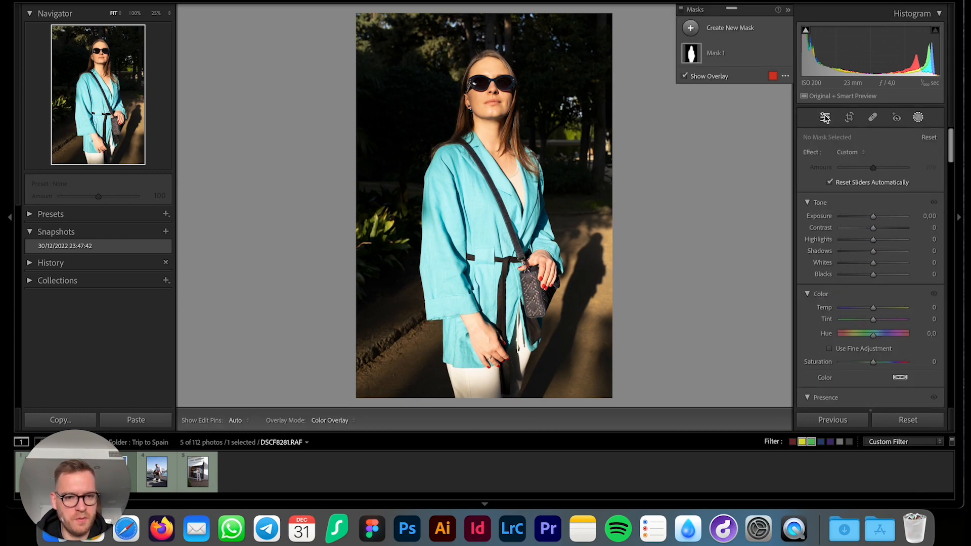
click(708, 27)
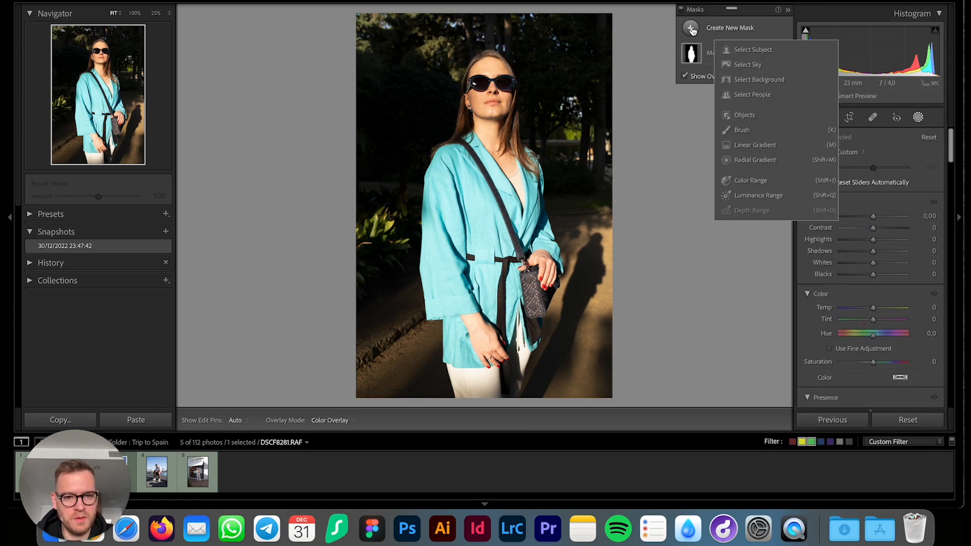
click(731, 49)
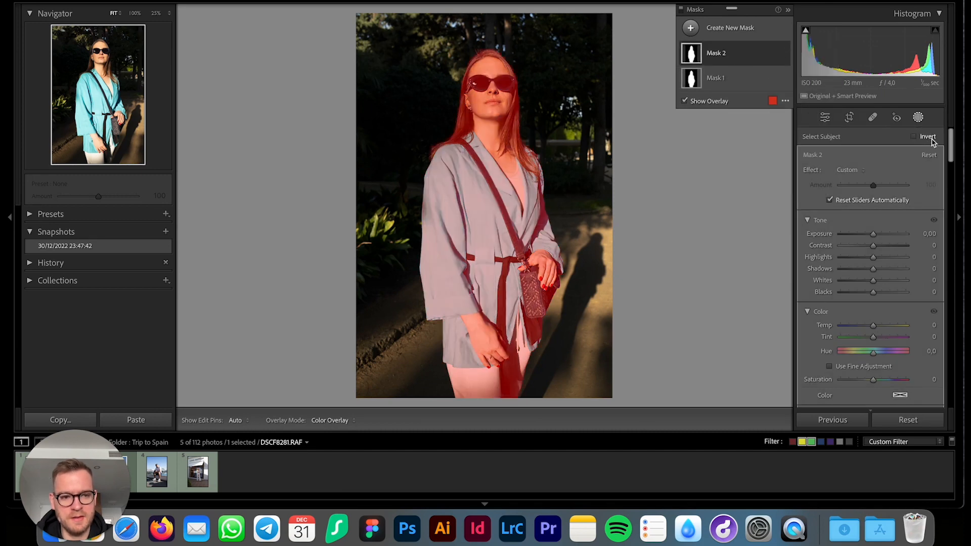
click(914, 136)
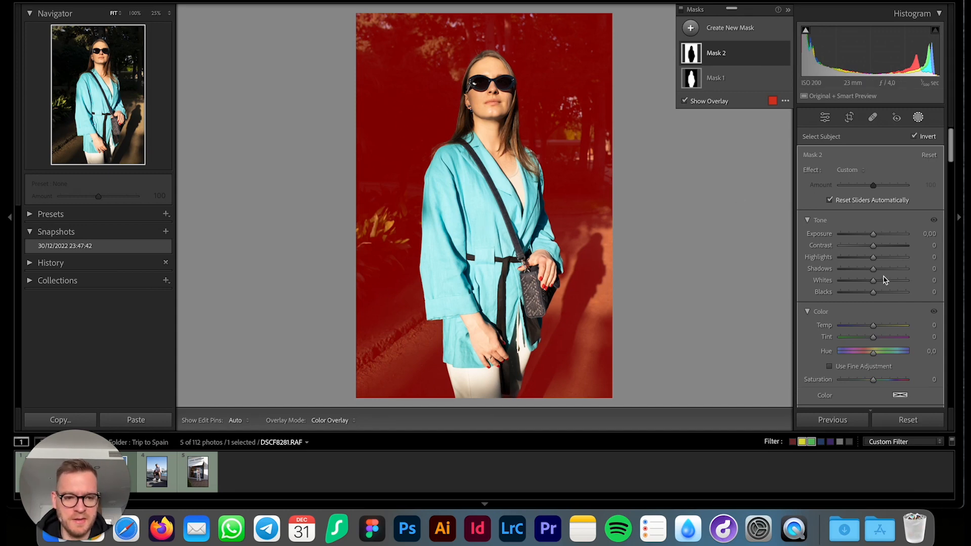
Set the background mask's Exposure to 0,23 and its Shadows to 5, and leave masking
drag(874, 235, 876, 269)
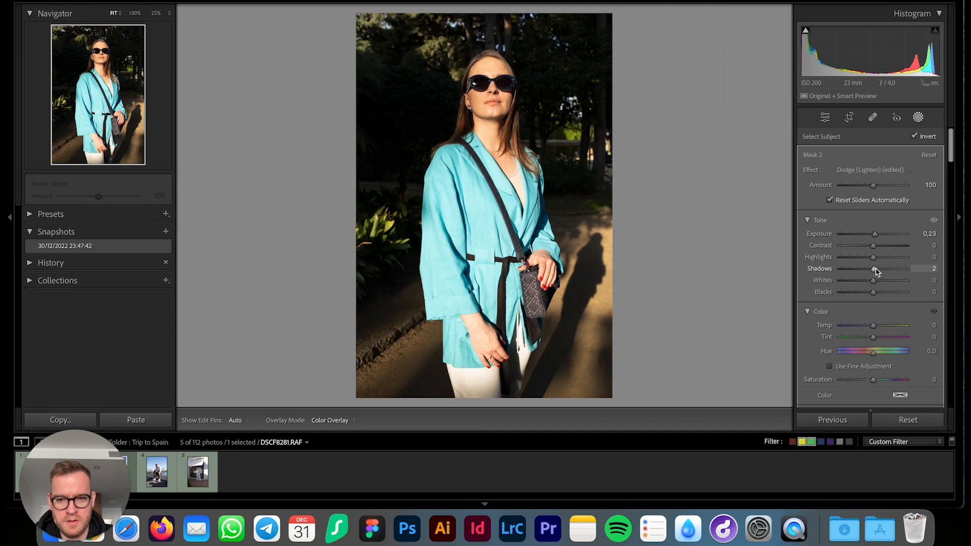
drag(875, 269, 875, 270)
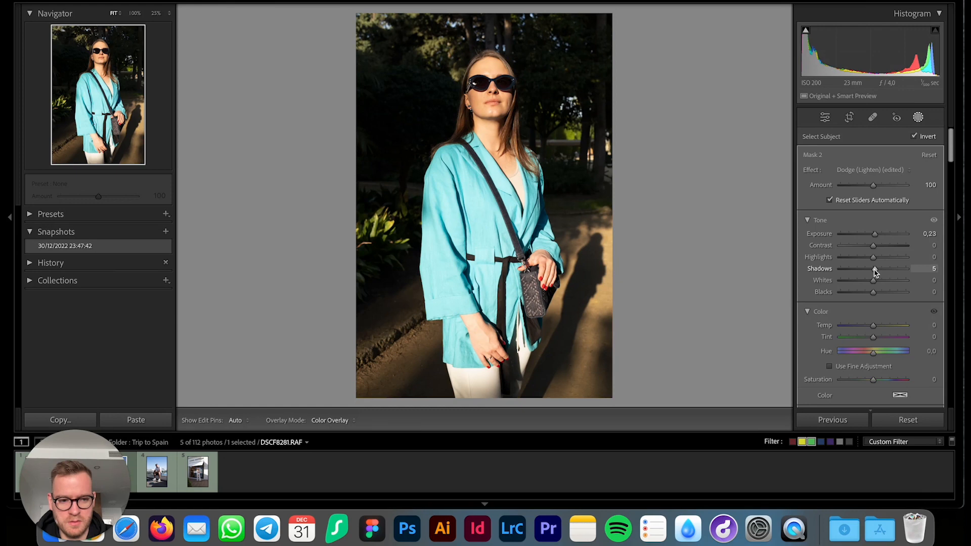
drag(875, 269, 875, 269)
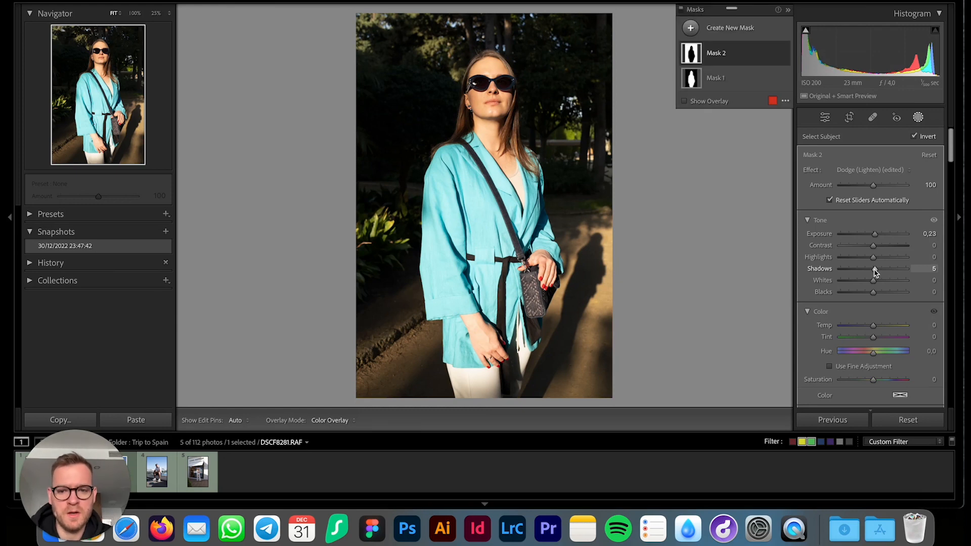
click(918, 118)
Shift the portrait's Green hue to −23
scroll(901, 253, down, 10)
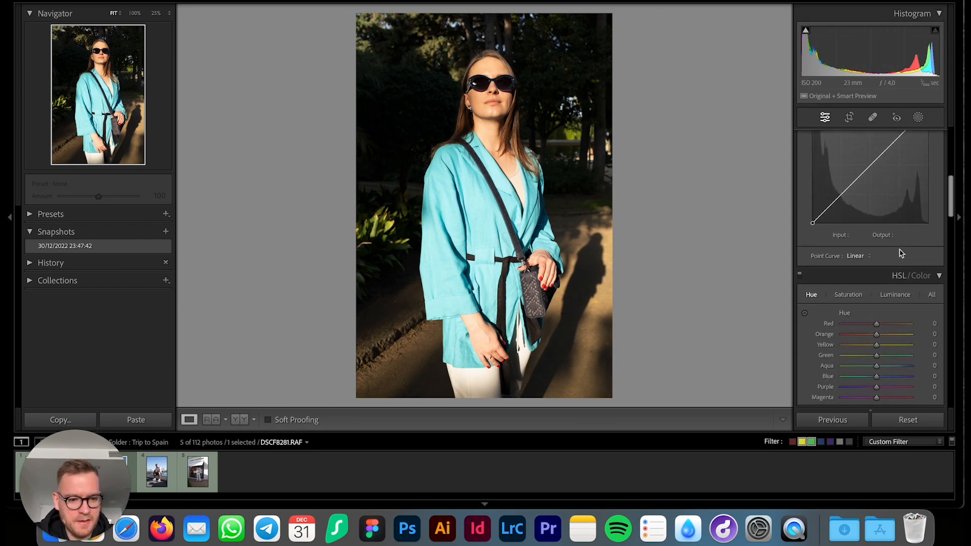
scroll(902, 253, down, 3)
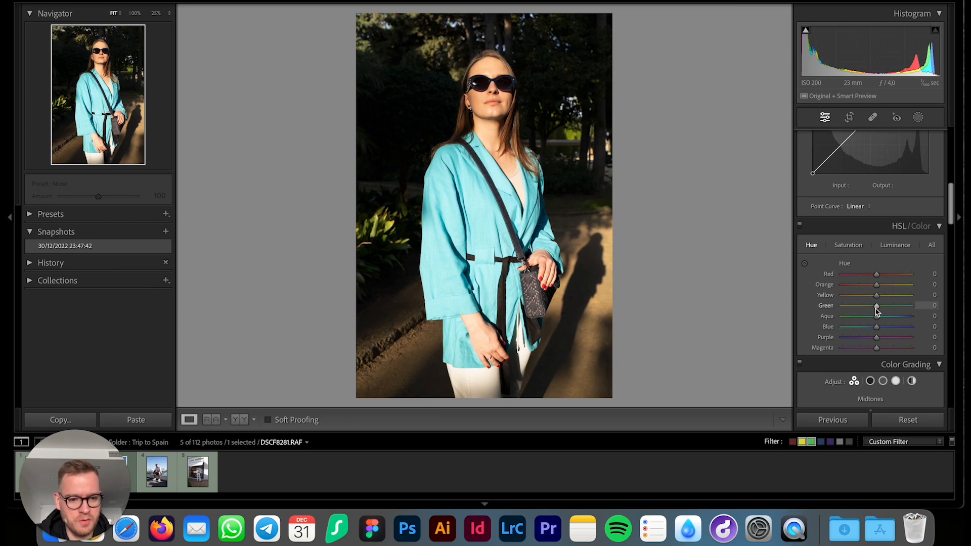
drag(874, 311, 872, 312)
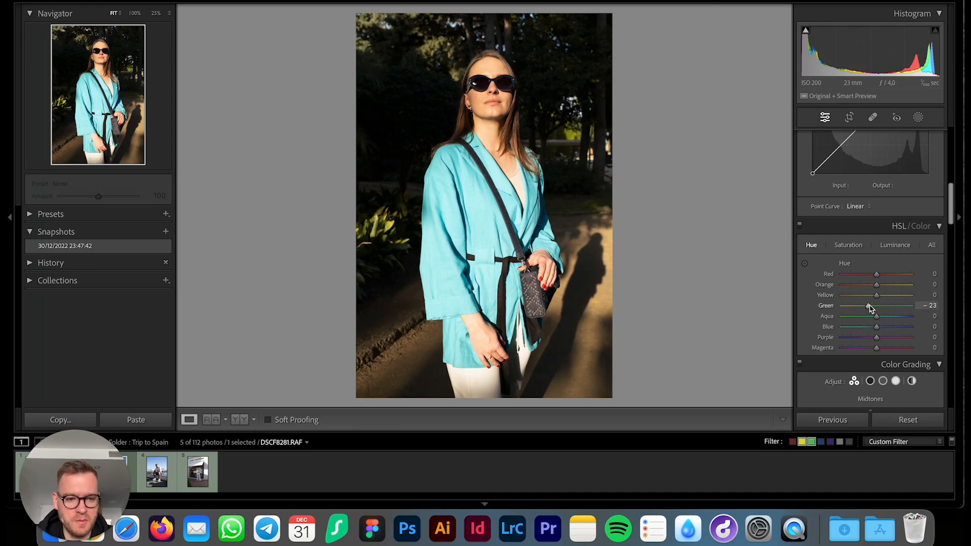
Add three points to the portrait's tone curve at inputs 63, 127 and 192
scroll(871, 308, up, 5)
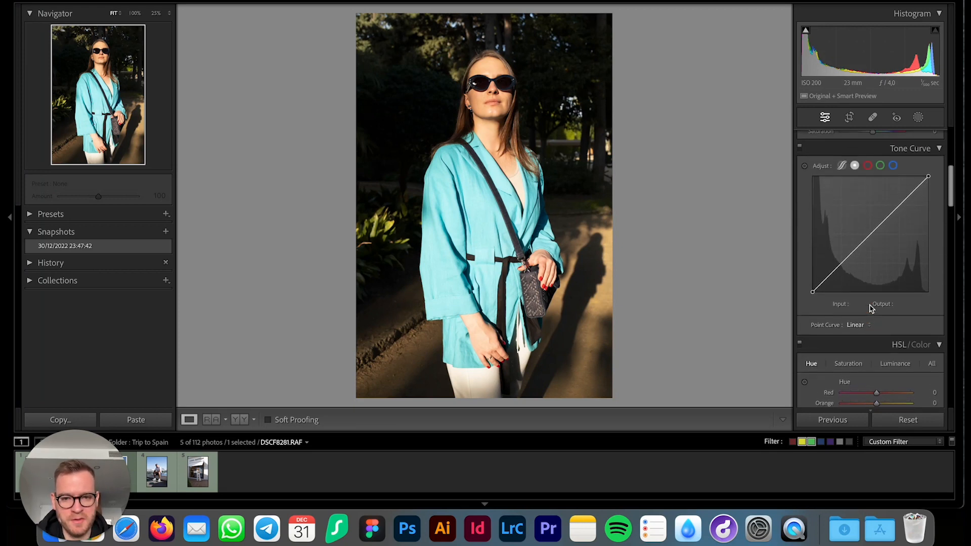
click(840, 266)
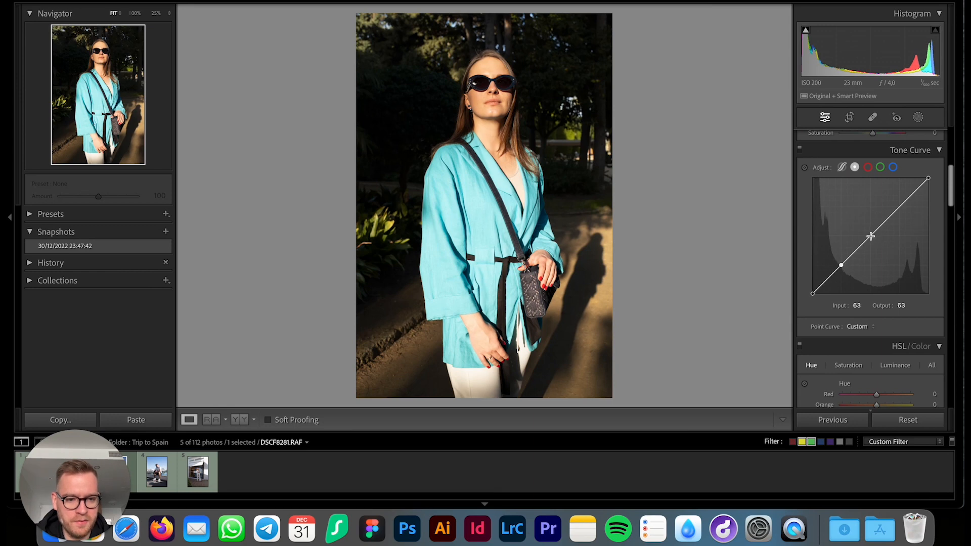
click(870, 236)
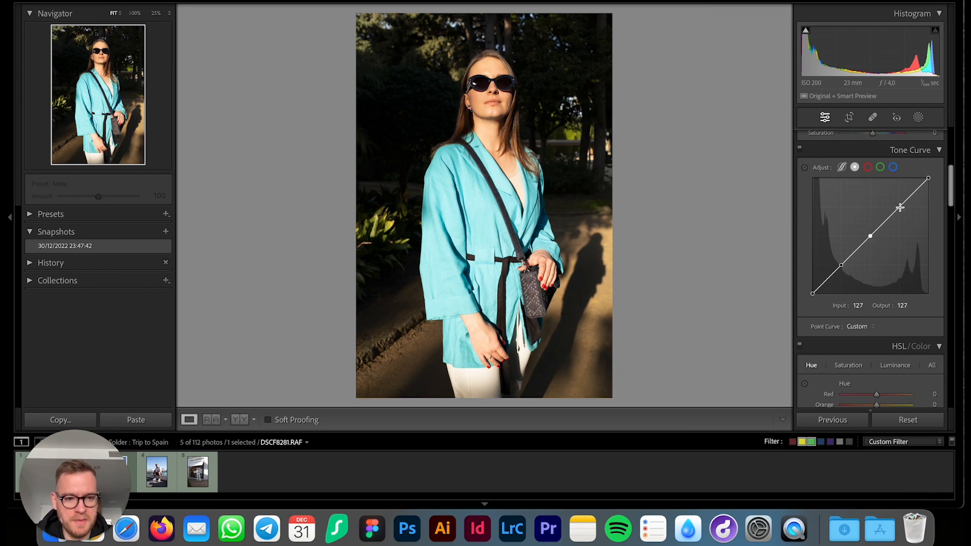
click(900, 207)
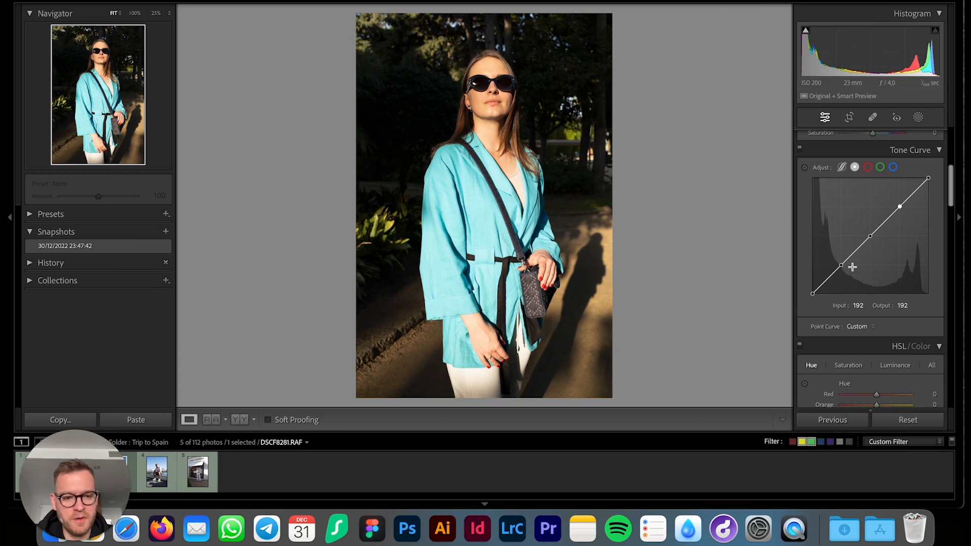
Nudge the lower curve point, move the middle one to 129/129, and lower the upper one to output 188 at input 192
drag(842, 265, 844, 270)
drag(870, 236, 872, 235)
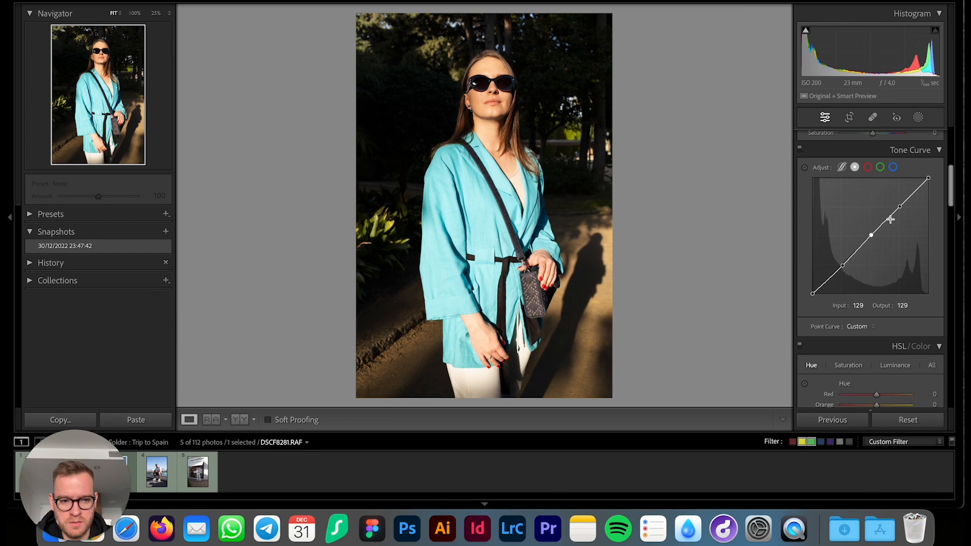
drag(901, 207, 900, 209)
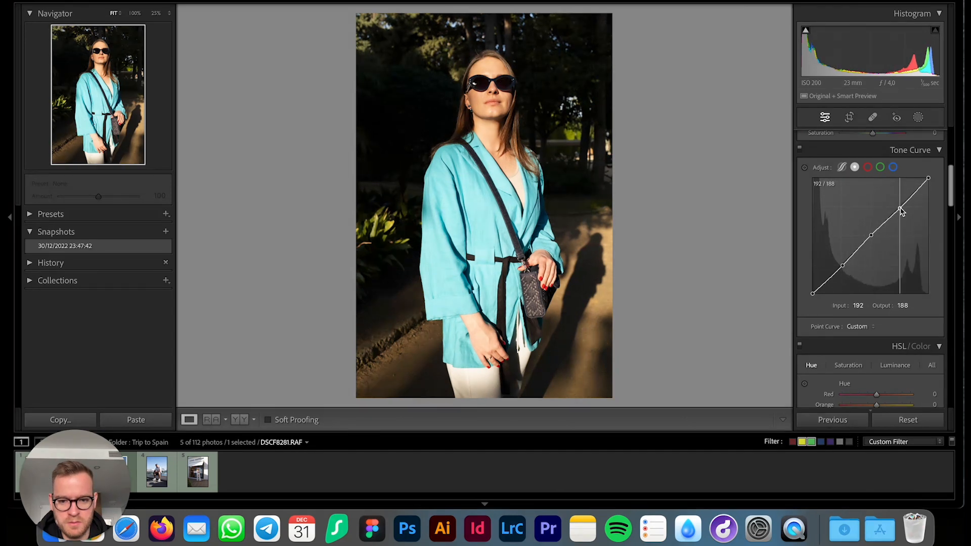
Raise the portrait's overall Shadows to +5
scroll(868, 192, up, 5)
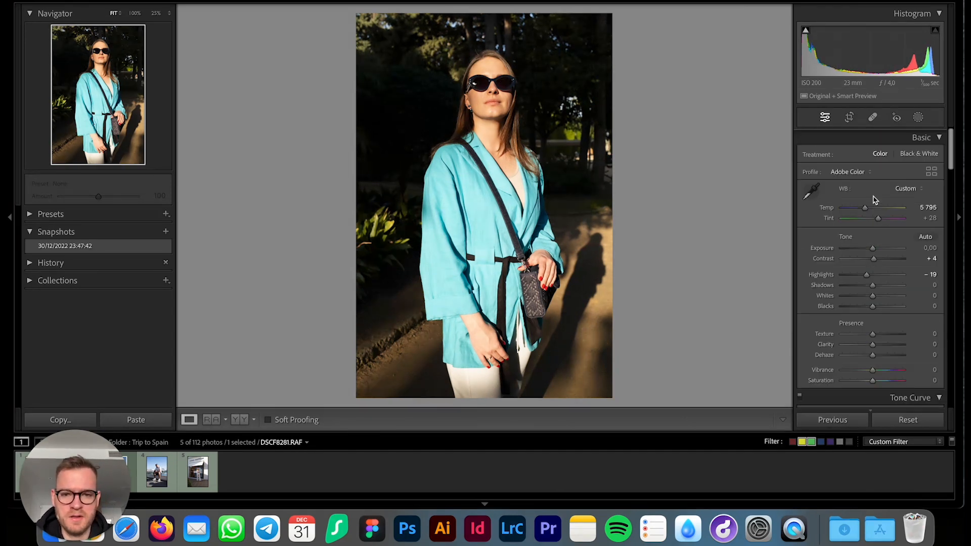
scroll(875, 200, down, 2)
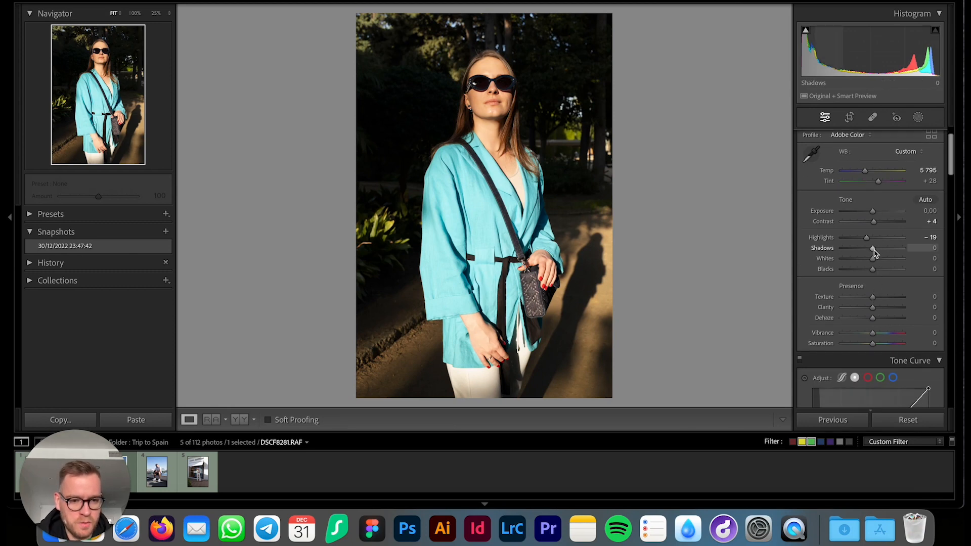
drag(875, 253, 878, 253)
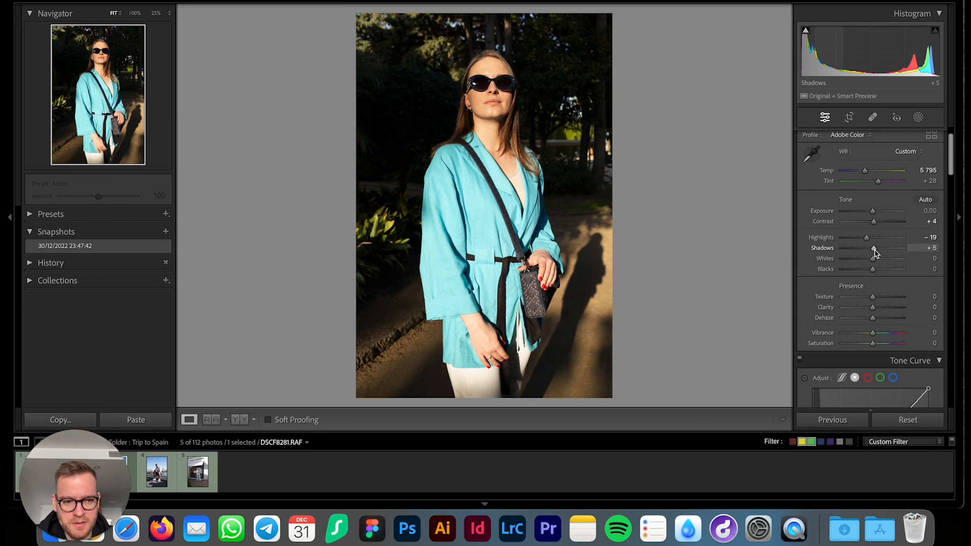
scroll(878, 263, down, 15)
scroll(878, 271, up, 15)
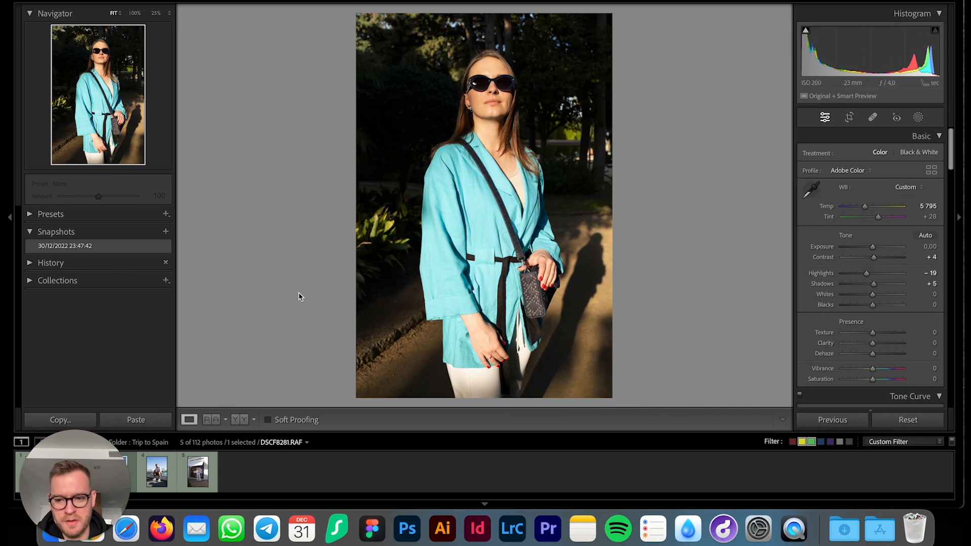
drag(76, 522, 792, 515)
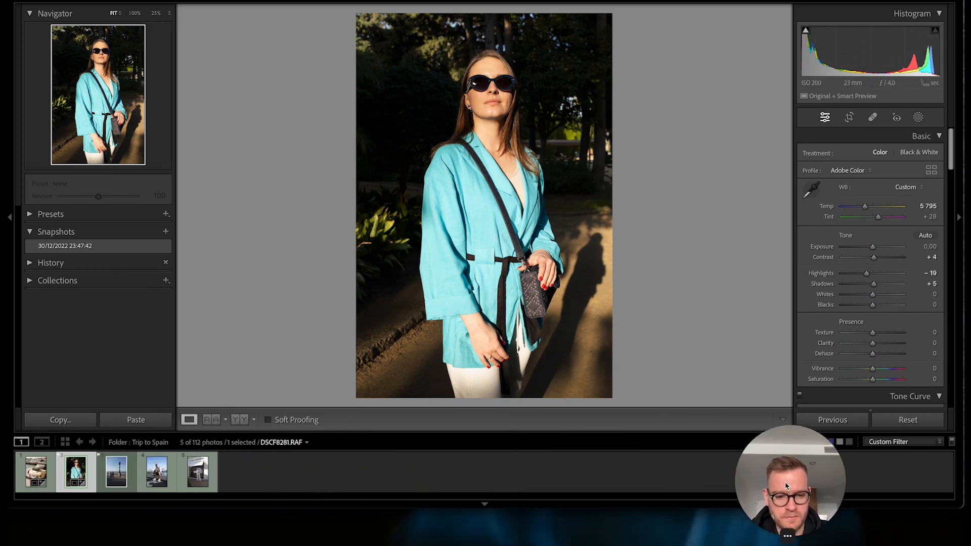
drag(785, 463, 891, 463)
click(296, 489)
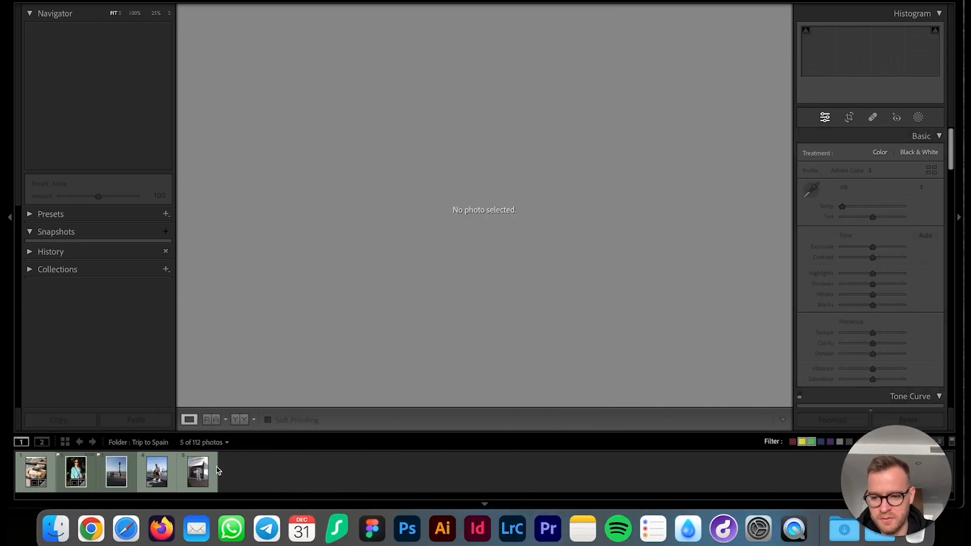
Open the portrait DSCF8281.RAF for editing in Adobe Photoshop 2023 and unlock its Background layer
click(78, 476)
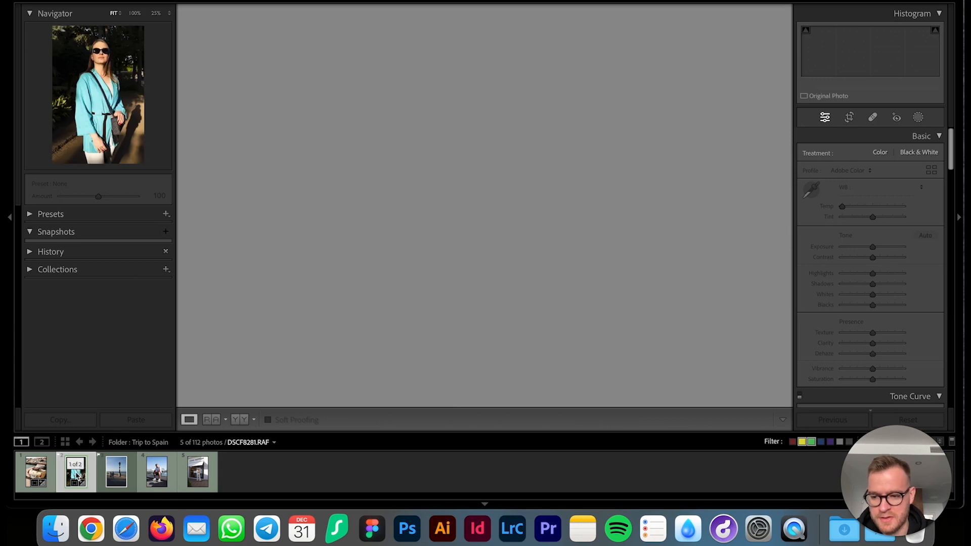
right_click(77, 476)
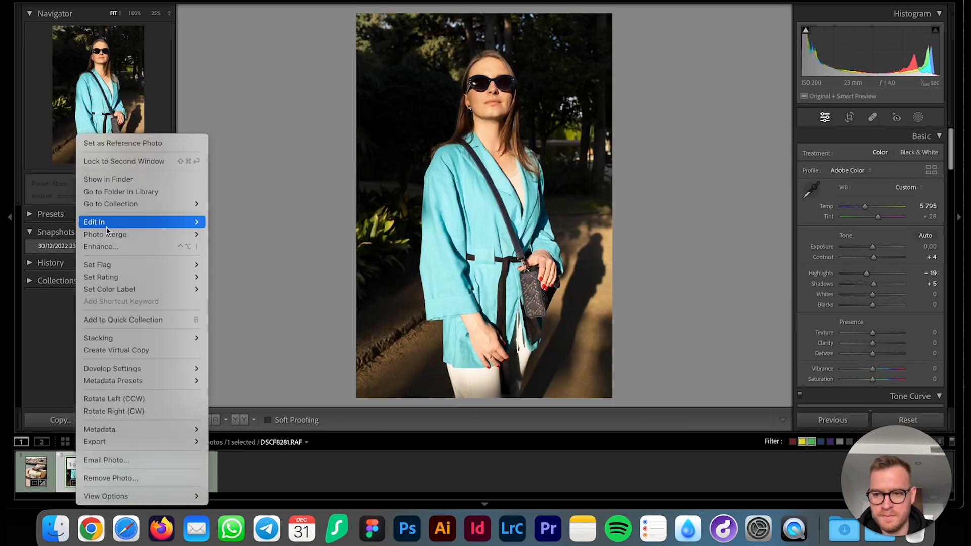
mouse_move(112, 227)
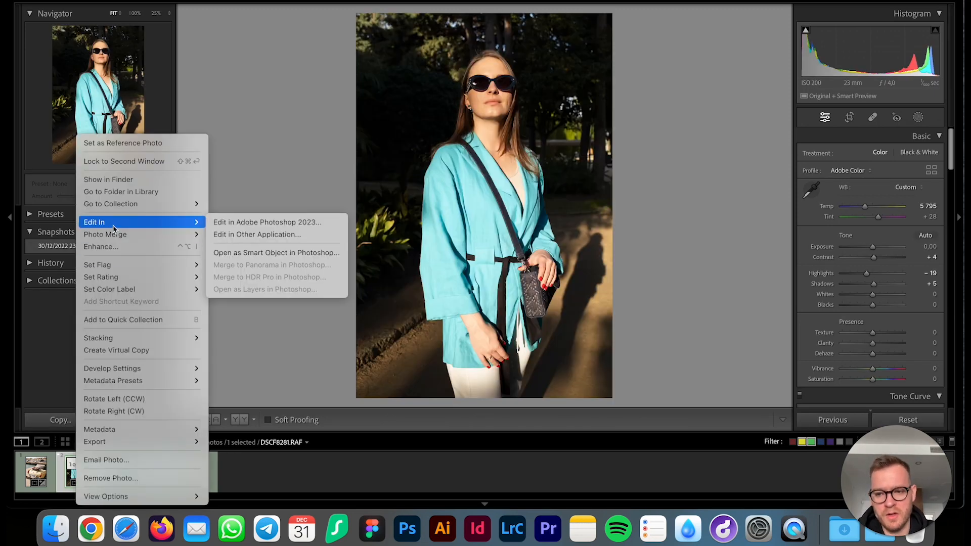
click(238, 222)
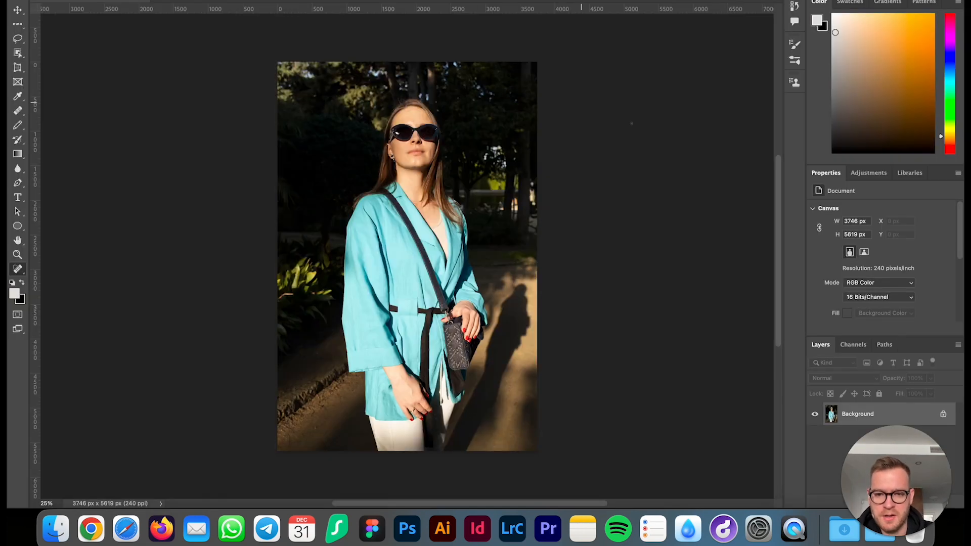
click(943, 414)
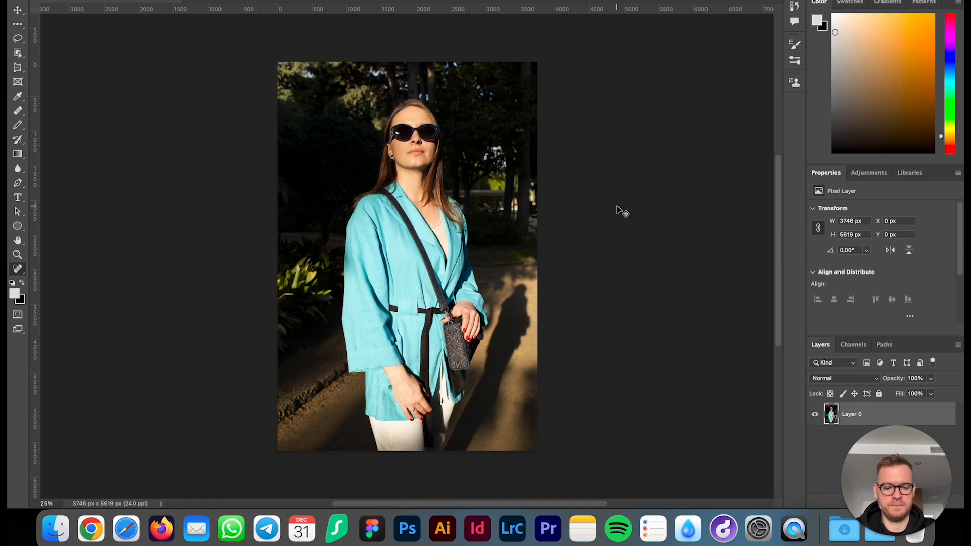
Reduce the healing brush size and paint out the stray hair sticking out beside the sunglasses against the dark background
key(super+plus)
key(super+plus)
key(super+plus)
key(super+plus)
scroll(617, 206, up, 10)
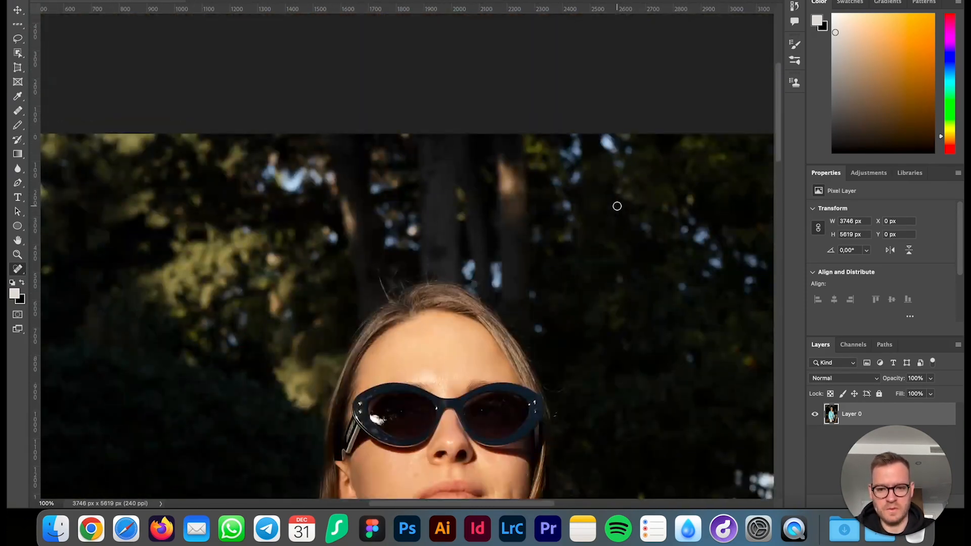
scroll(617, 206, down, 4)
scroll(484, 198, down, 4)
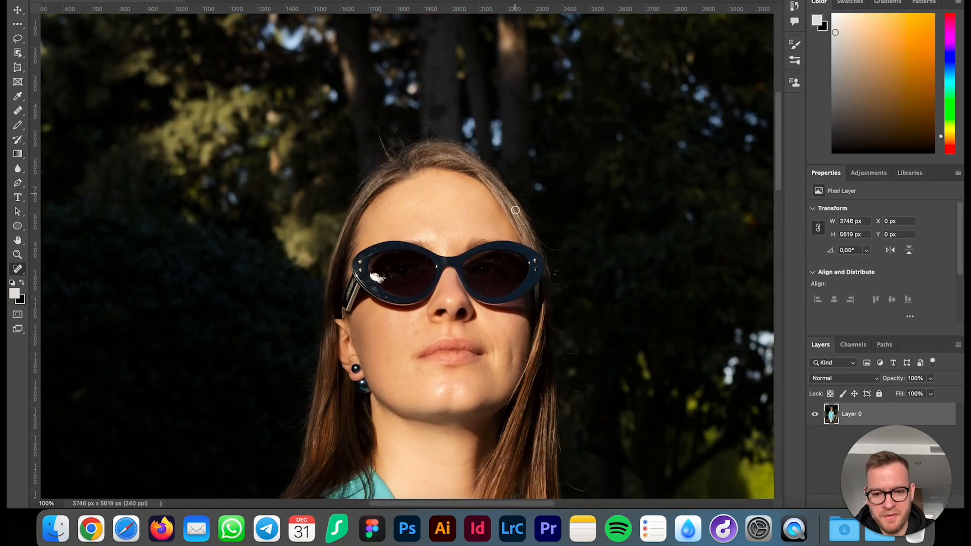
key(super+plus)
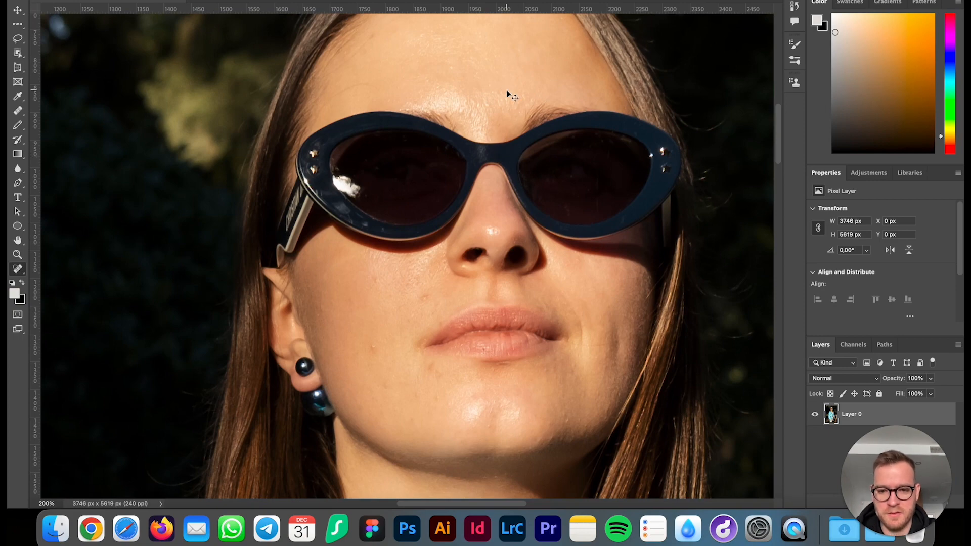
key(super+plus)
scroll(516, 101, up, 2)
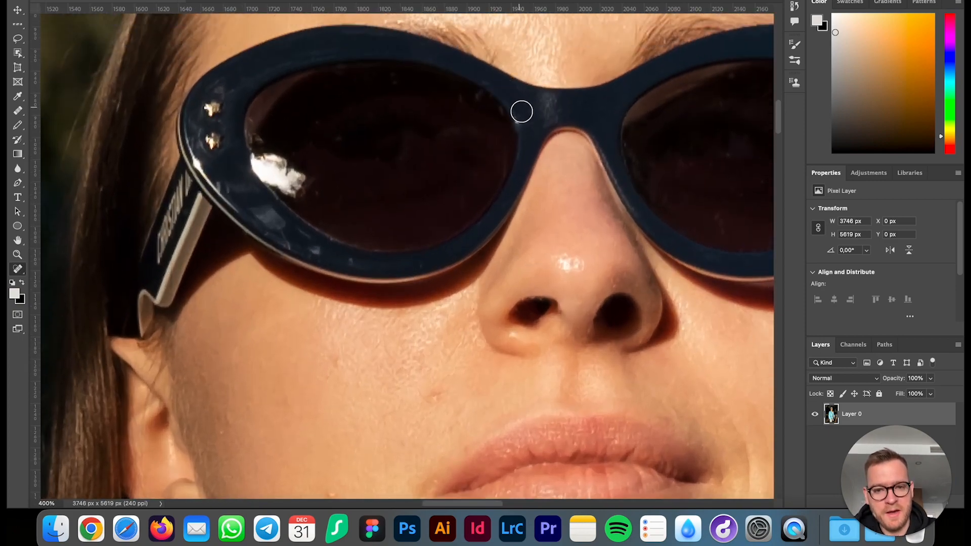
key(bracketleft)
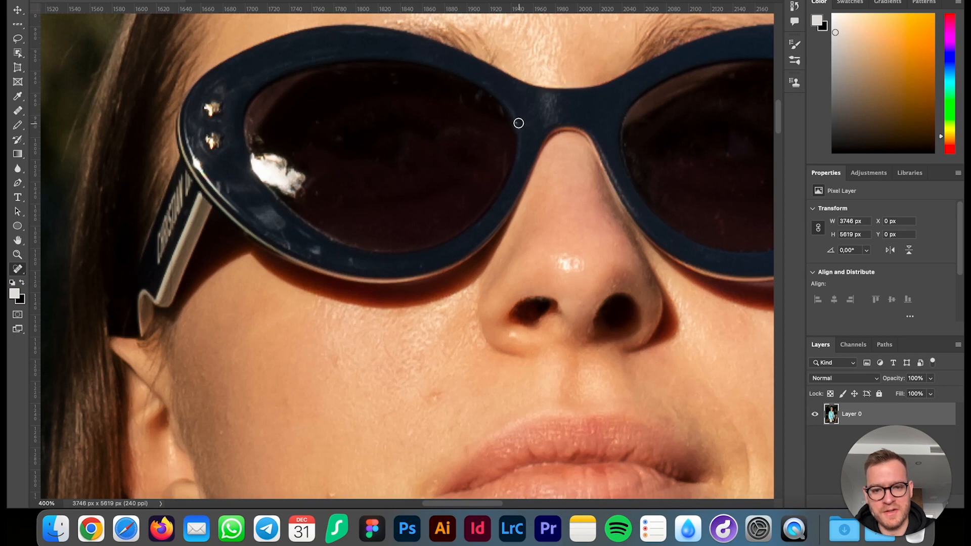
scroll(503, 101, left, 2)
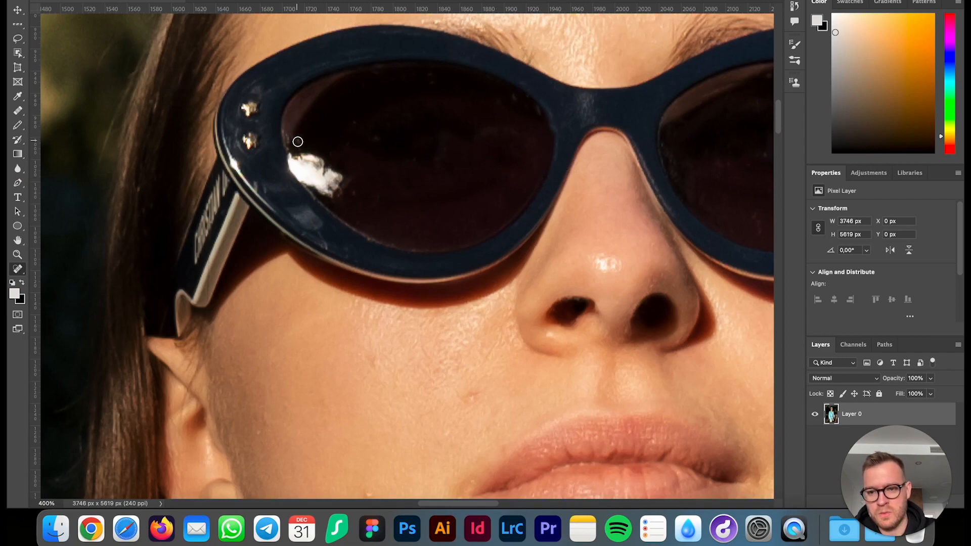
scroll(293, 87, up, 5)
key(super+minus)
key(super+minus)
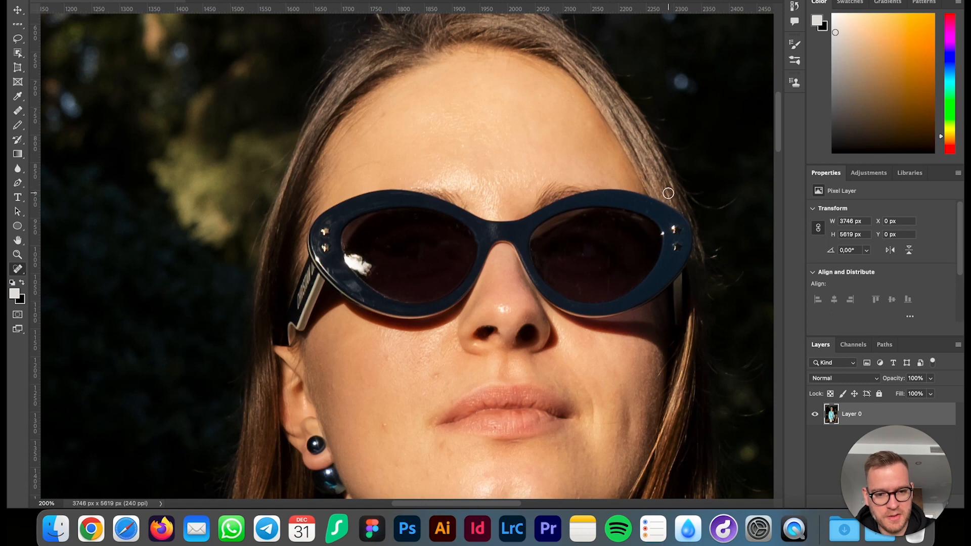
mouse_move(737, 195)
mouse_down()
mouse_move(716, 205)
mouse_move(688, 191)
mouse_up()
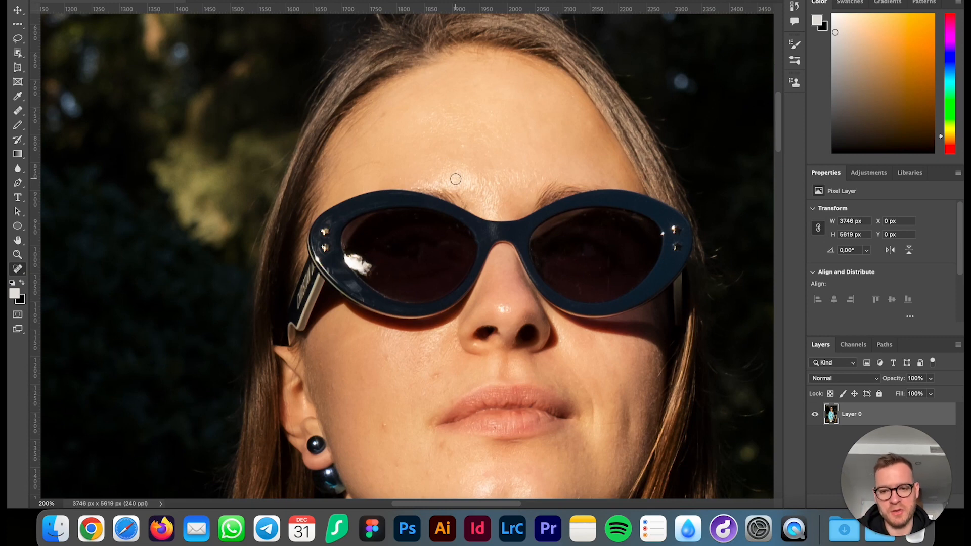
Paint out the skin blemishes on the forehead and just above the sunglasses with the healing brush
scroll(456, 179, up, 2)
drag(345, 201, 385, 169)
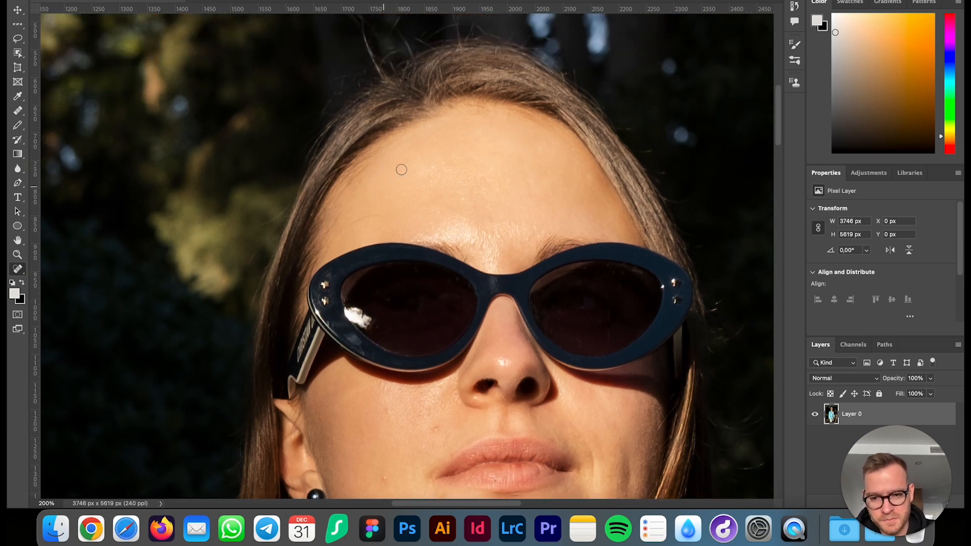
drag(383, 218, 333, 241)
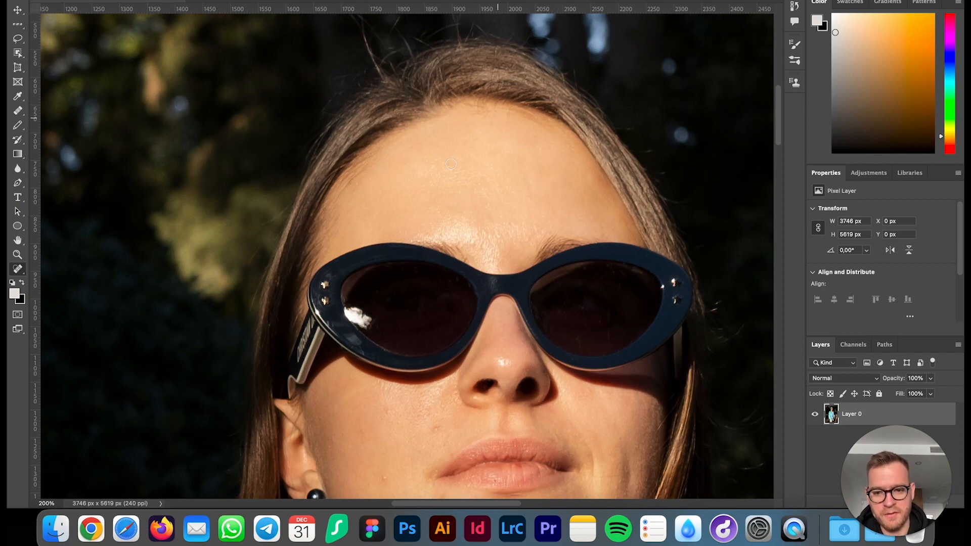
Heal the small blemishes on the cheek beside the earring and around the adjacent corner of the mouth
scroll(419, 198, down, 5)
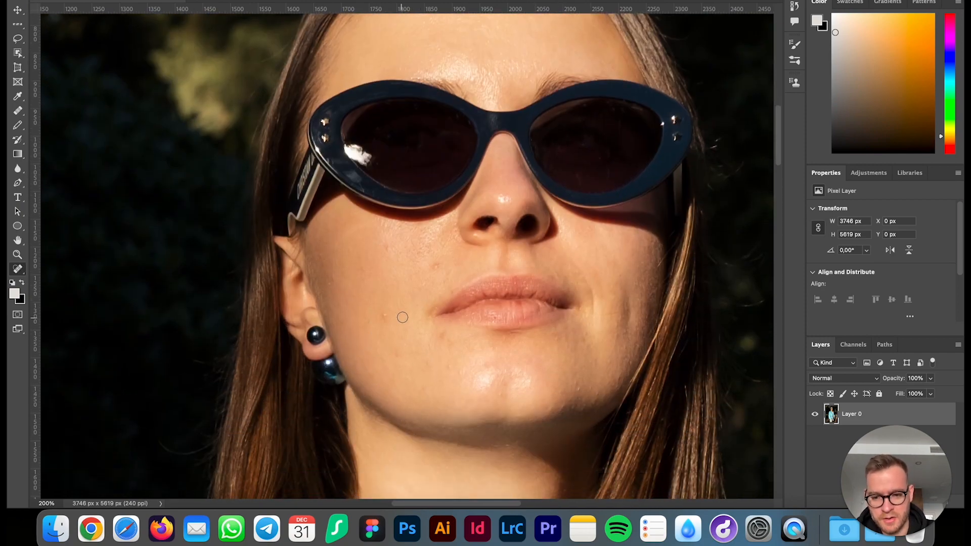
click(384, 317)
click(366, 320)
click(436, 267)
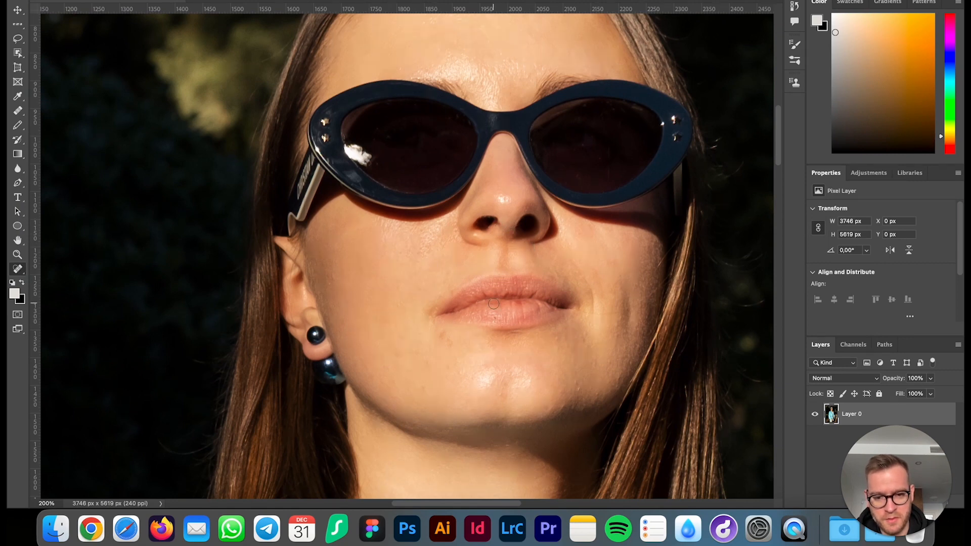
scroll(494, 304, down, 2)
click(446, 314)
click(430, 309)
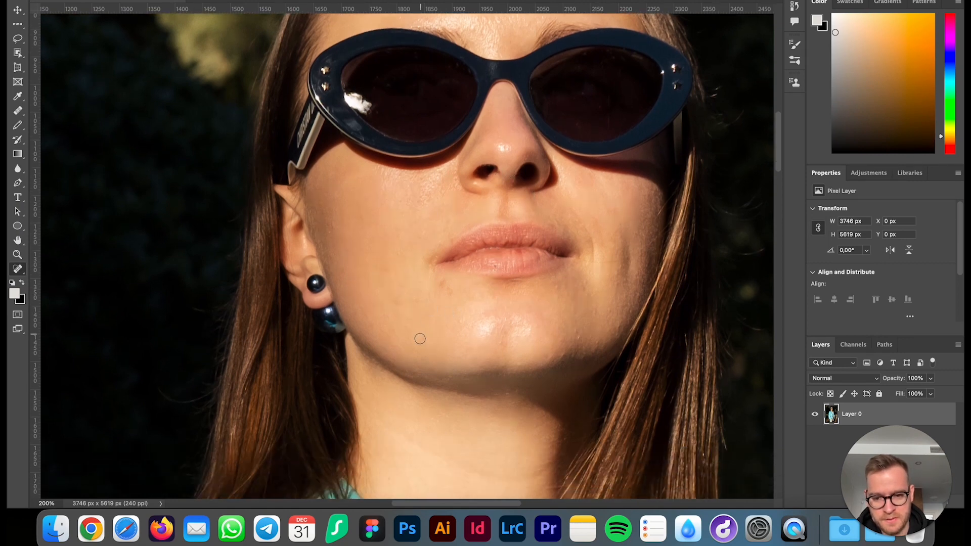
Heal the remaining spots on the chin, below the lips and on both cheeks
click(580, 335)
click(546, 335)
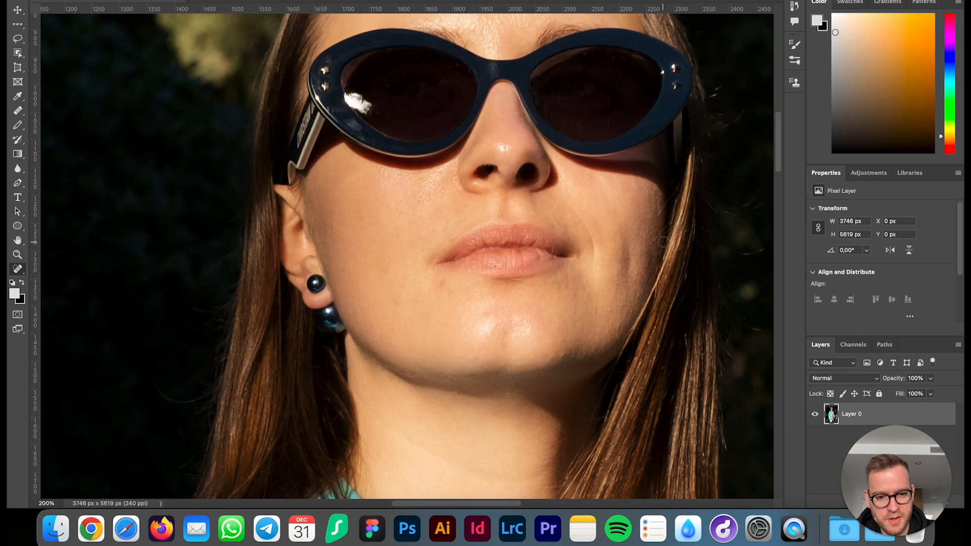
drag(659, 236, 651, 242)
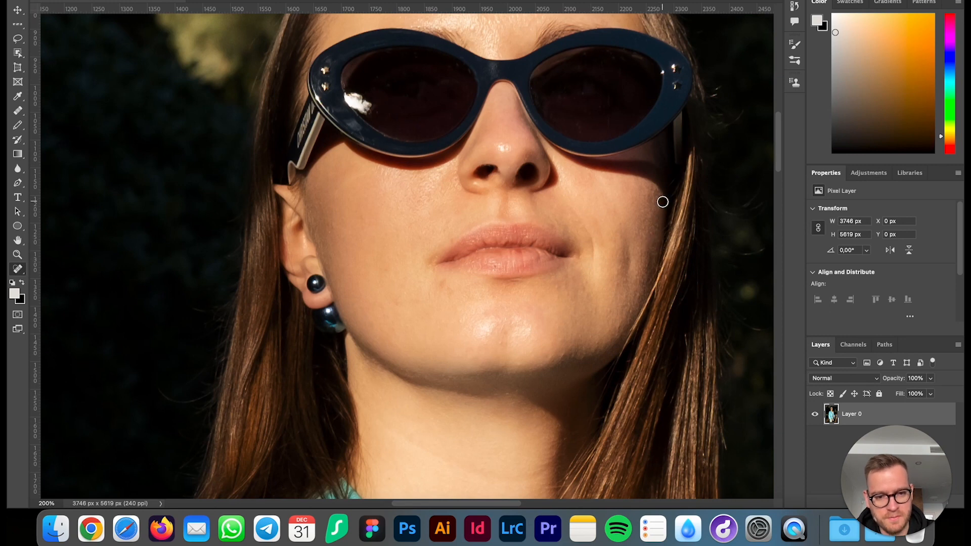
scroll(472, 189, up, 2)
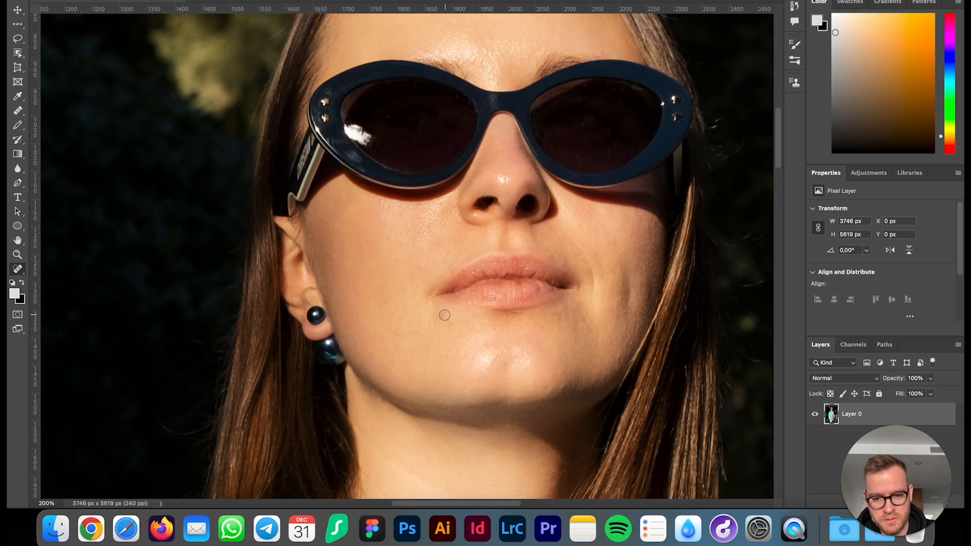
mouse_move(559, 321)
mouse_down()
mouse_move(566, 316)
mouse_move(570, 329)
mouse_up()
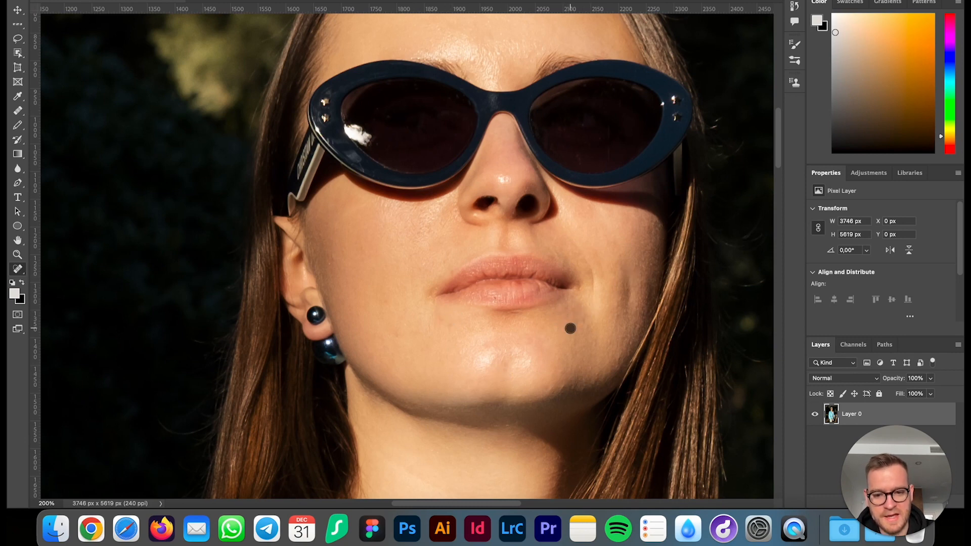
drag(398, 332, 399, 332)
click(389, 309)
click(427, 265)
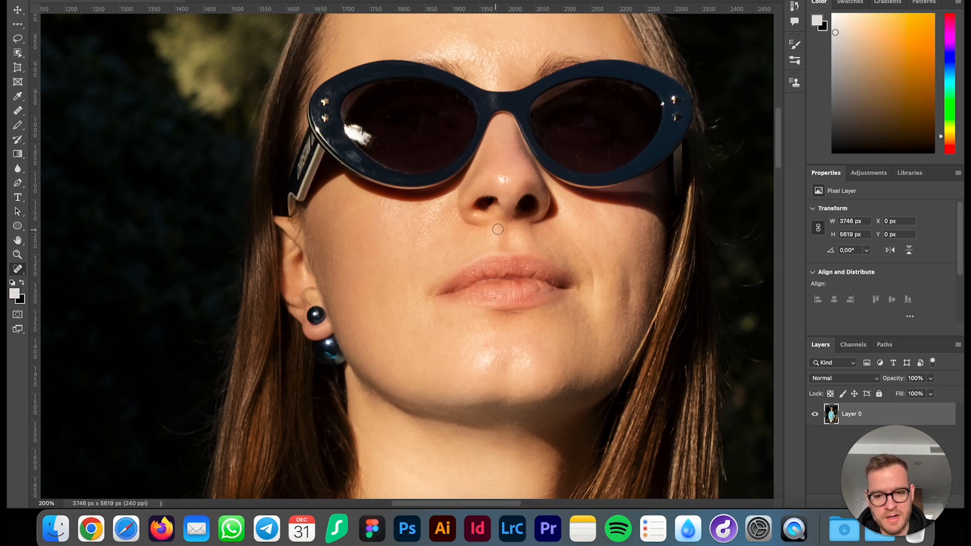
Smooth the upper forehead and remove the long stray hair rising above the head
scroll(498, 229, up, 5)
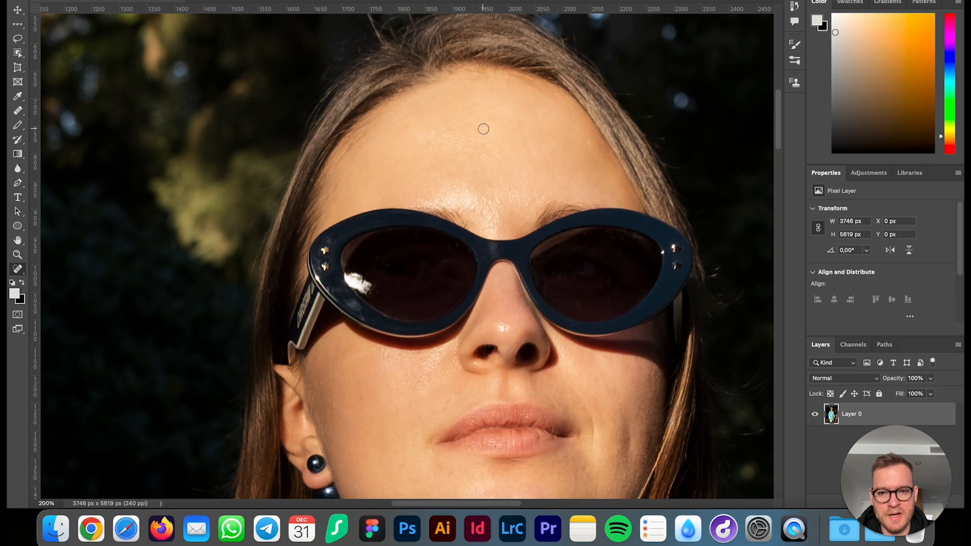
scroll(484, 129, up, 4)
mouse_move(476, 83)
mouse_down()
mouse_move(449, 81)
mouse_move(462, 109)
mouse_move(475, 107)
mouse_up()
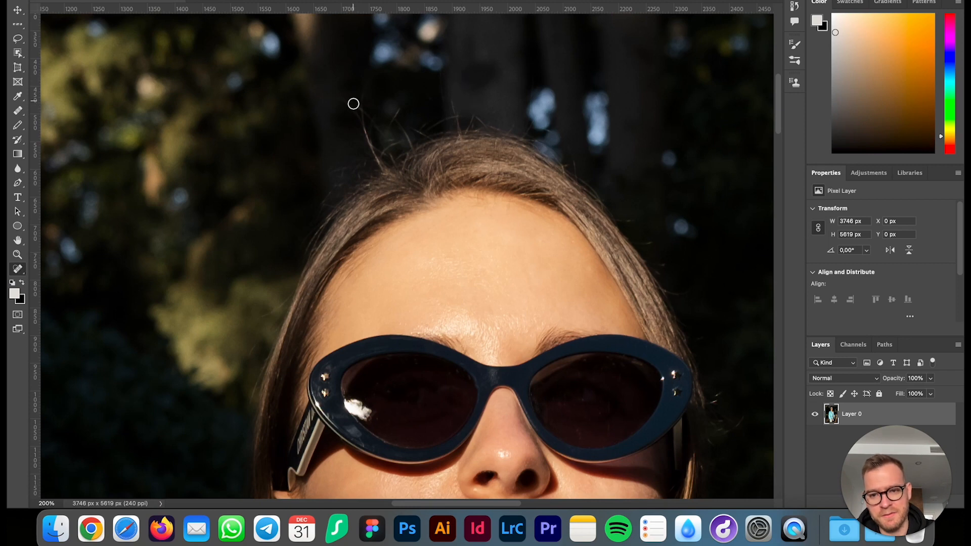
mouse_move(344, 98)
mouse_down()
mouse_move(366, 145)
mouse_move(397, 110)
mouse_up()
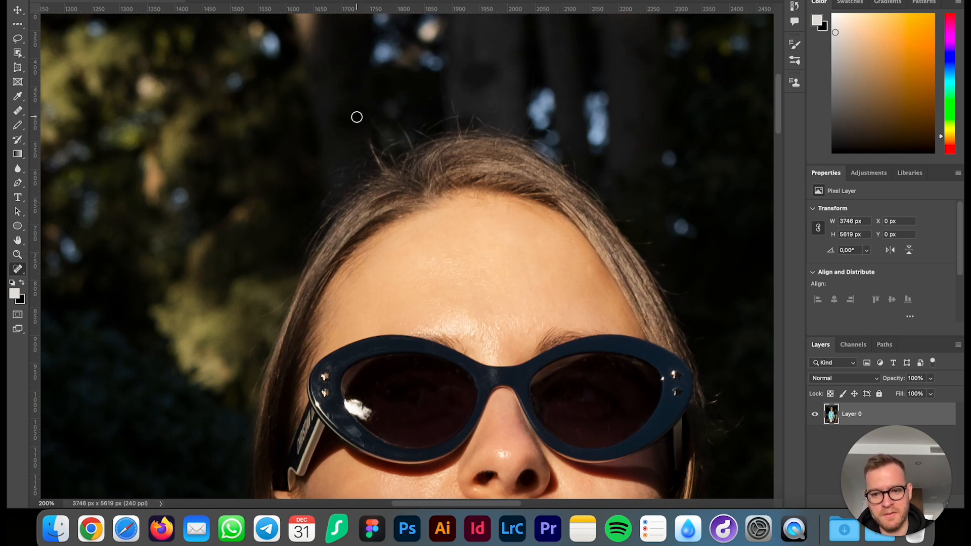
Heal the small spot on the shaded jaw beside the hair
scroll(379, 194, down, 15)
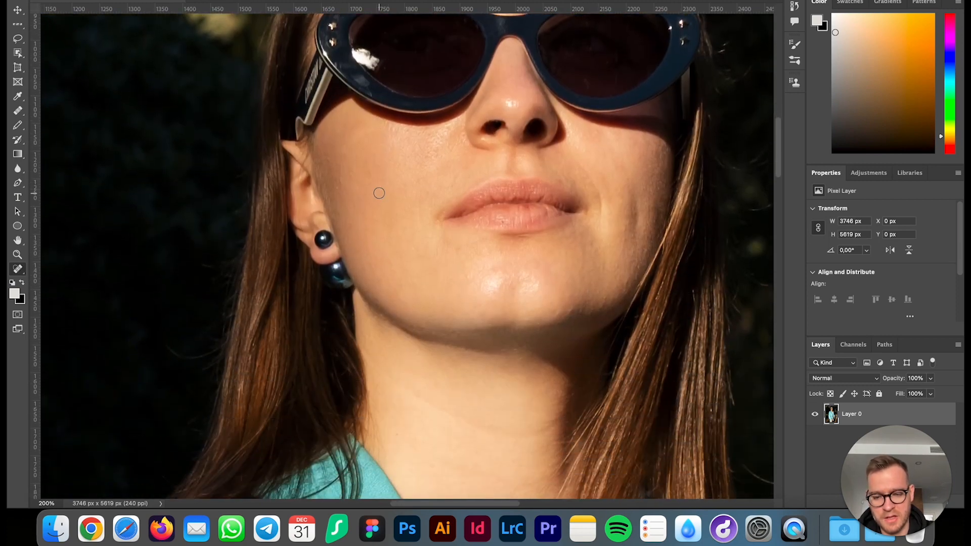
scroll(379, 193, right, 2)
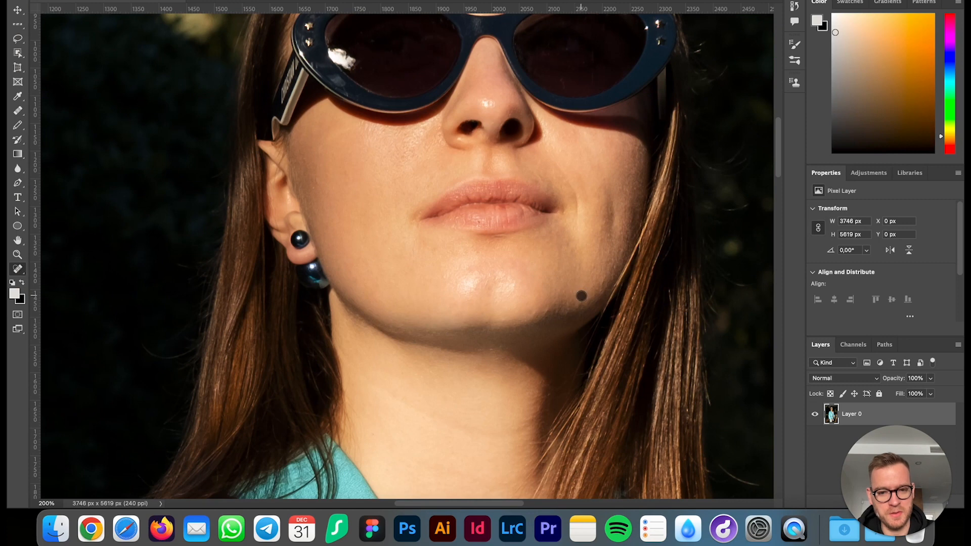
scroll(576, 291, up, 5)
scroll(577, 291, right, 3)
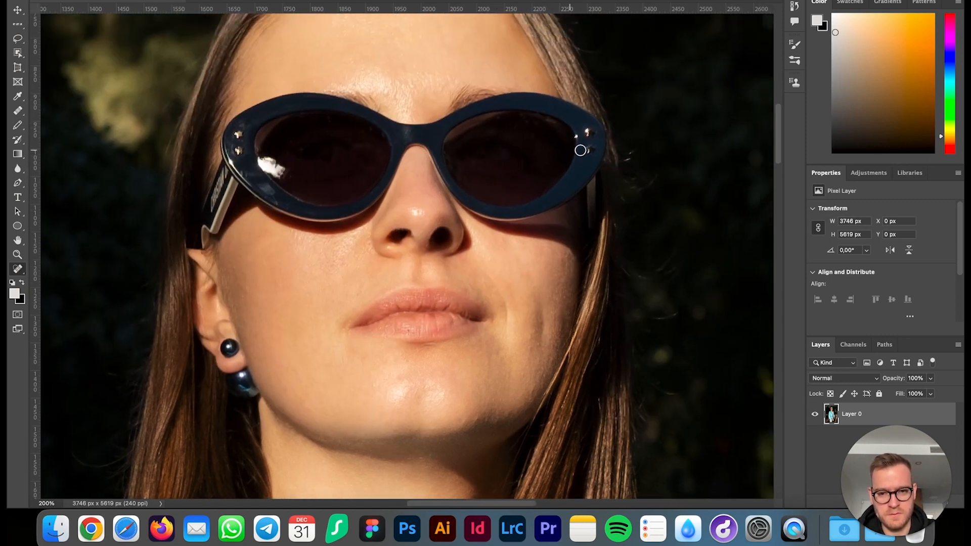
Examine the whole retouched portrait, from the head down to the hands and trousers
key(super+minus)
key(super+minus)
key(super+minus)
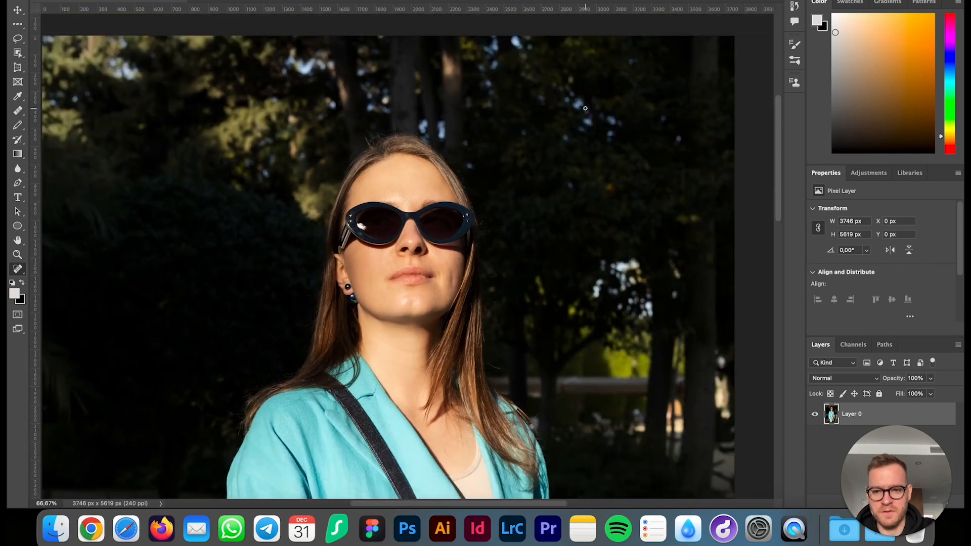
scroll(585, 108, down, 10)
scroll(585, 108, down, 5)
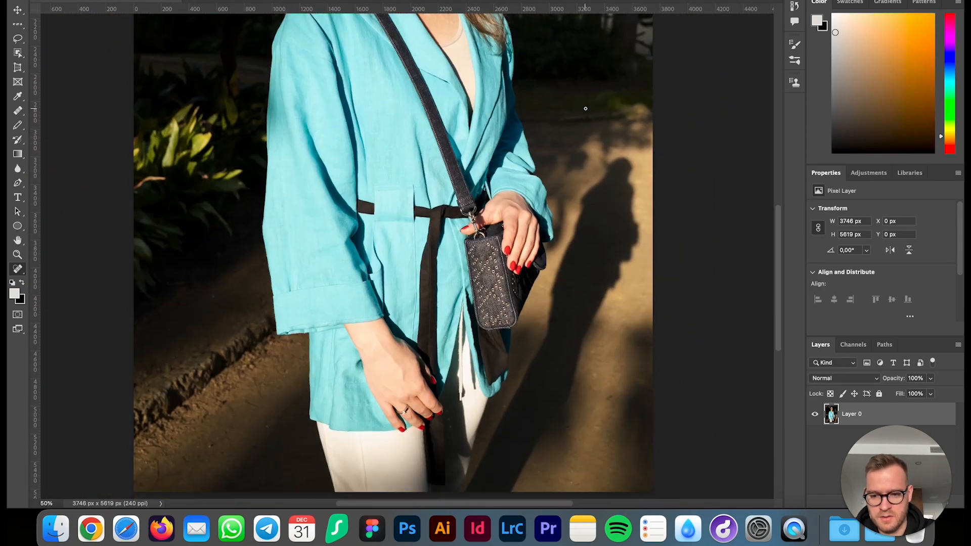
scroll(586, 108, down, 1)
scroll(585, 108, up, 11)
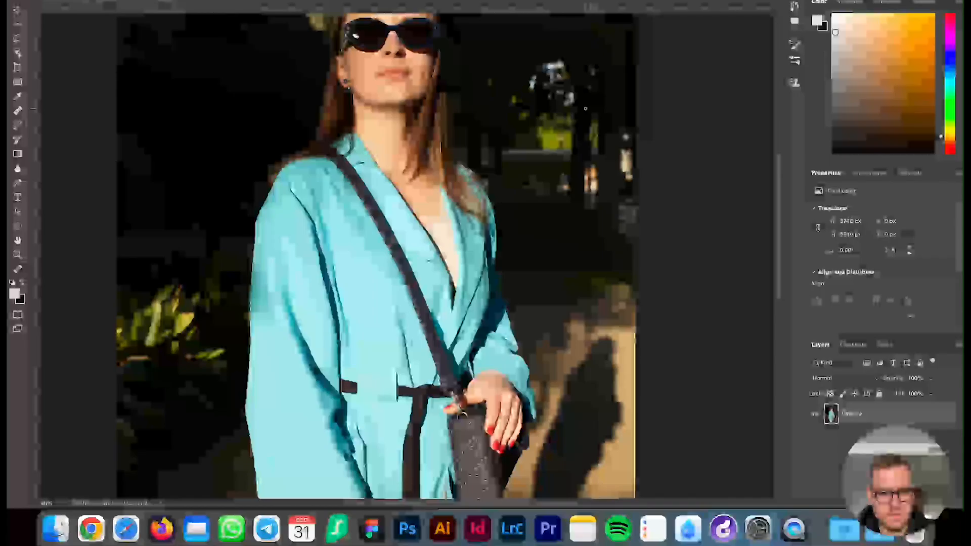
scroll(585, 108, up, 1)
key(super+minus)
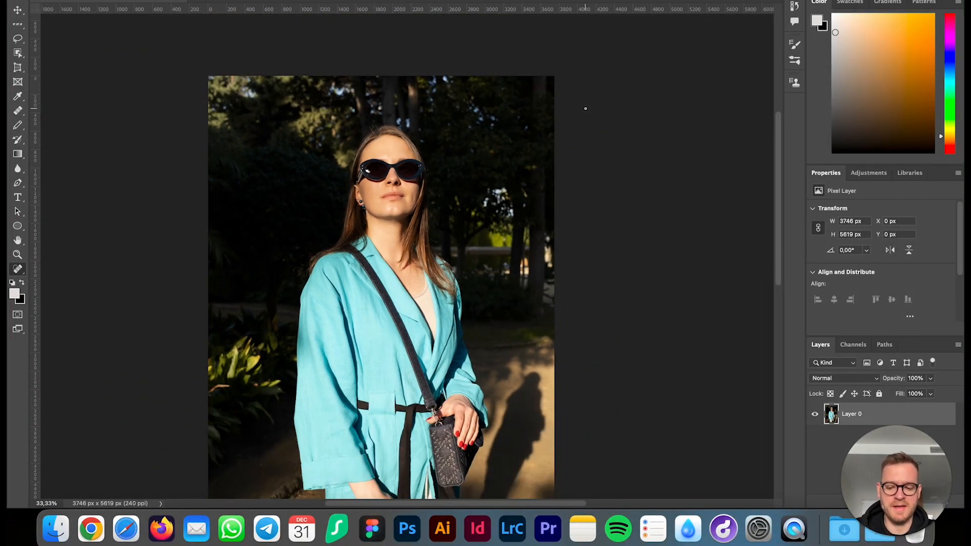
Save the retouched portrait DSCF8281-Edit-2.tif and close it to return to Lightroom
key(super+s)
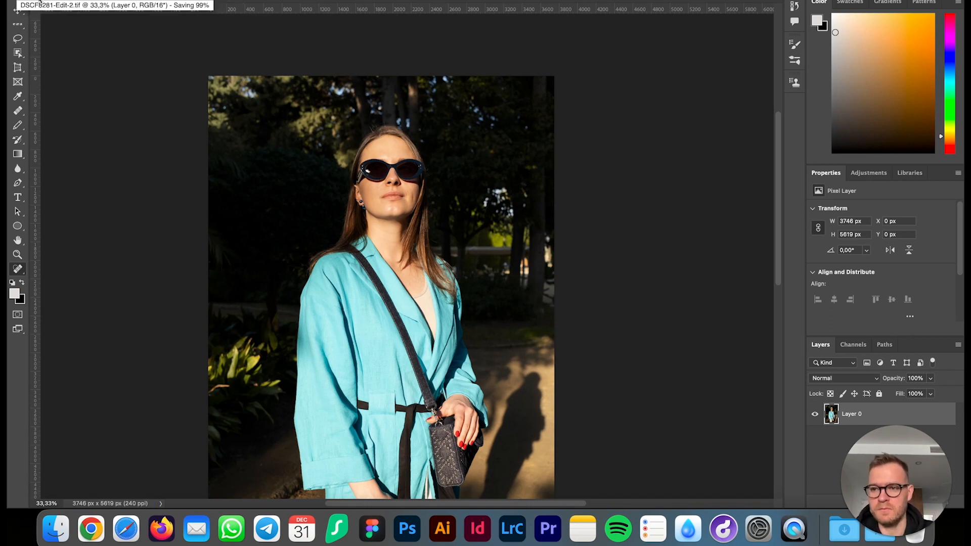
key(super+w)
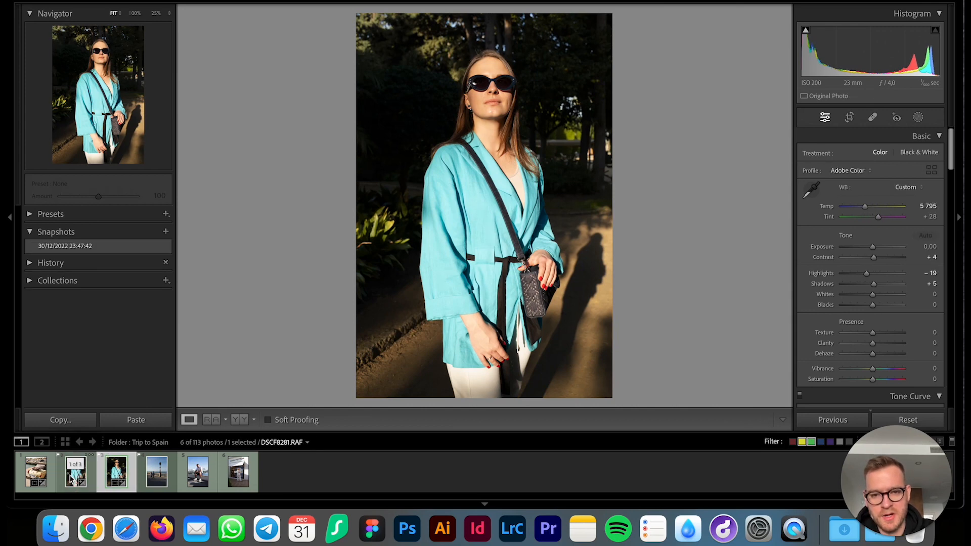
Compare the retouched DSCF8281-Edit-2.tif with the original DSCF8281.RAF by switching between the two
key(Right)
key(Left)
key(Right)
key(Left)
key(Right)
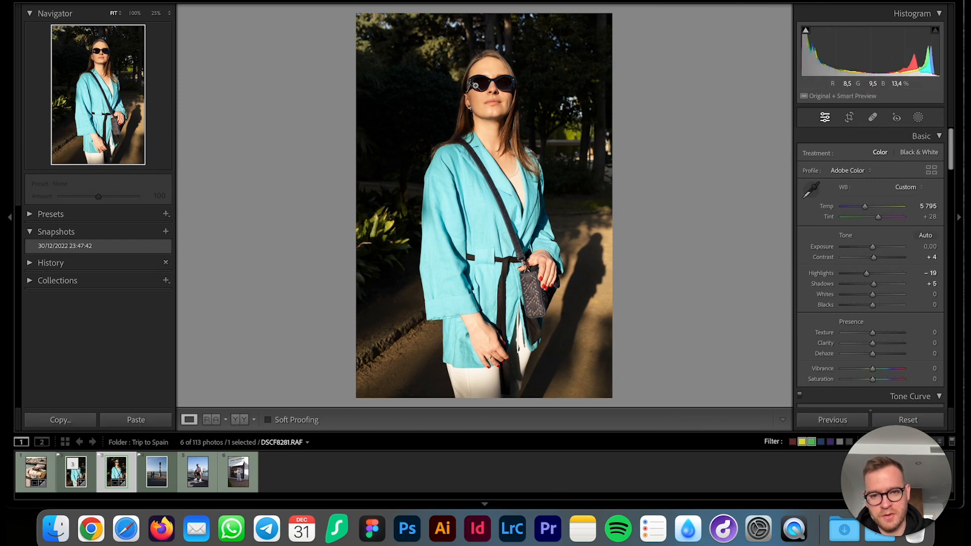
key(Left)
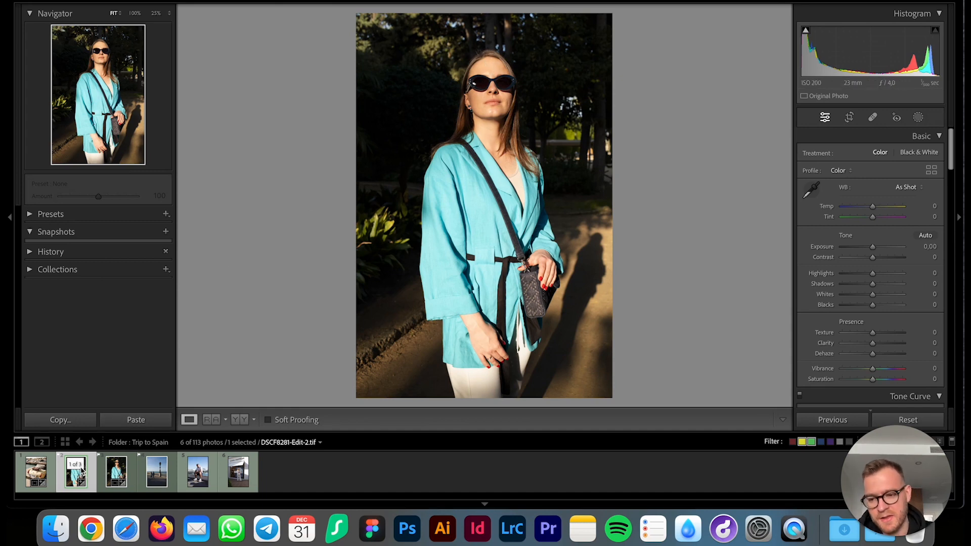
click(116, 475)
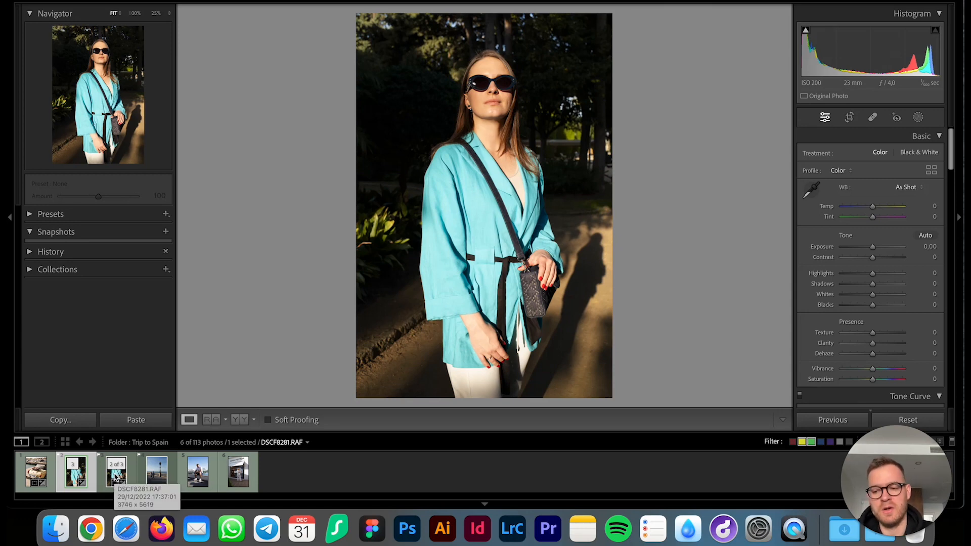
click(81, 470)
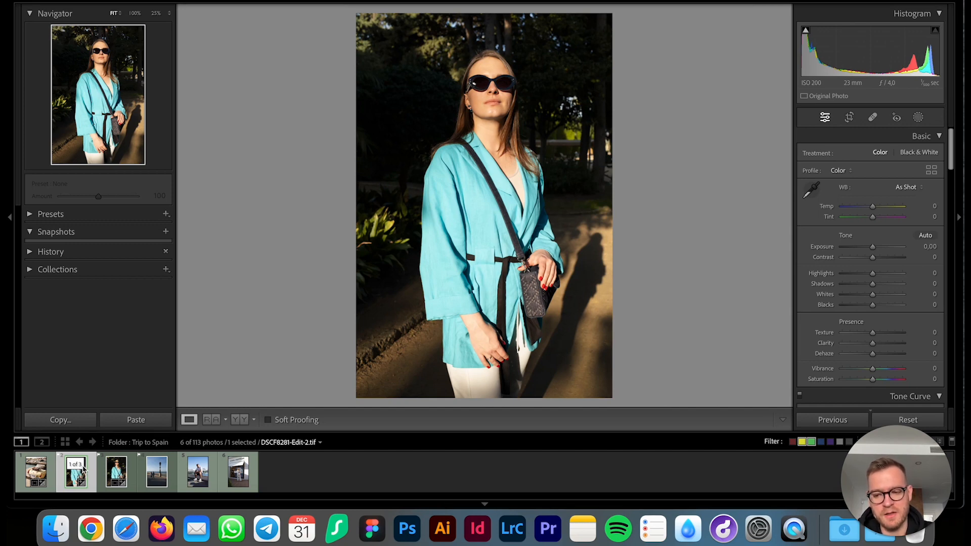
Open the promenade photo DSCF8314.RAF and apply the Camera CLASSIC CHROME v2 profile
click(154, 479)
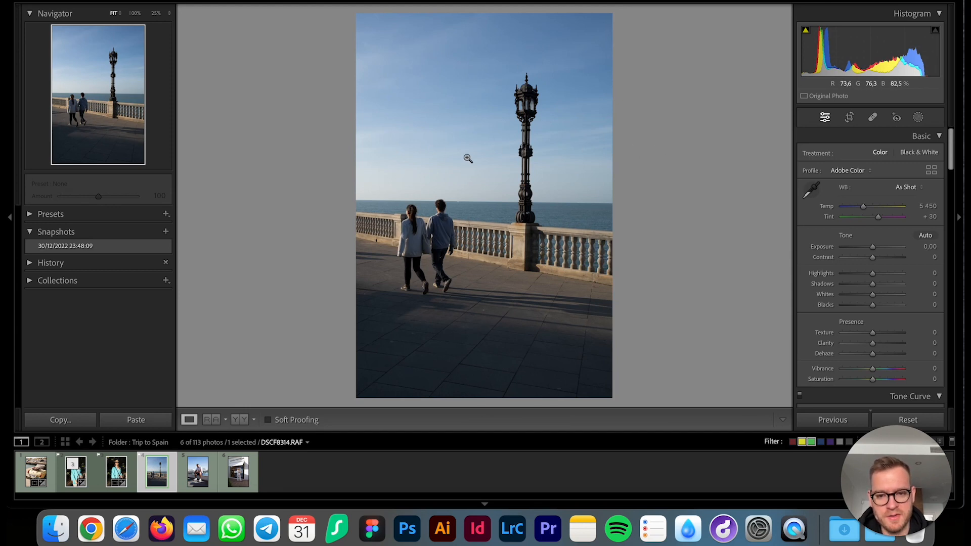
click(847, 172)
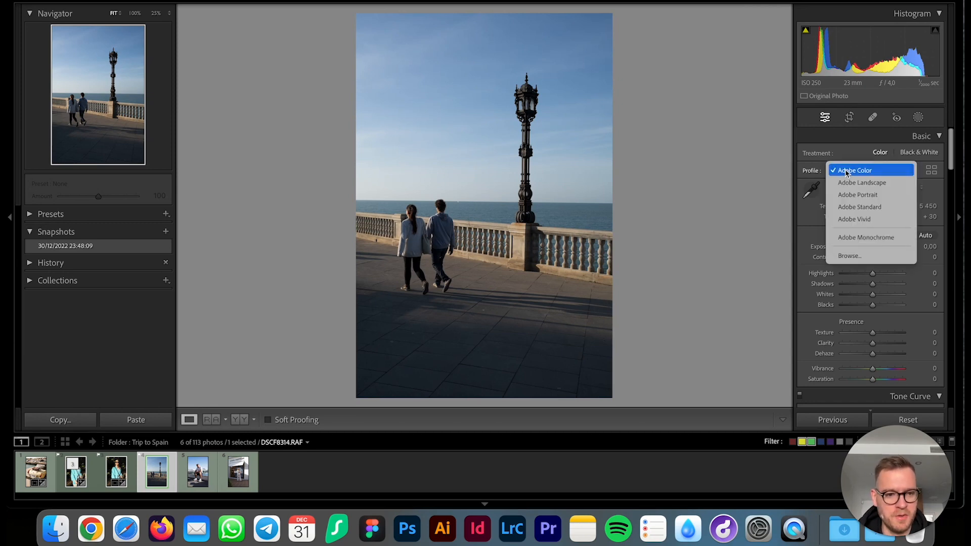
click(846, 254)
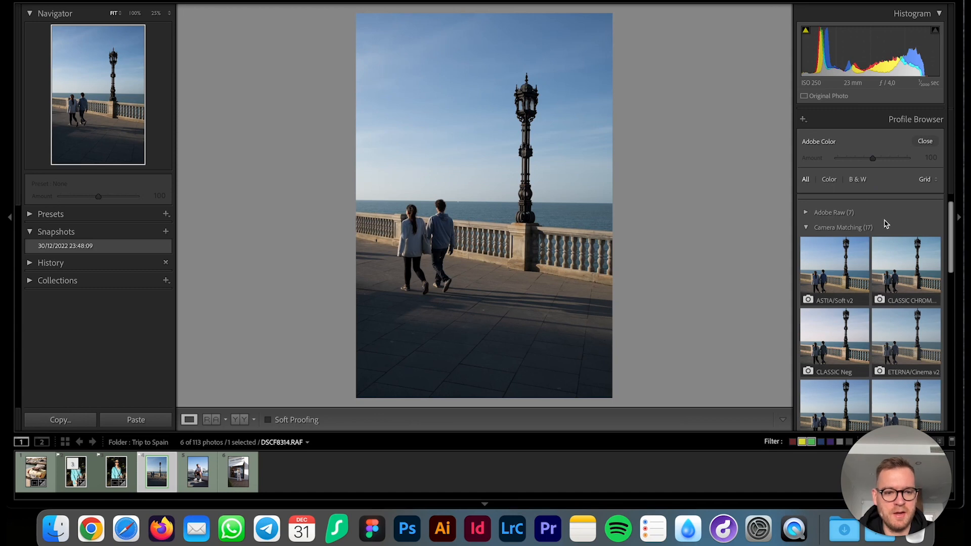
click(899, 265)
click(928, 141)
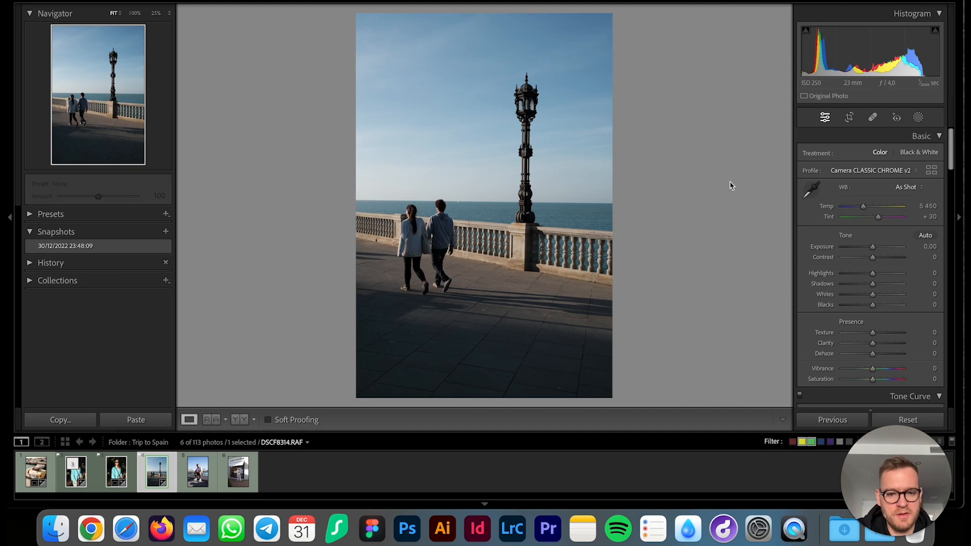
Crop the promenade photo very slightly at its edges, keeping the Original aspect ratio
click(850, 118)
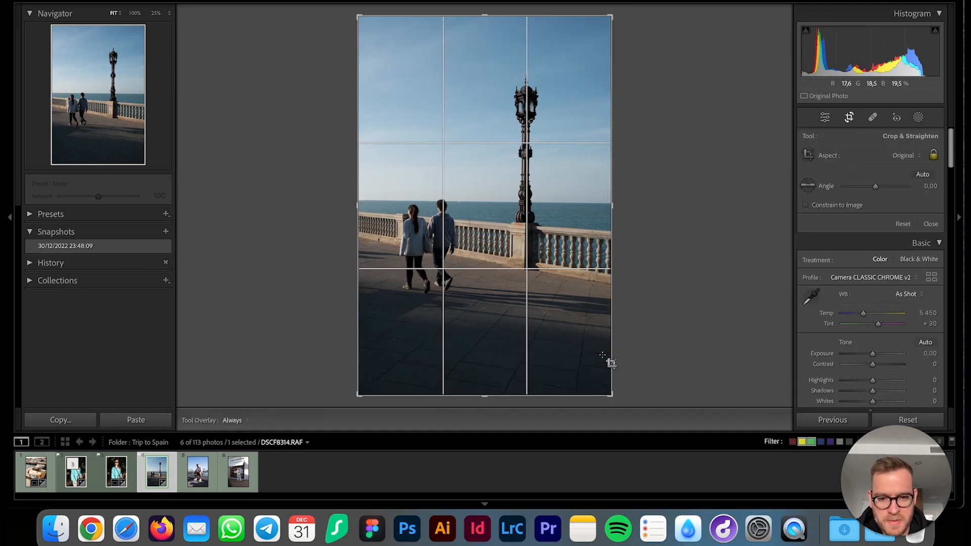
drag(607, 394, 605, 393)
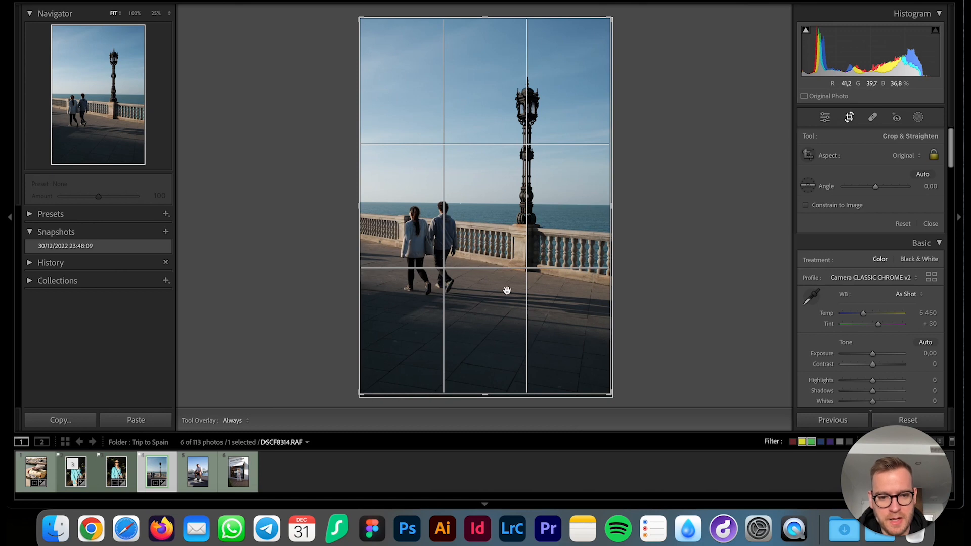
key(Return)
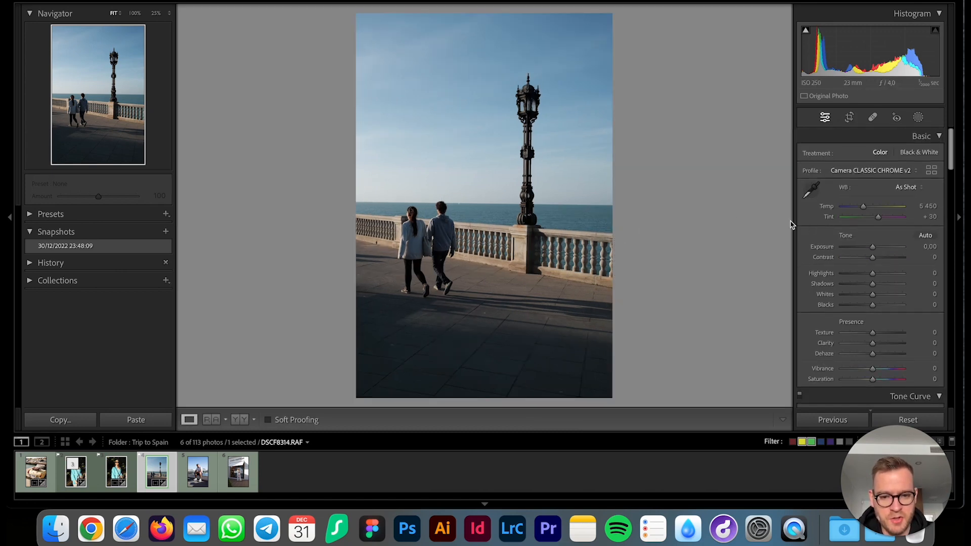
Straighten the promenade photo's perspective with the Vertical Upright correction, comparing it with Upright off
scroll(907, 304, down, 15)
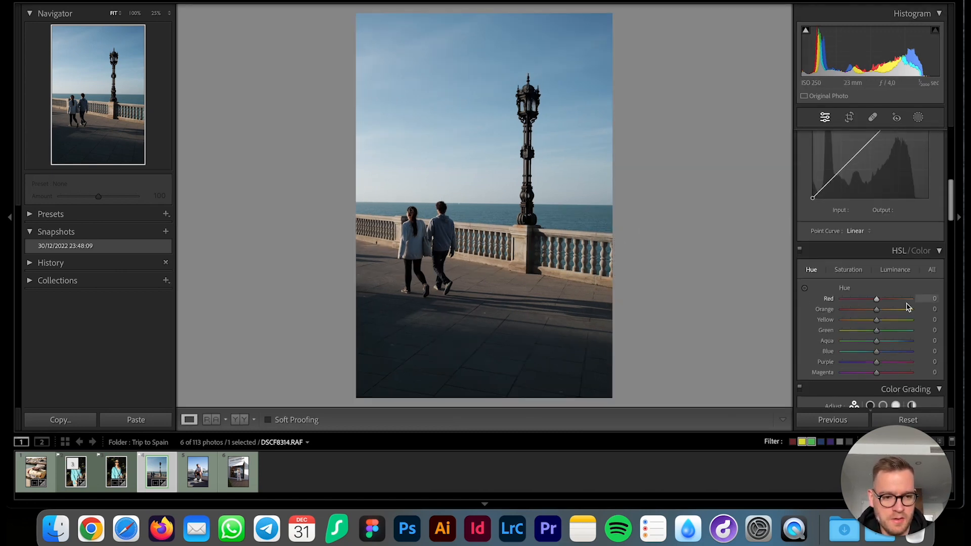
scroll(908, 304, down, 10)
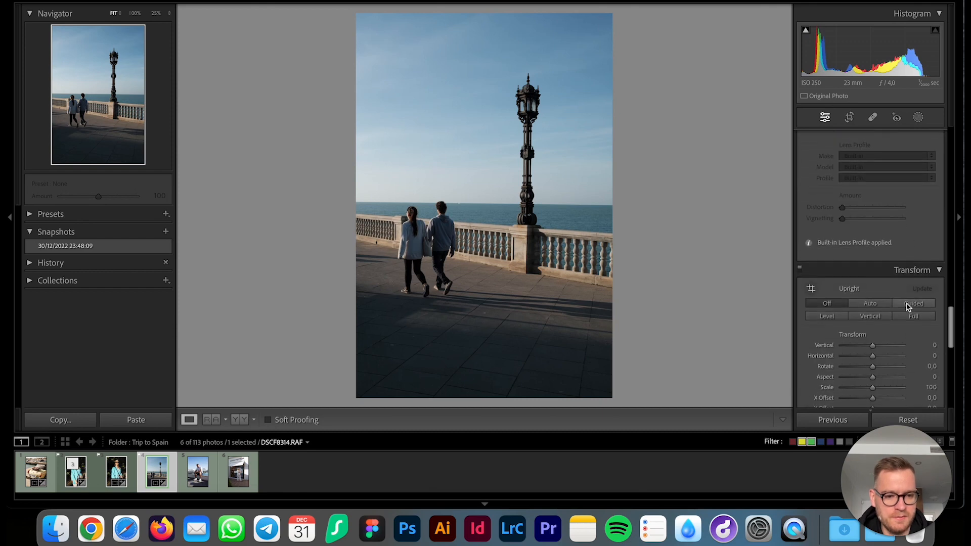
click(879, 300)
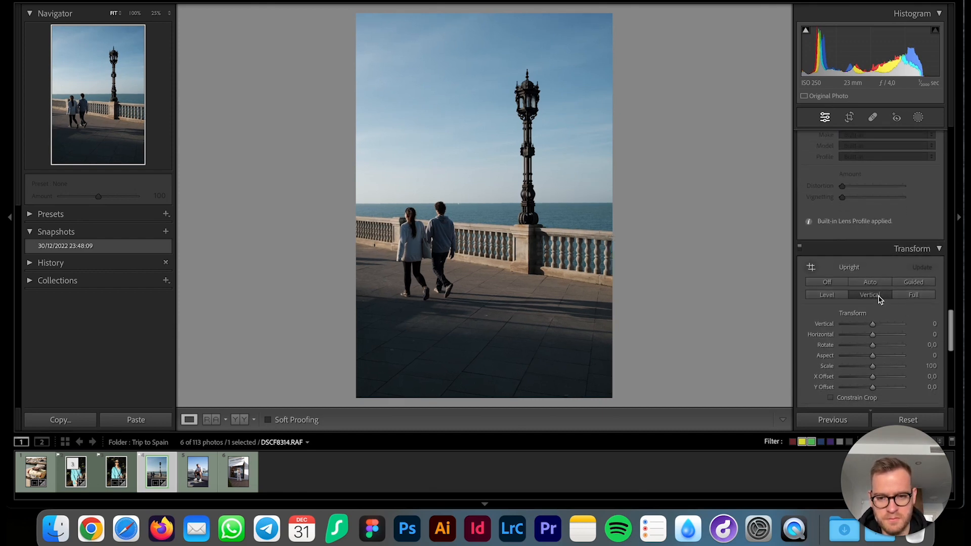
click(843, 284)
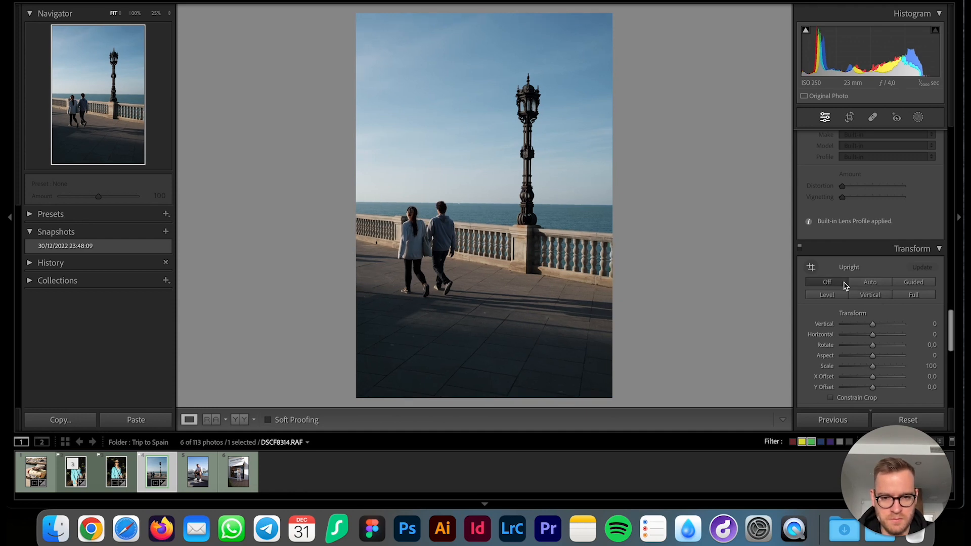
click(862, 295)
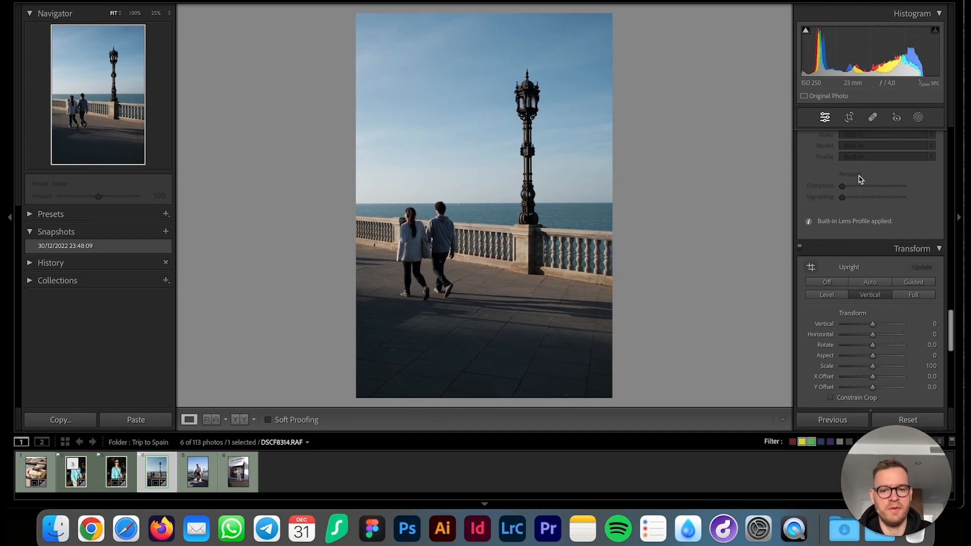
Warm the promenade photo to a Temp of 6110 and lift the Shadows to +5
scroll(897, 187, up, 15)
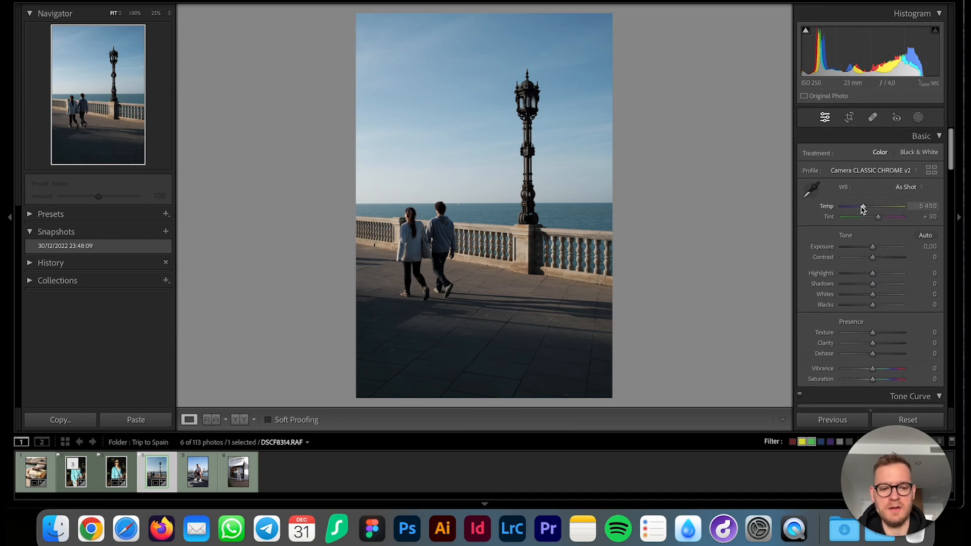
drag(864, 207, 868, 207)
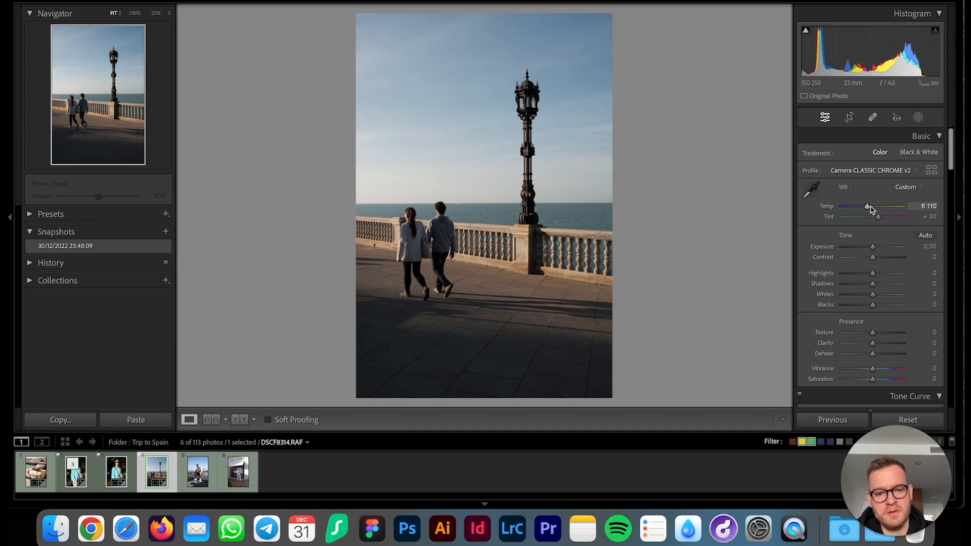
scroll(838, 219, down, 1)
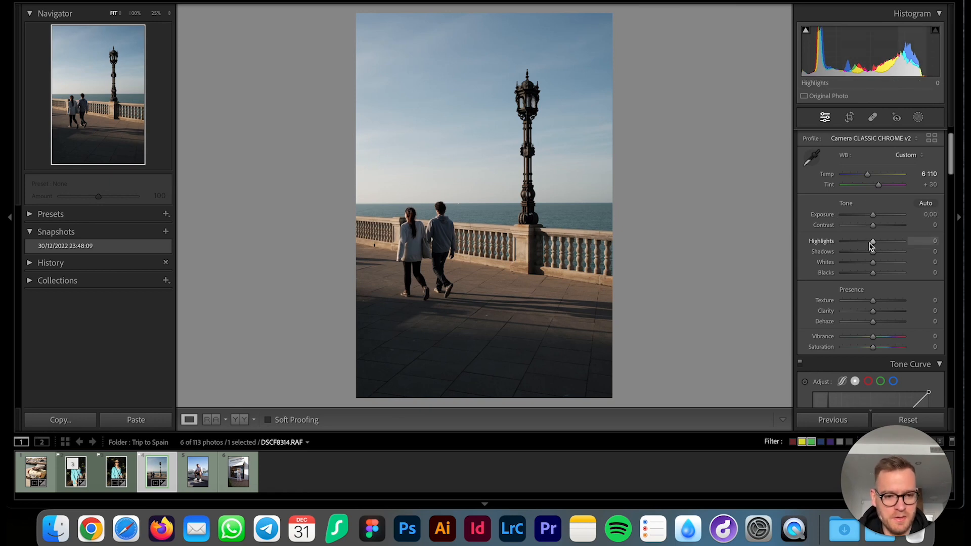
drag(875, 257, 876, 257)
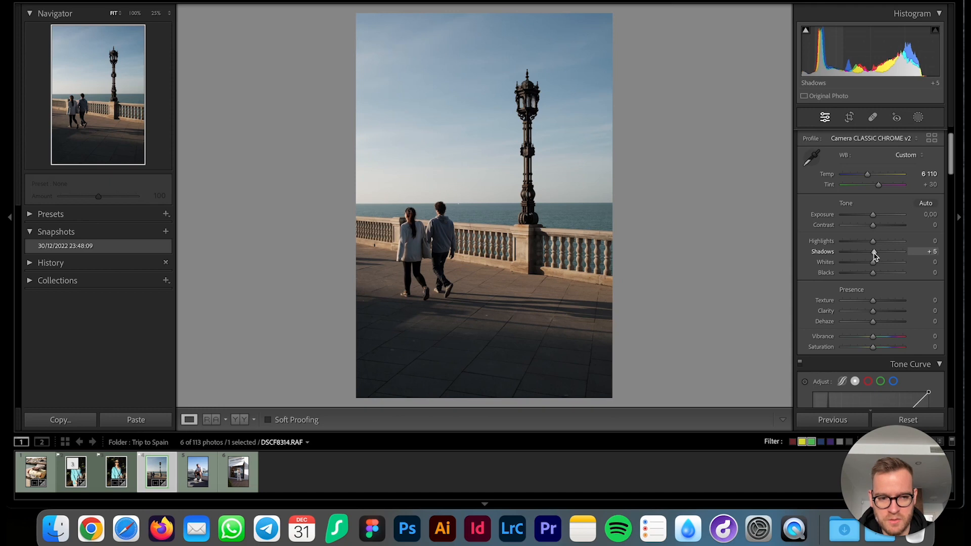
Shape the tone curve with three points: input 67 to output 63, 129 to 132, and 191 to 191
scroll(875, 257, down, 3)
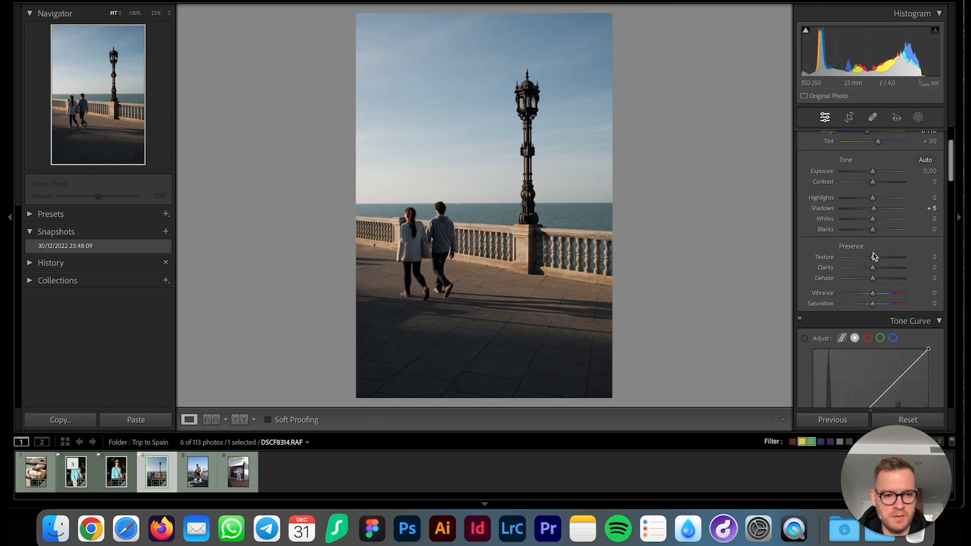
scroll(876, 257, down, 3)
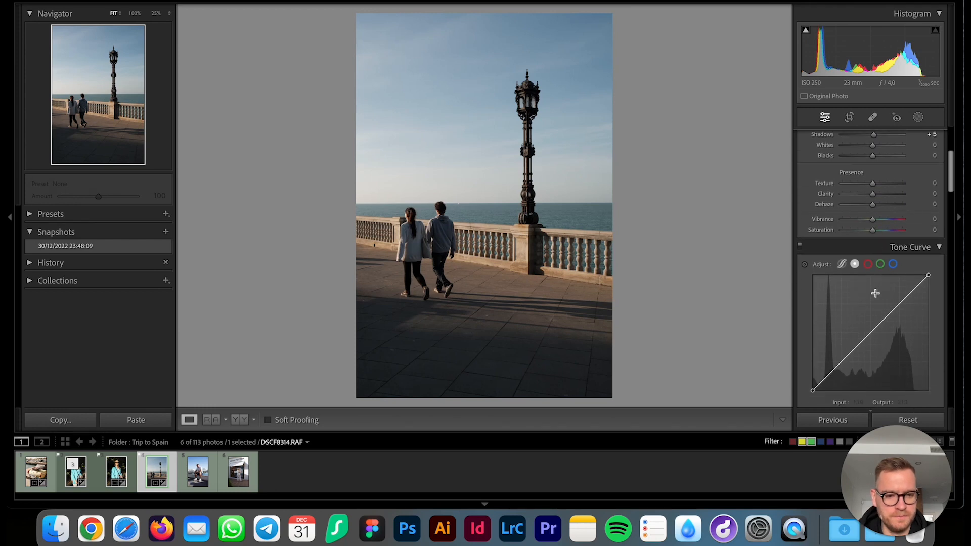
scroll(876, 293, down, 1)
click(842, 348)
click(871, 318)
click(899, 292)
drag(842, 348, 844, 351)
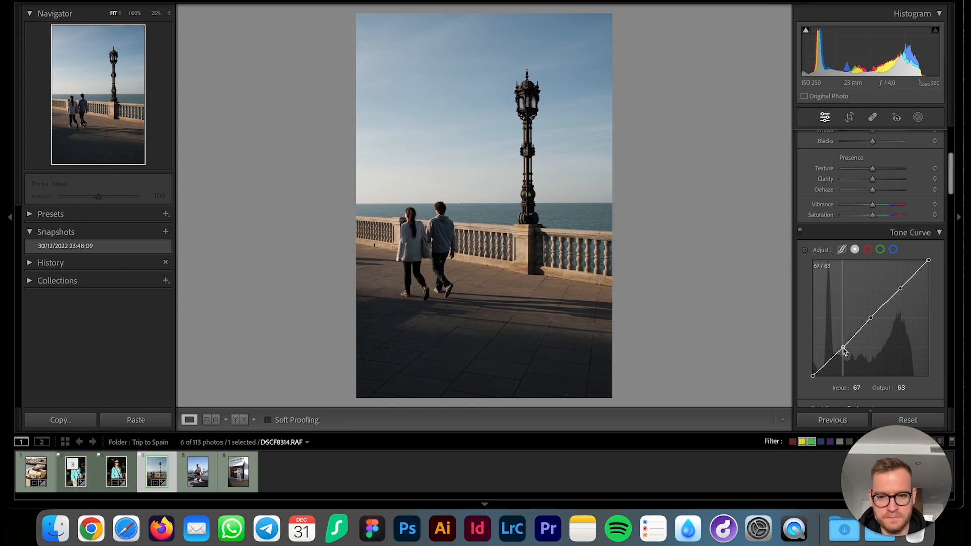
drag(871, 319, 872, 316)
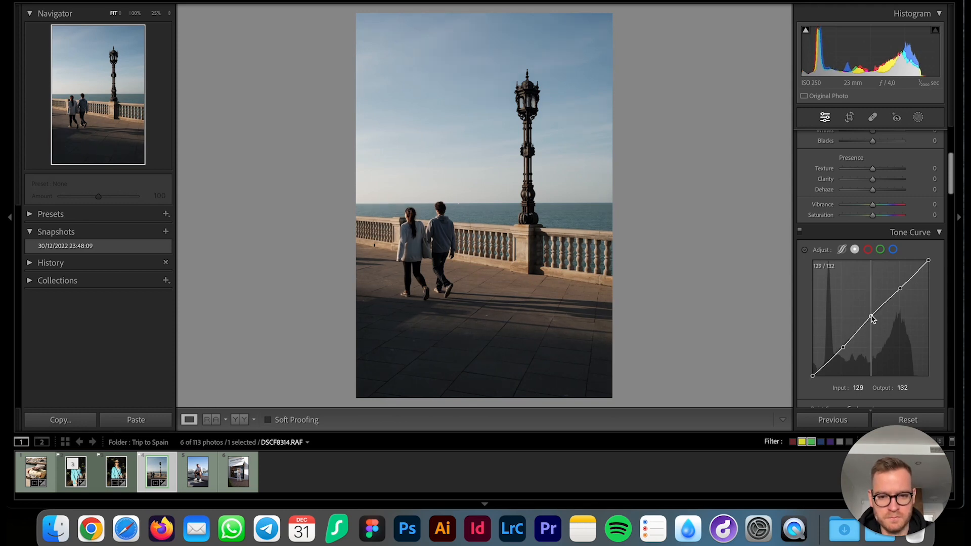
click(899, 289)
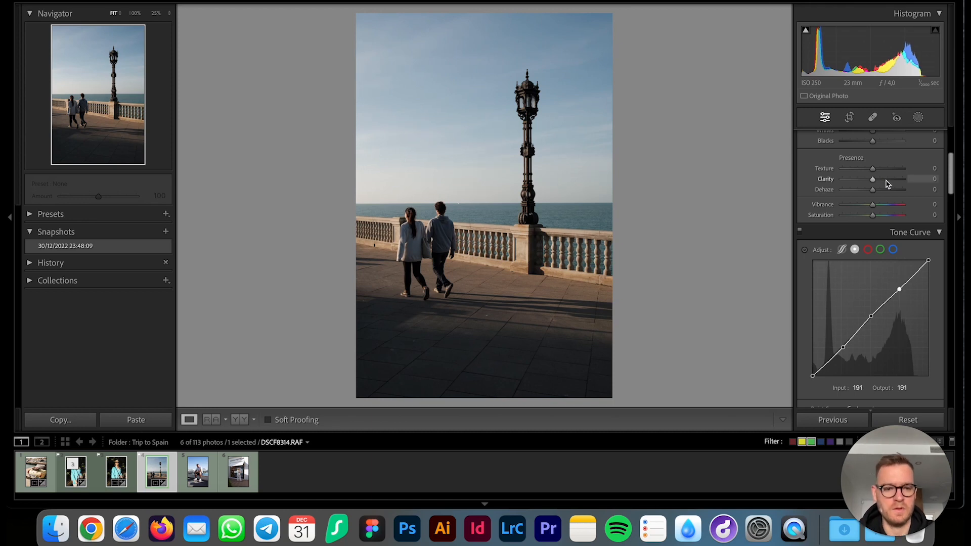
Set Exposure to +0,05 and crop the photo tighter along its bottom and right edges, keeping the Original aspect ratio
scroll(884, 184, up, 5)
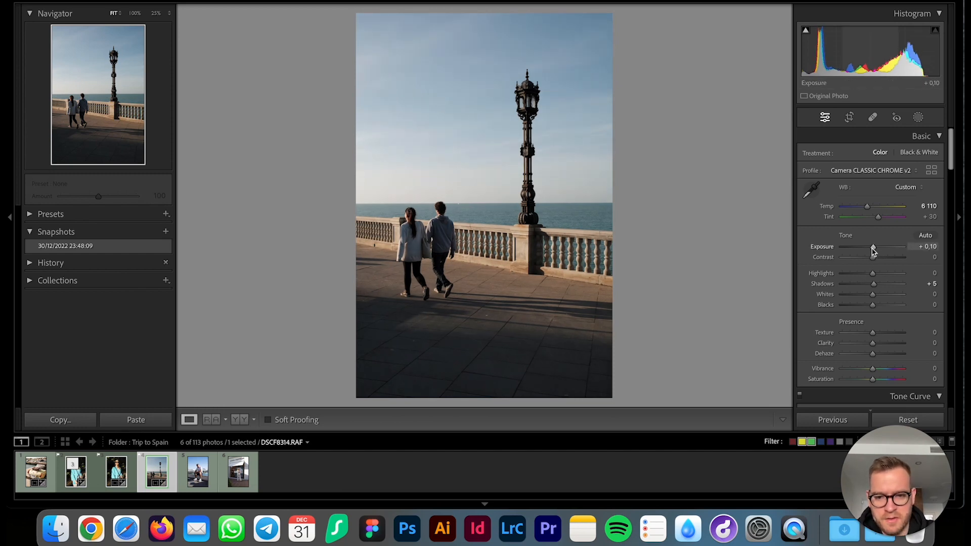
drag(874, 251, 872, 251)
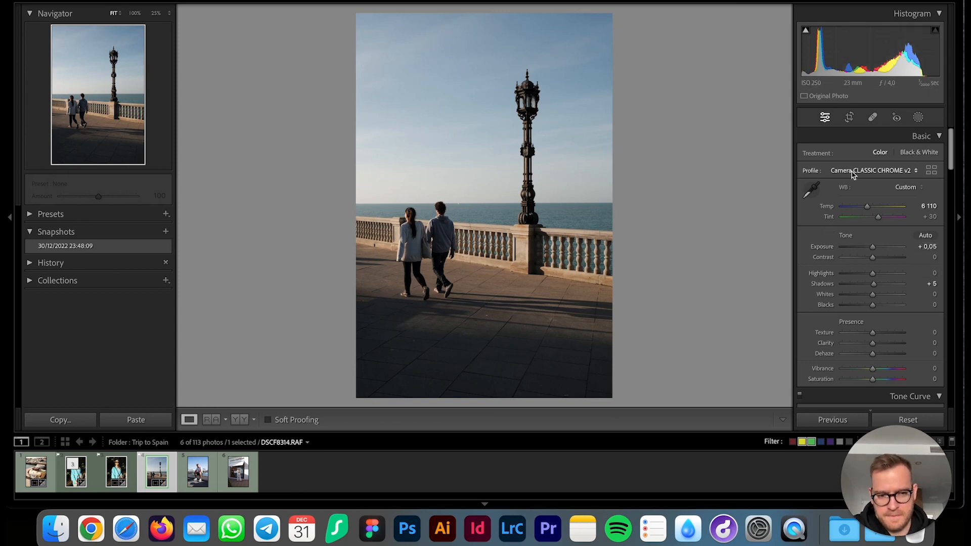
click(849, 117)
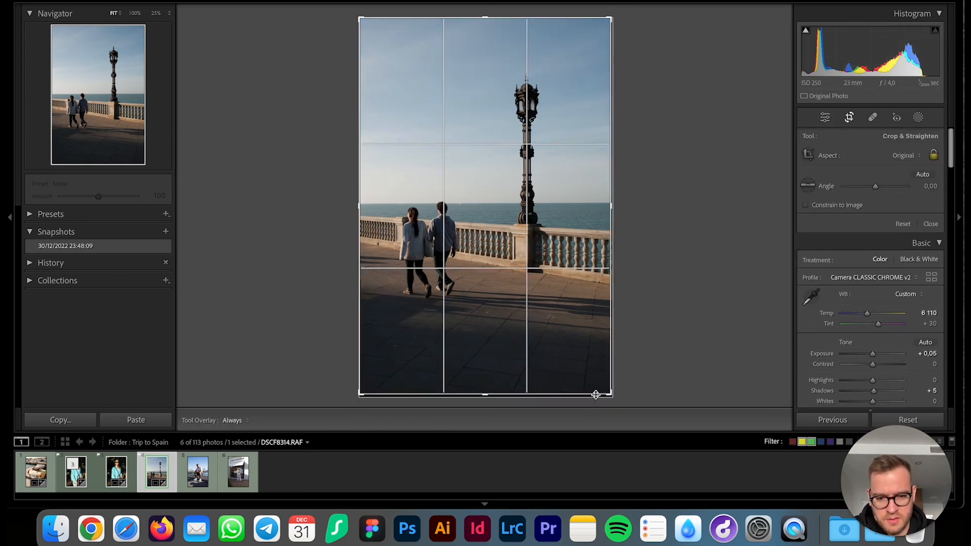
drag(606, 394, 600, 384)
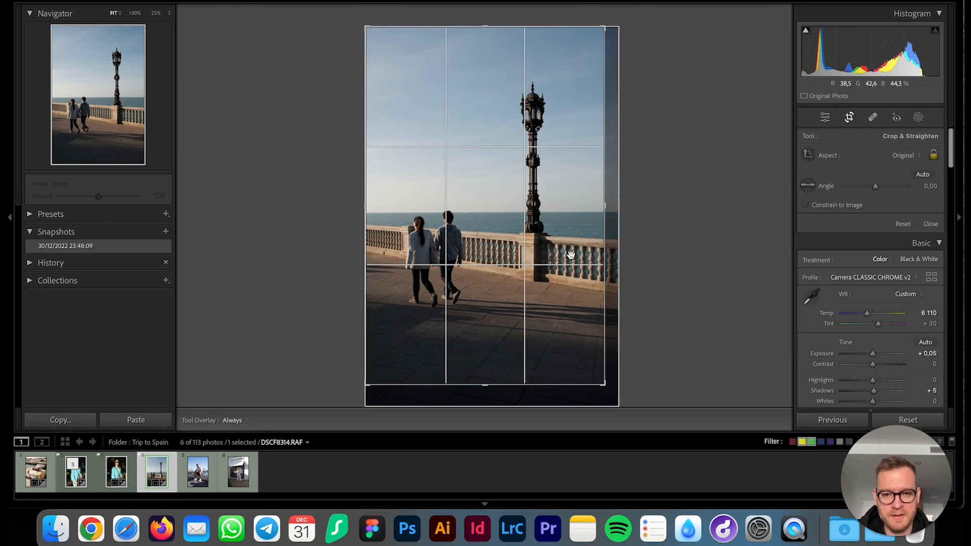
key(Return)
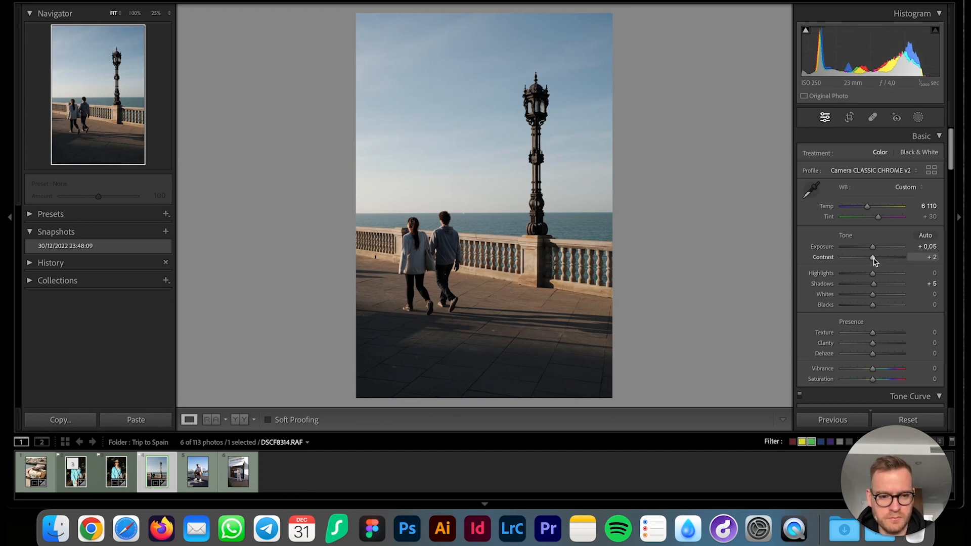
Set the promenade photo's Contrast to +2 and Vibrance to +3
scroll(874, 260, down, 2)
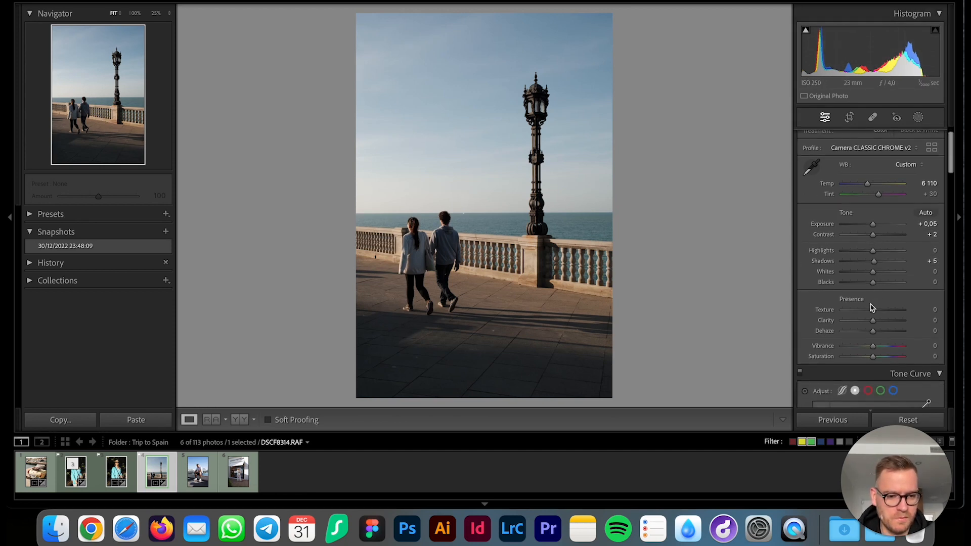
drag(872, 346, 874, 349)
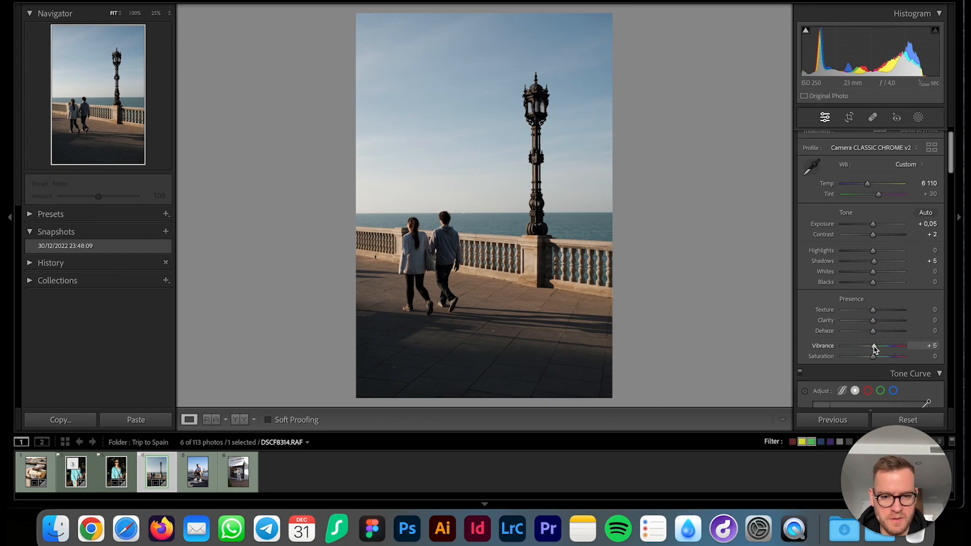
Shift the Blue hue to -4 in the HSL adjustments
scroll(875, 349, down, 10)
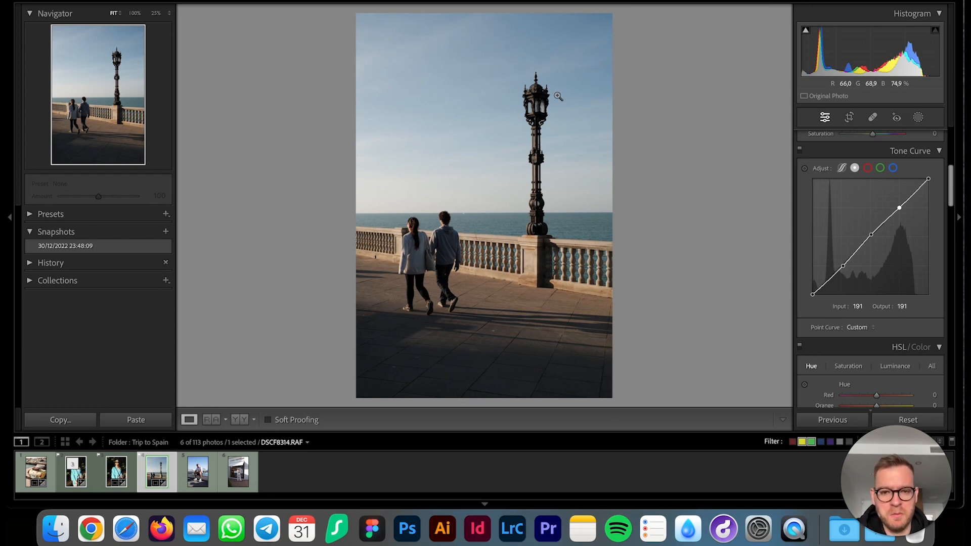
scroll(828, 300, down, 5)
scroll(828, 300, down, 2)
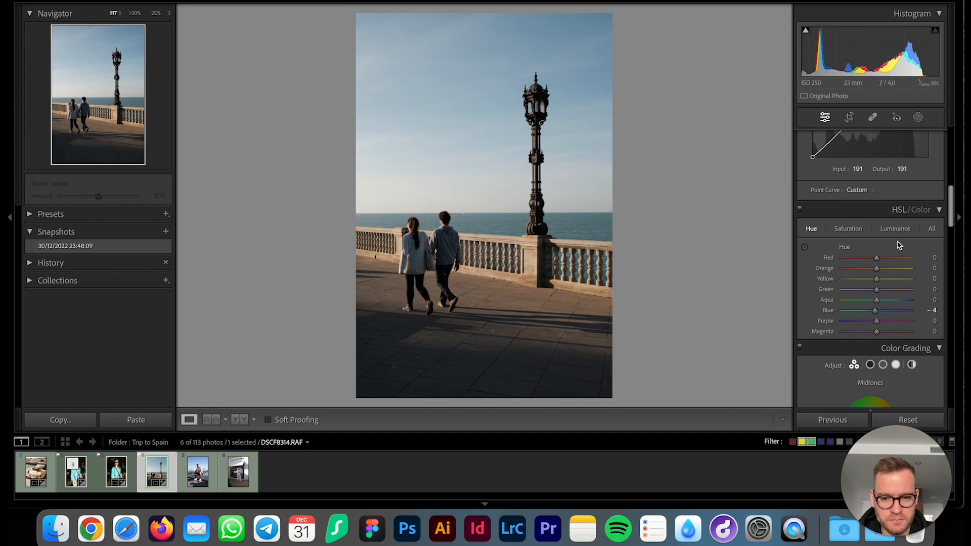
Mask the walking couple with Select Subject and brighten them with Shadows 20 and Exposure 0,10
scroll(899, 245, up, 10)
click(919, 117)
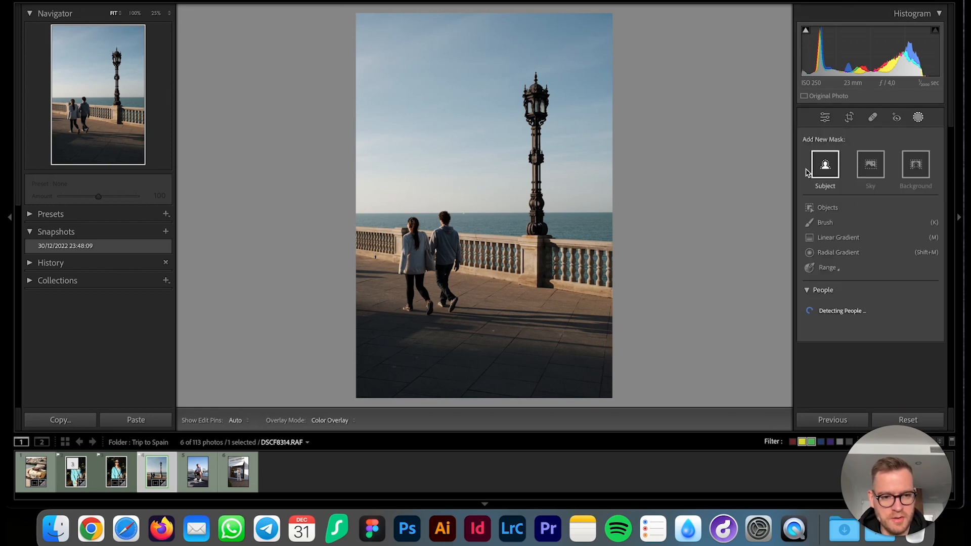
click(825, 164)
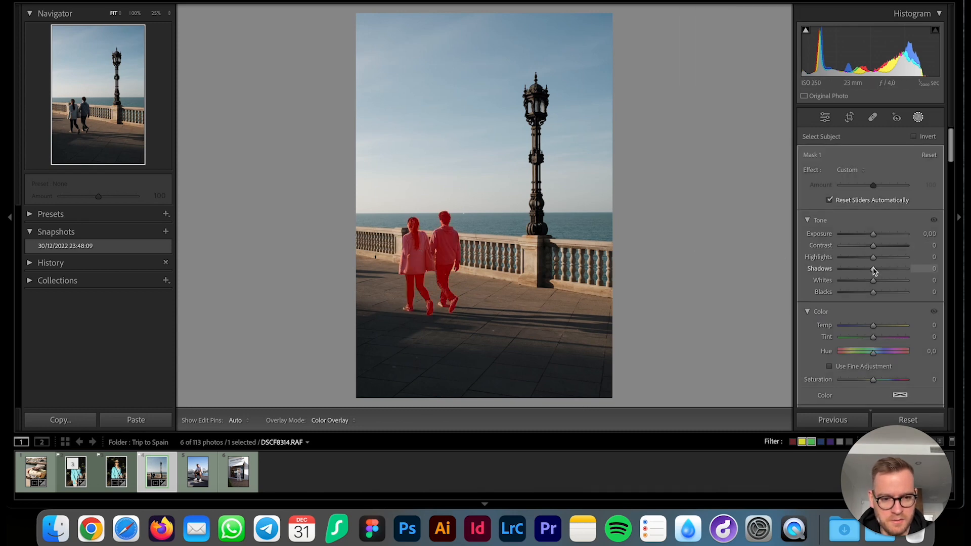
drag(875, 271, 877, 271)
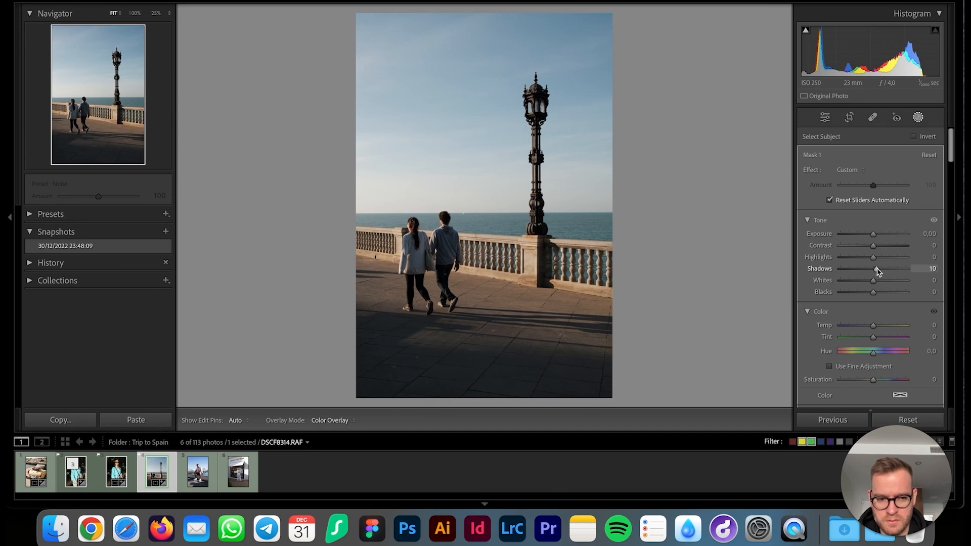
drag(880, 269, 875, 238)
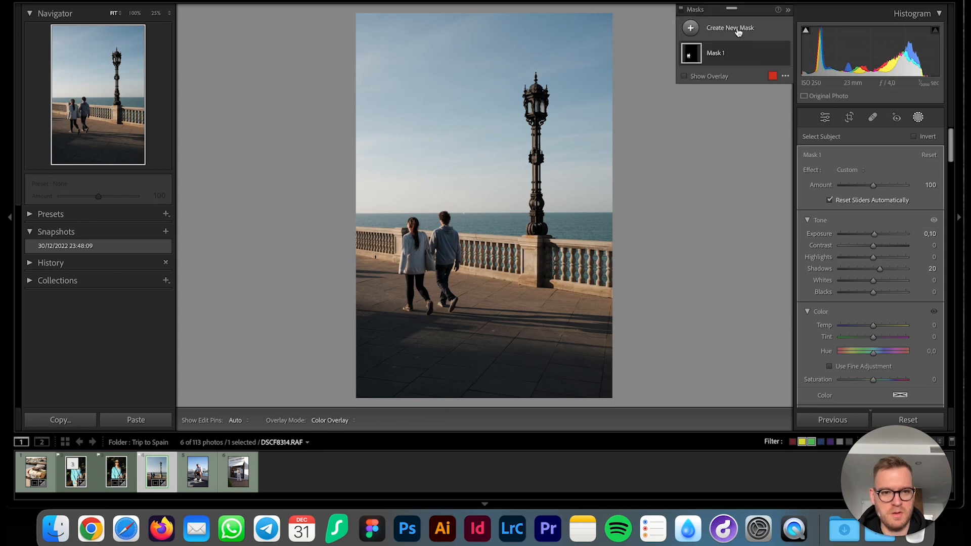
click(919, 118)
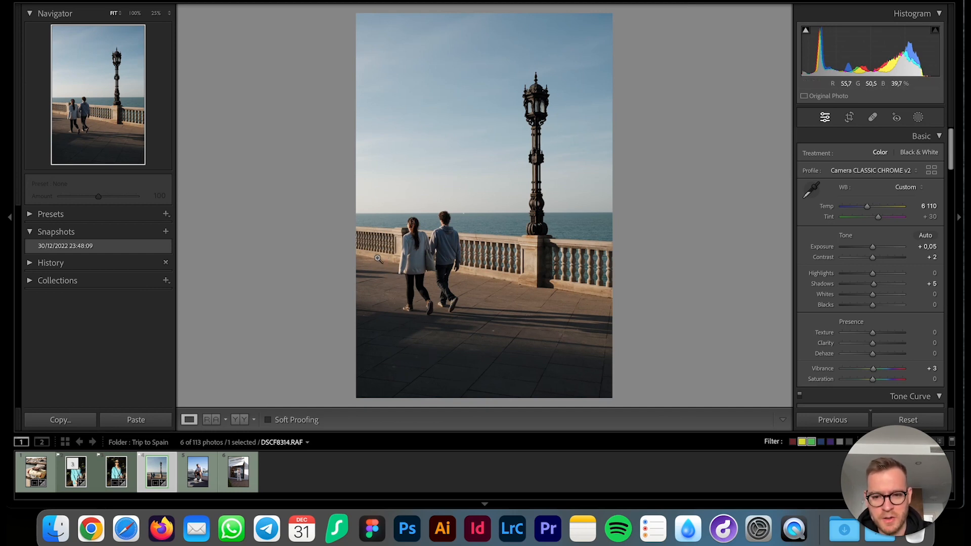
Open the edited promenade photo DSCF8314.RAF in Photoshop and unlock its Background layer
click(549, 186)
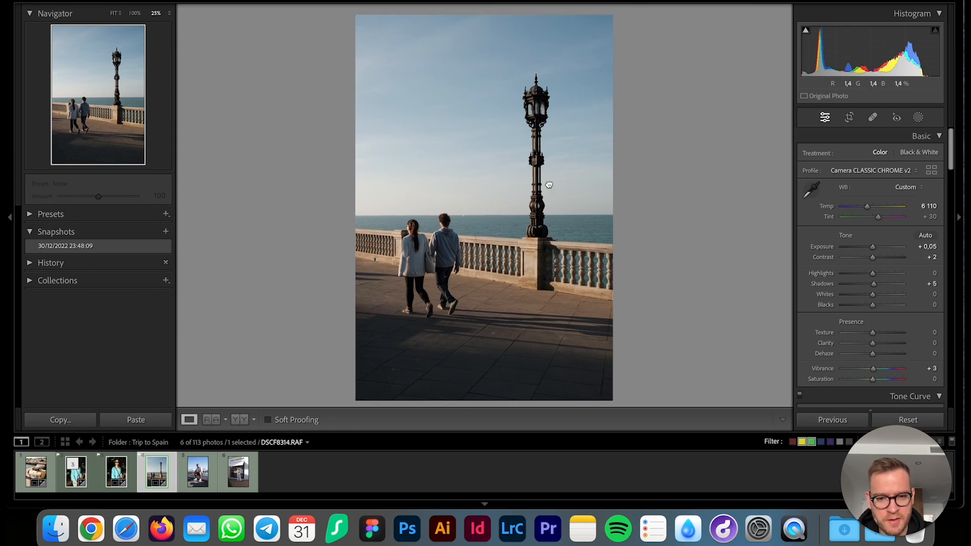
click(569, 191)
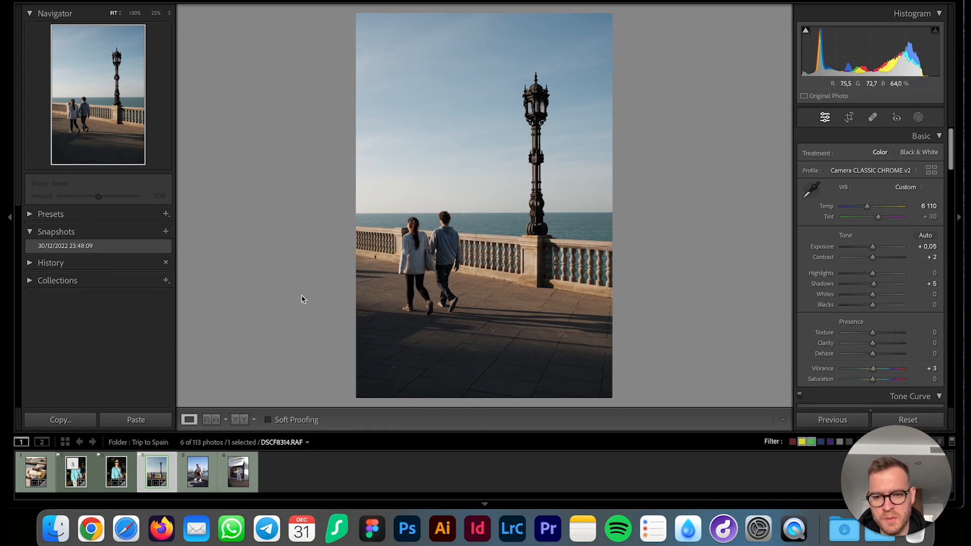
right_click(151, 476)
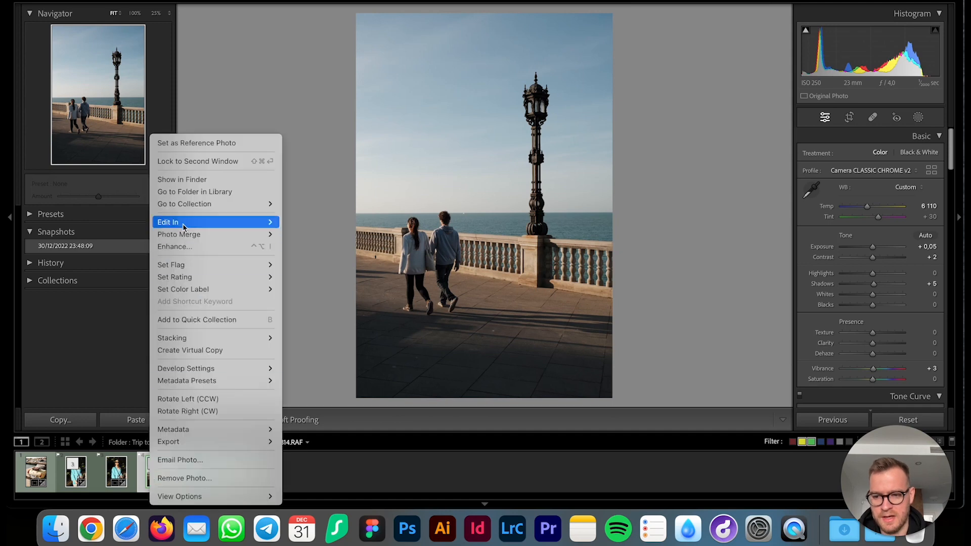
mouse_move(193, 222)
click(290, 220)
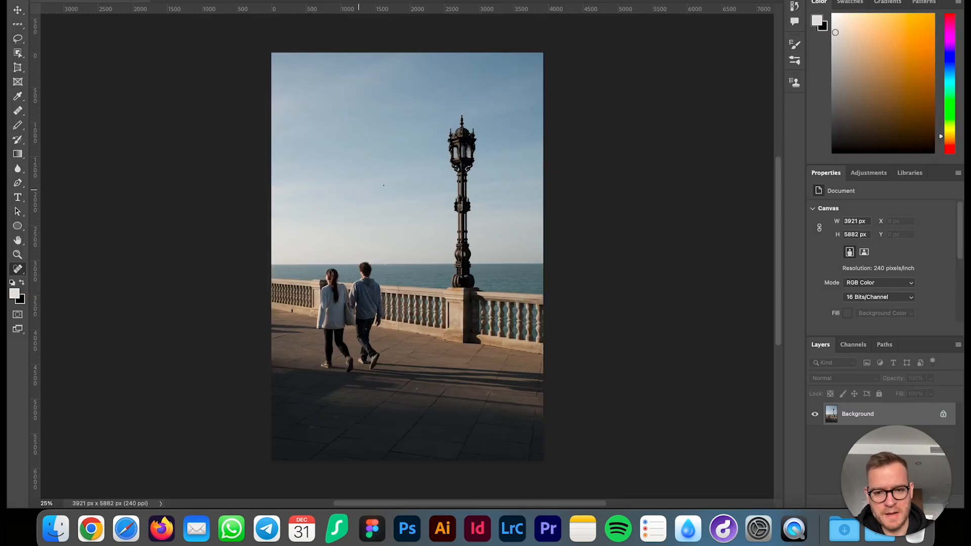
click(945, 414)
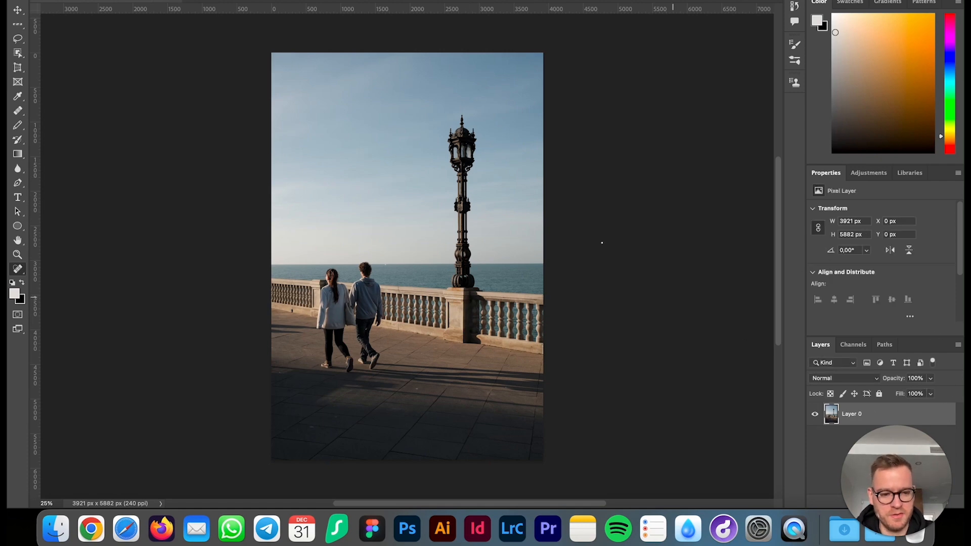
Remove the tiny white sailboat on the horizon beside the man's head with the Spot Healing Brush
key(super+plus)
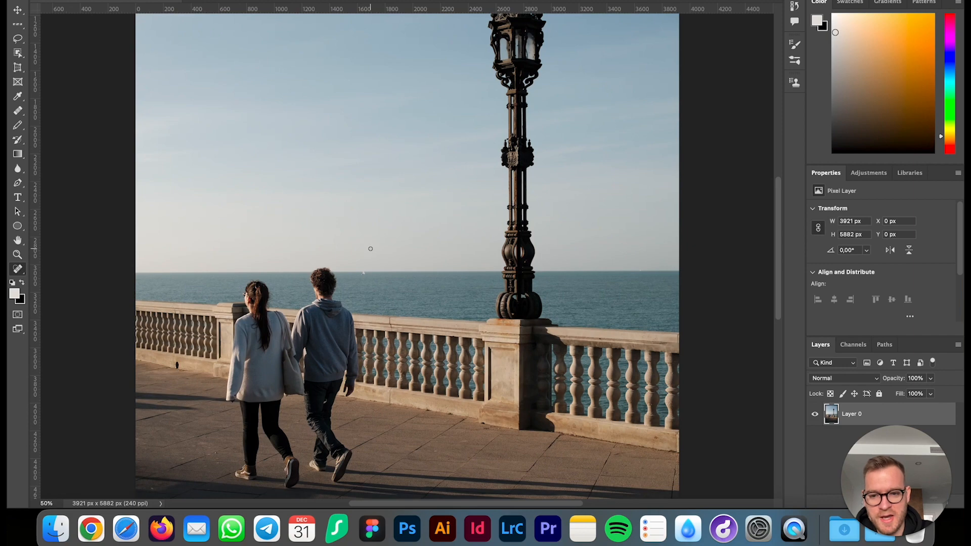
key(super+plus)
key(super+plus)
key(super+plus)
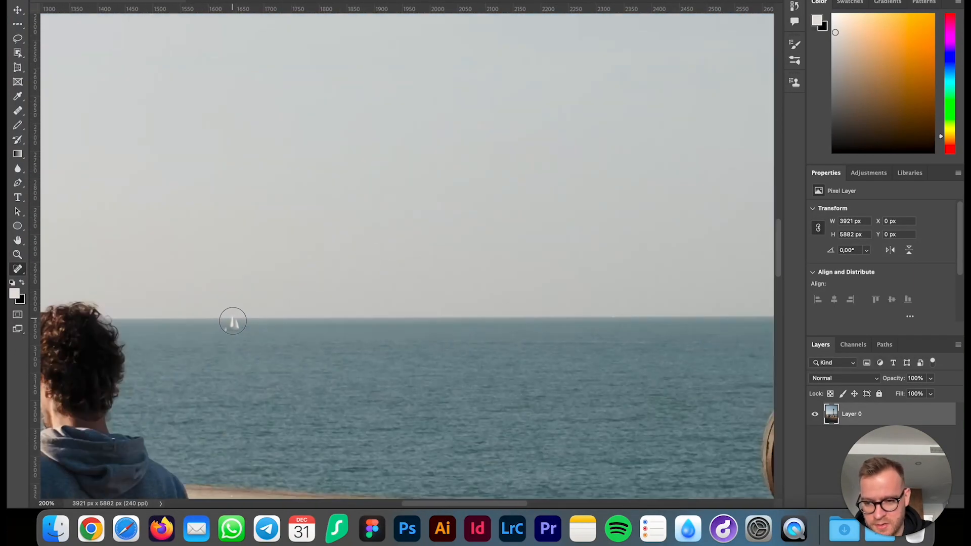
click(232, 319)
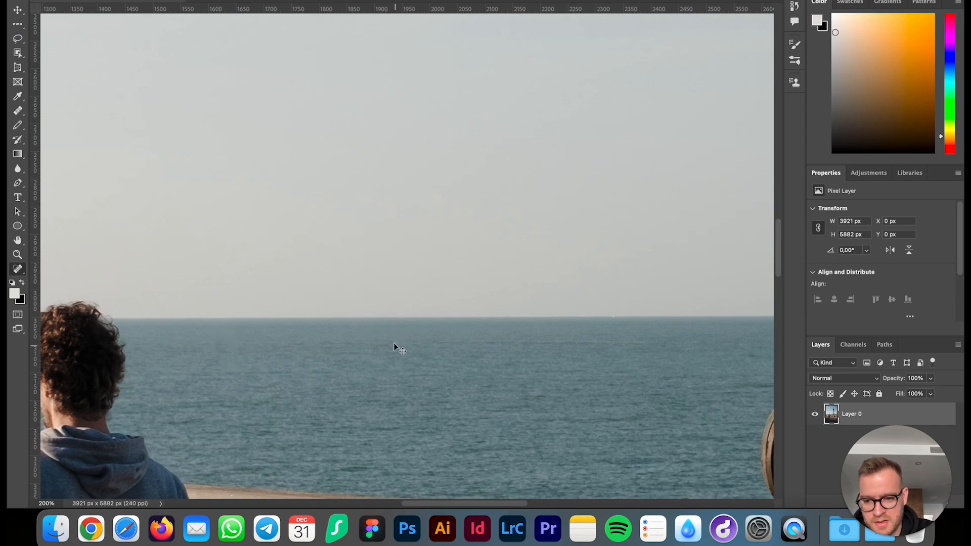
Heal away the dark drain hole in the balustrade's base behind the woman
key(super+minus)
key(super+minus)
key(super+minus)
key(super+minus)
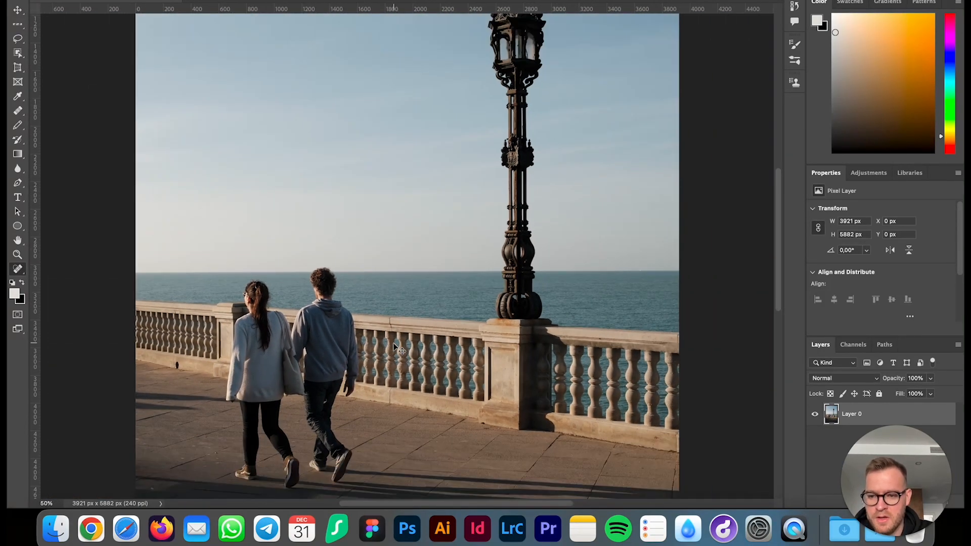
scroll(424, 254, down, 3)
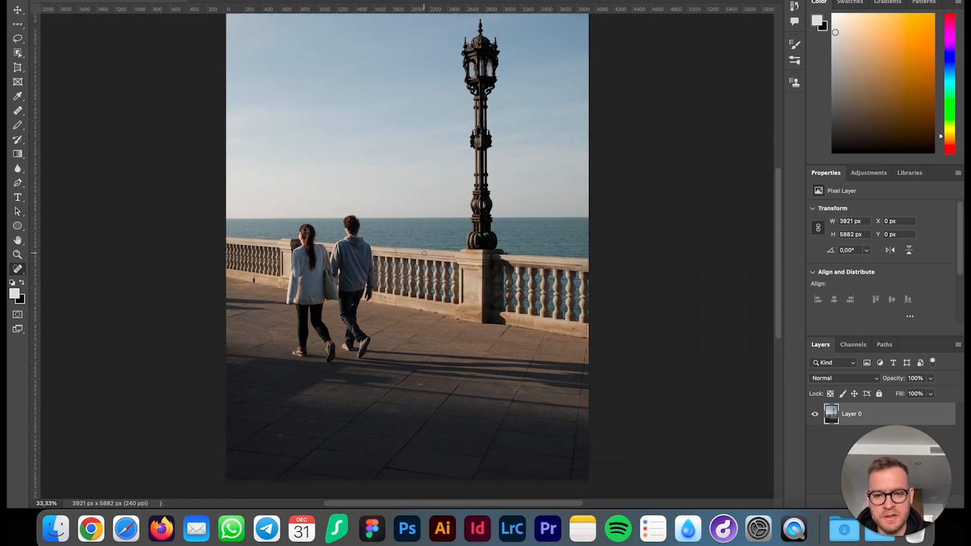
scroll(551, 221, up, 3)
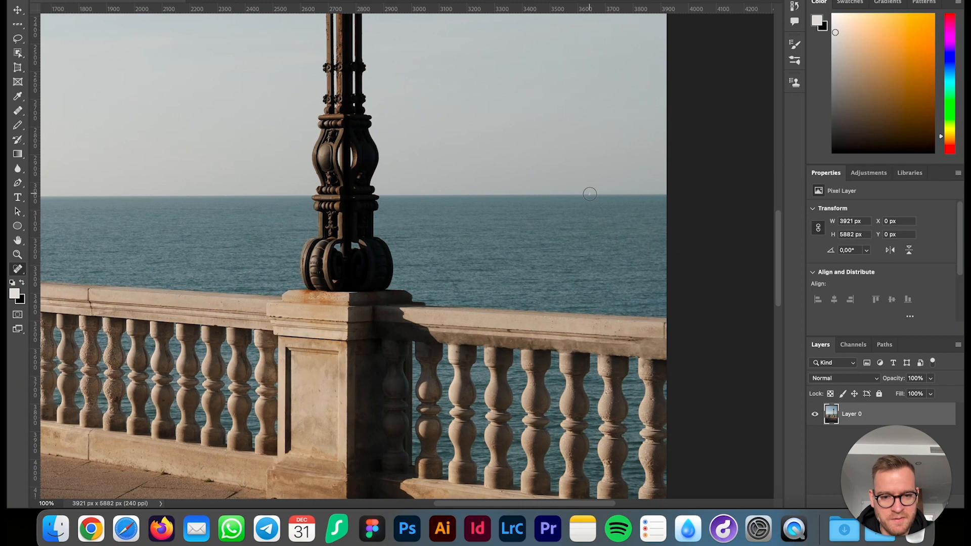
scroll(562, 280, up, 10)
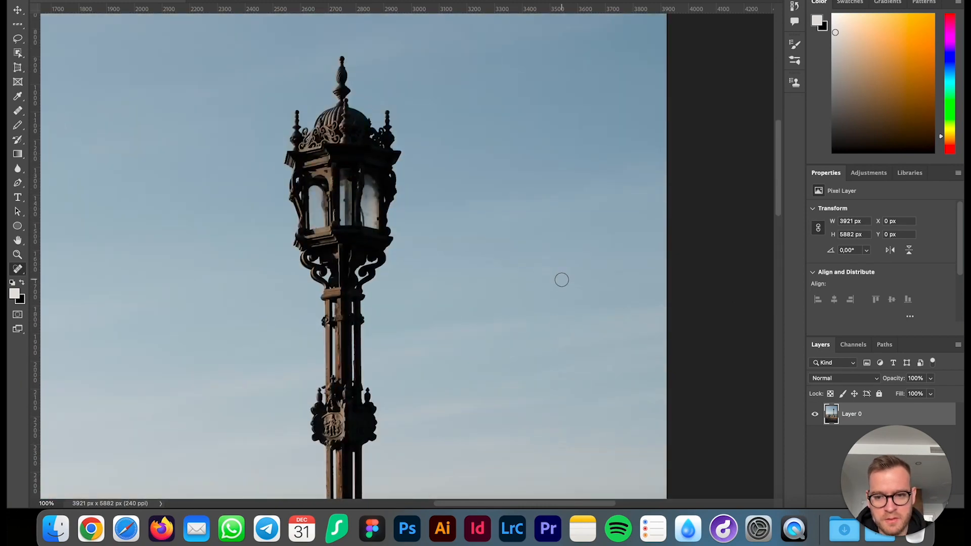
scroll(562, 279, up, 15)
scroll(563, 280, left, 10)
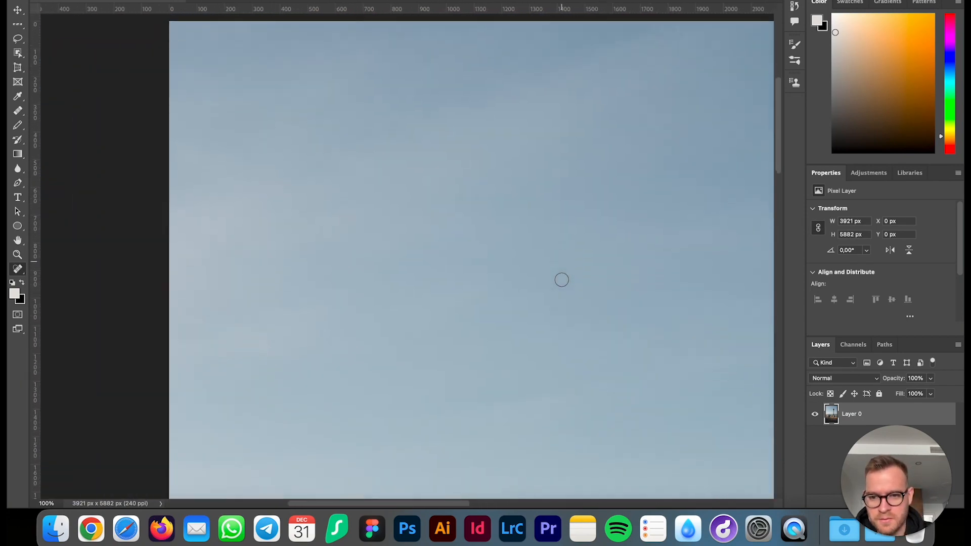
scroll(562, 280, down, 20)
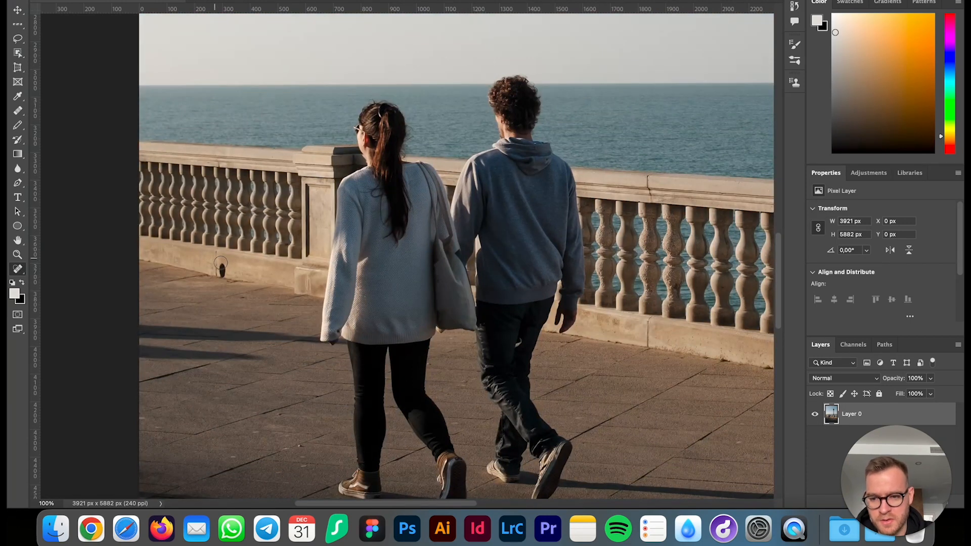
click(216, 257)
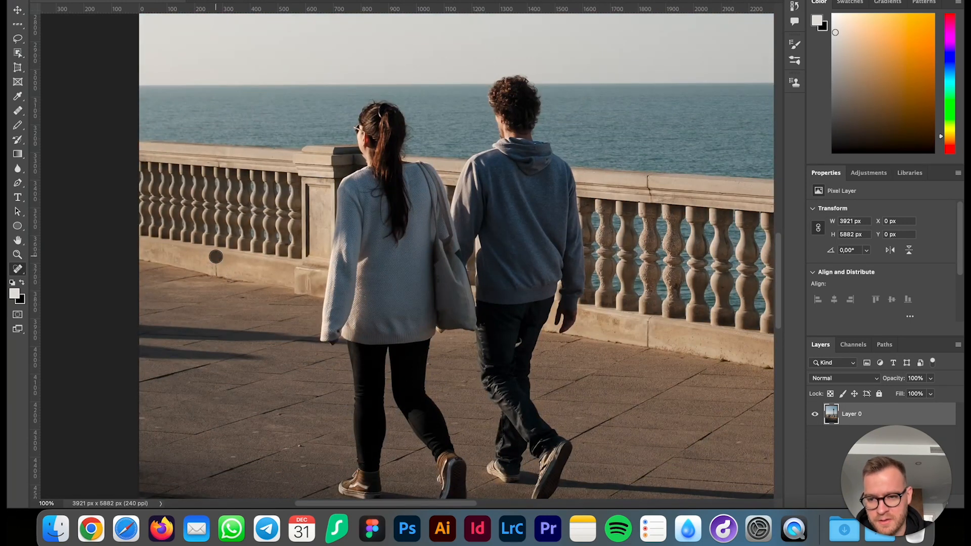
click(216, 268)
click(218, 272)
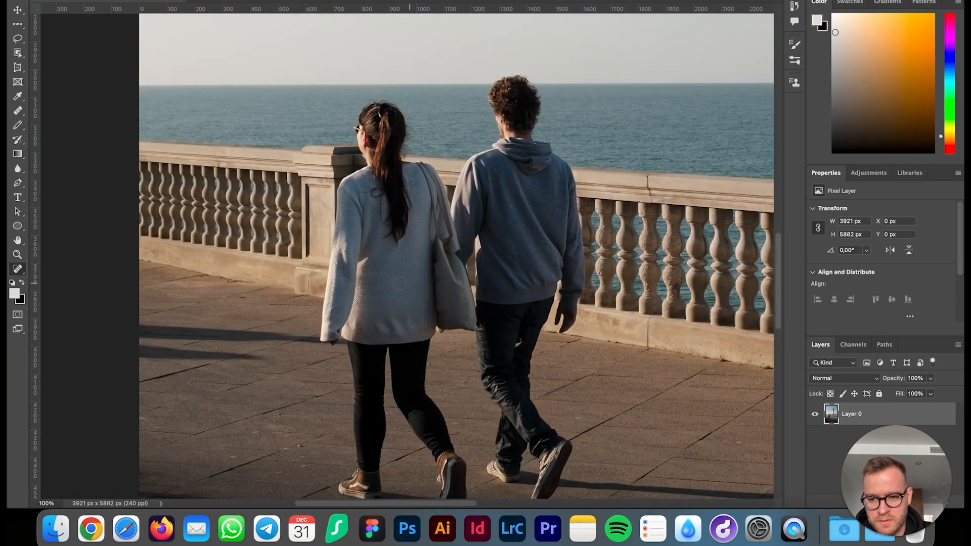
Heal the small light specks and stains on the paving beside and behind the woman's feet
scroll(399, 279, down, 3)
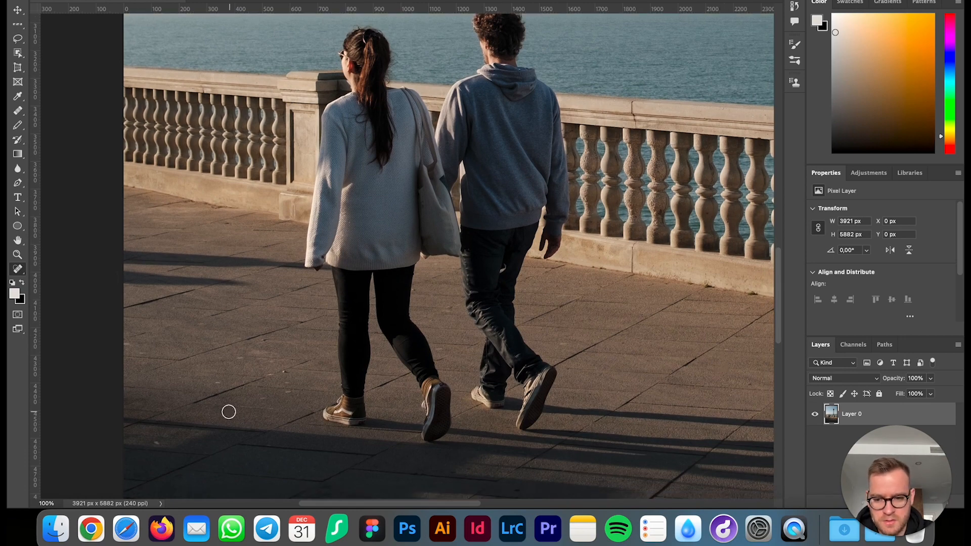
click(284, 372)
click(270, 342)
click(242, 359)
click(217, 382)
click(155, 441)
click(268, 445)
click(272, 373)
click(263, 397)
click(126, 342)
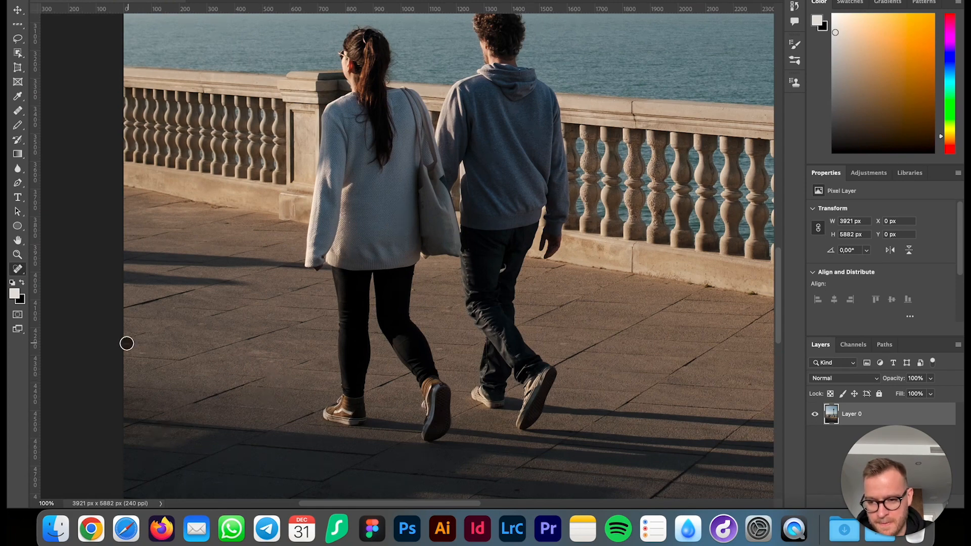
click(141, 349)
Heal the remaining blemishes on the shaded paving stones in the foreground below the couple
scroll(334, 382, down, 5)
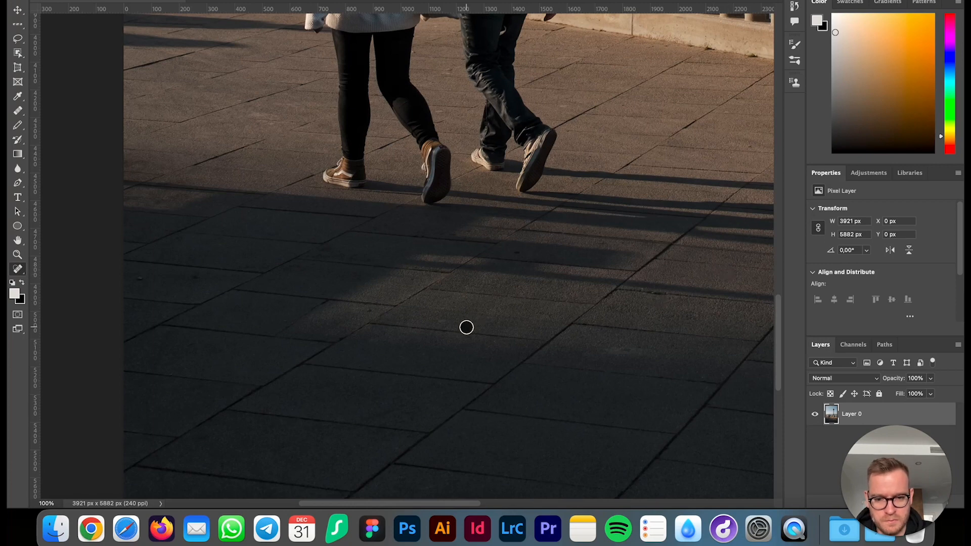
click(195, 277)
click(141, 279)
click(369, 310)
Heal the debris spots along the foot of the balustrade and at the base of the lamp post's pedestal
scroll(369, 310, down, 5)
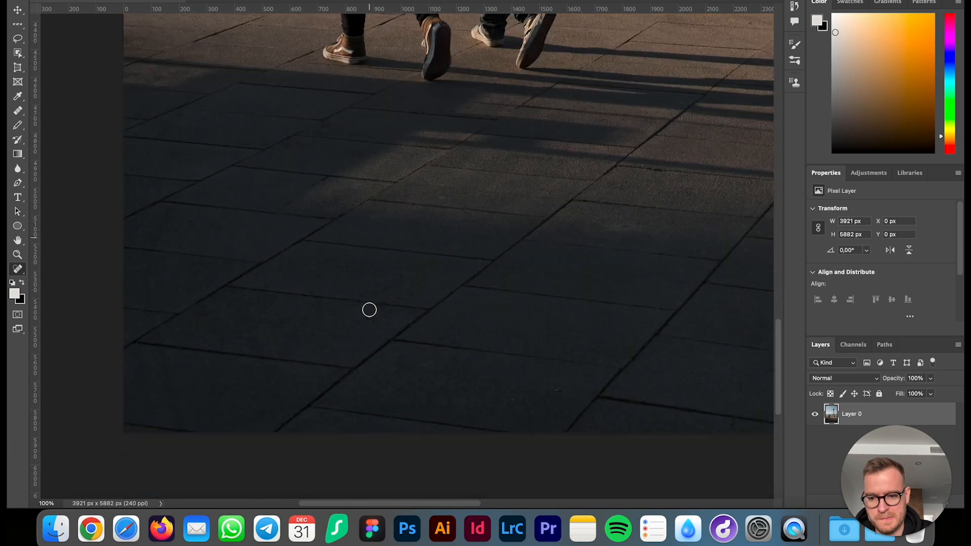
scroll(366, 312, right, 3)
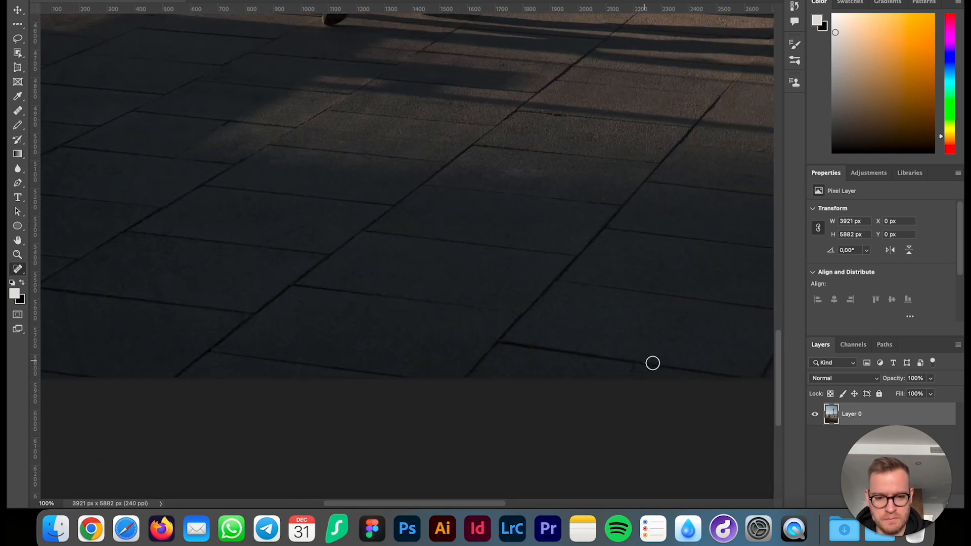
scroll(677, 337, right, 10)
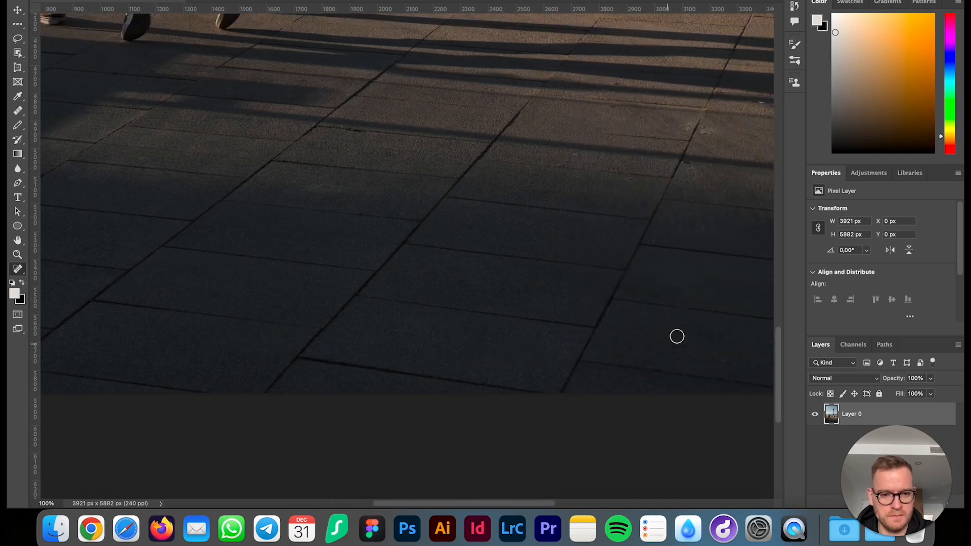
scroll(676, 336, up, 10)
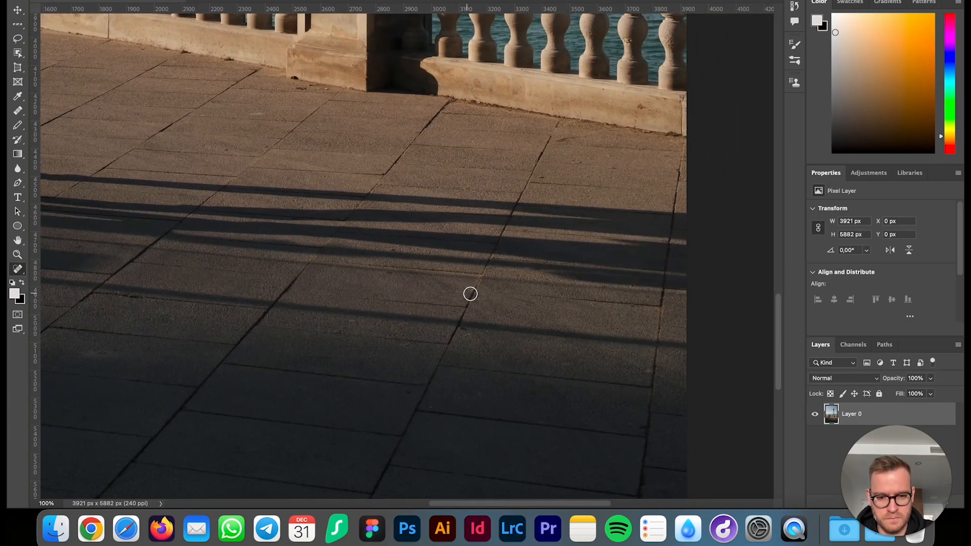
scroll(637, 166, up, 3)
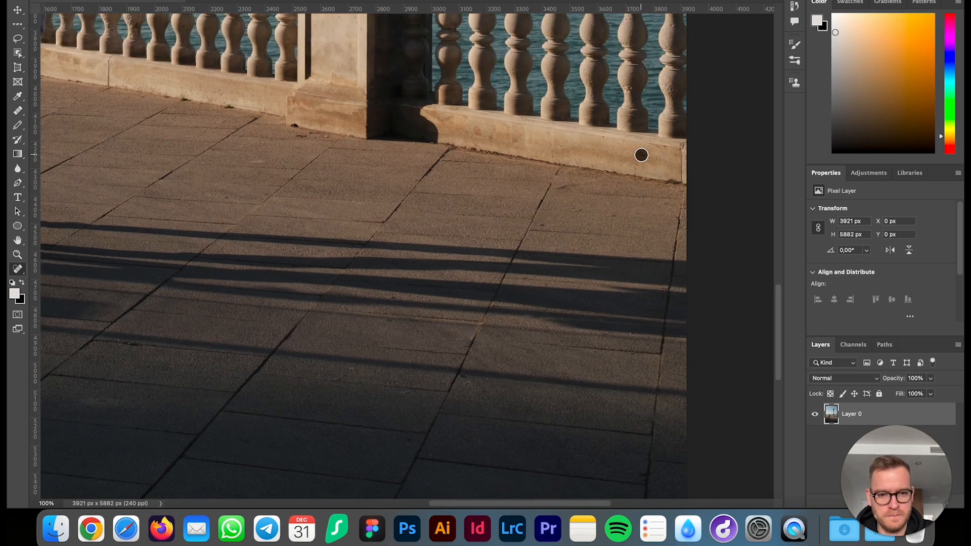
scroll(641, 155, up, 6)
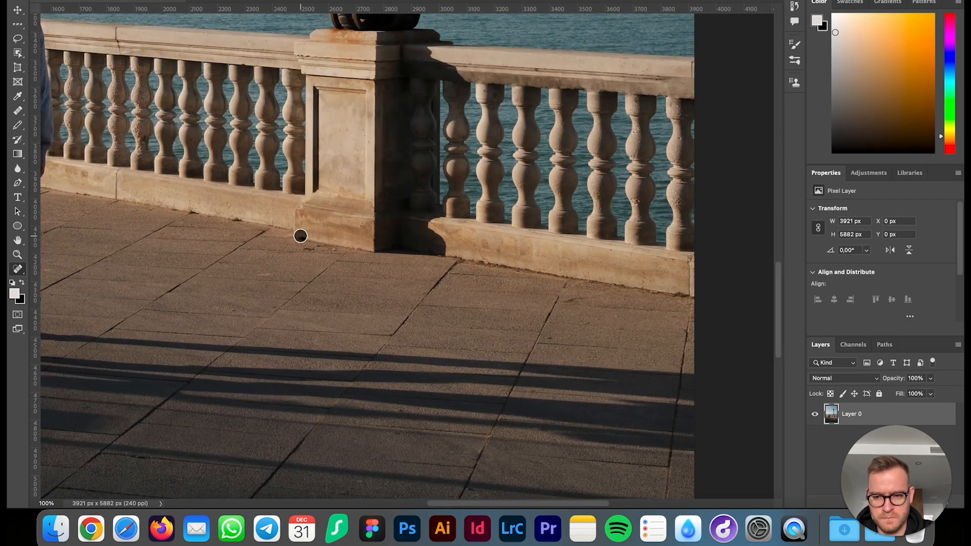
scroll(384, 236, up, 4)
scroll(385, 236, left, 5)
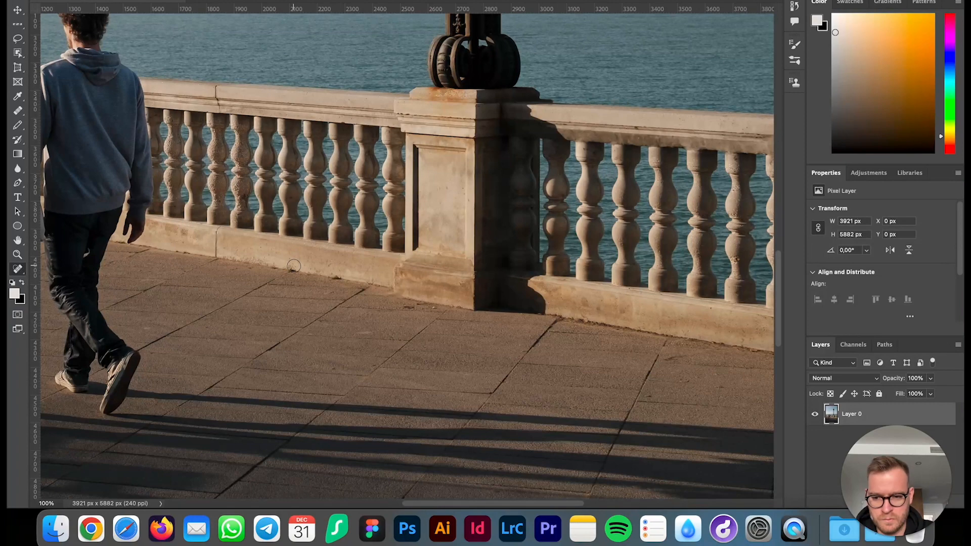
click(339, 276)
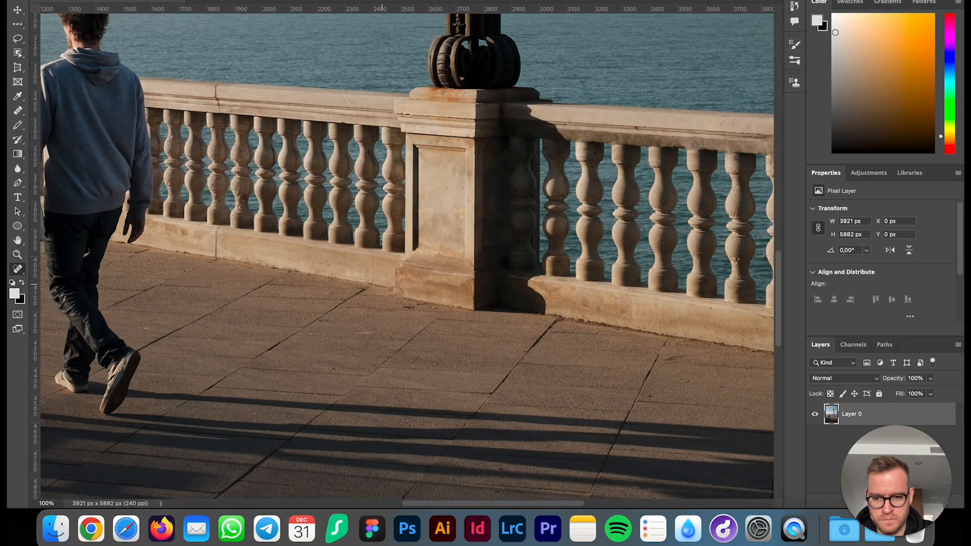
click(431, 305)
click(420, 304)
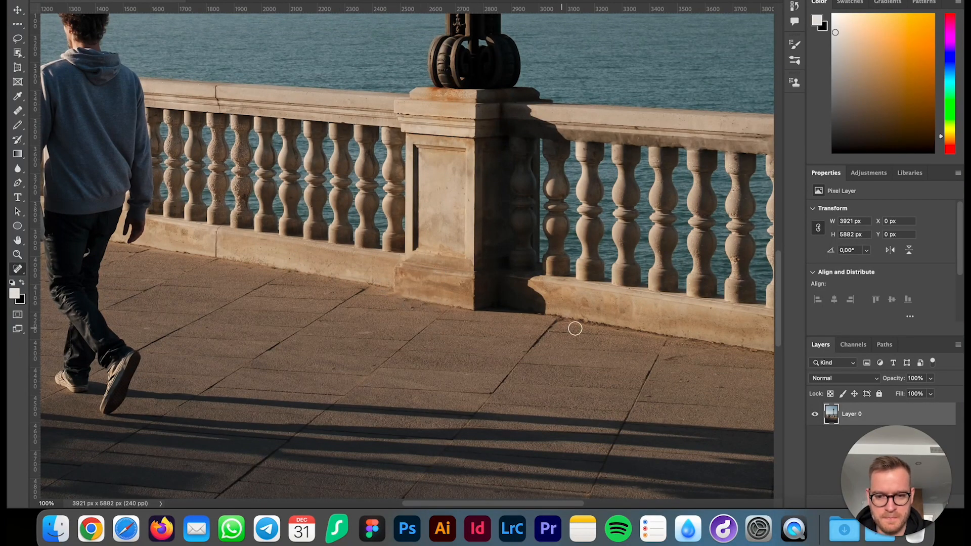
Examine the whole retouched promenade photo for remaining distractions
scroll(578, 329, up, 2)
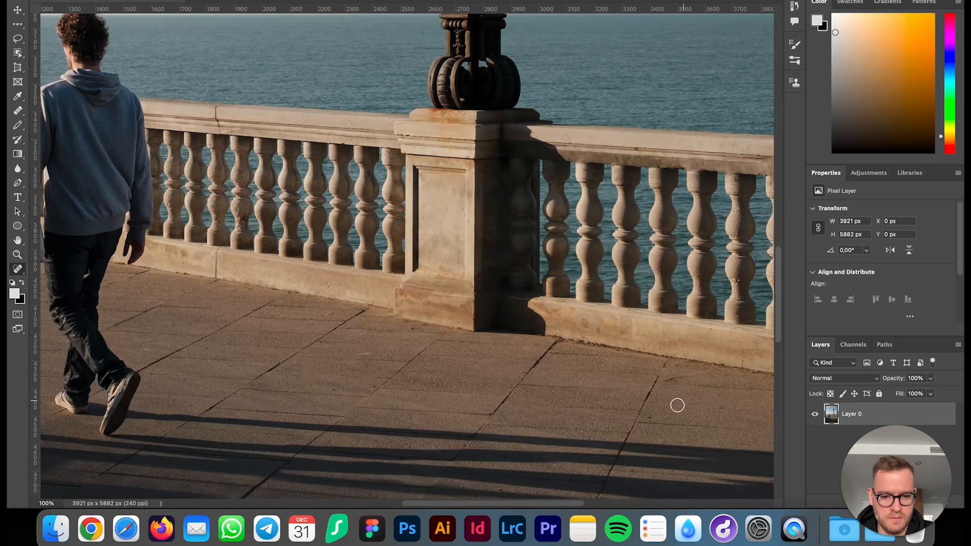
key(super+minus)
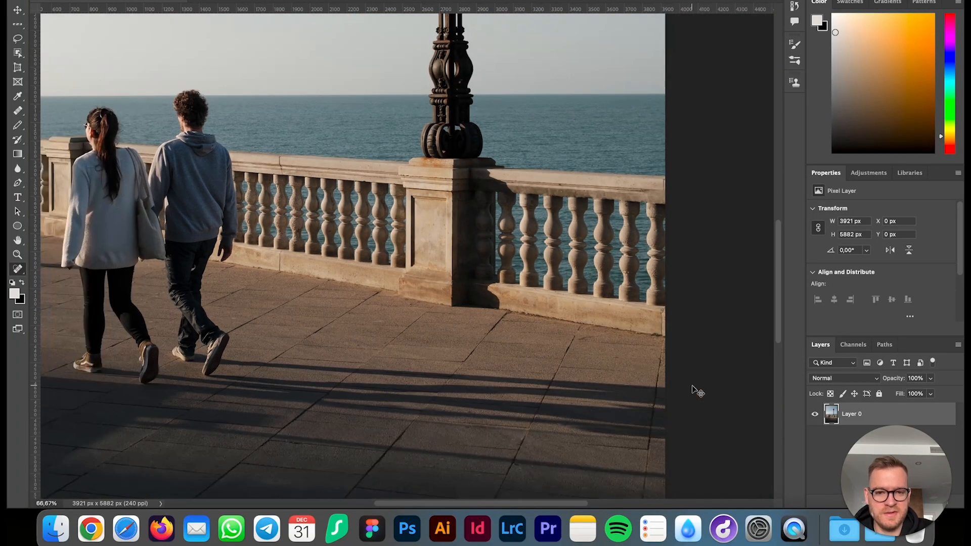
key(super+minus)
key(super+minus)
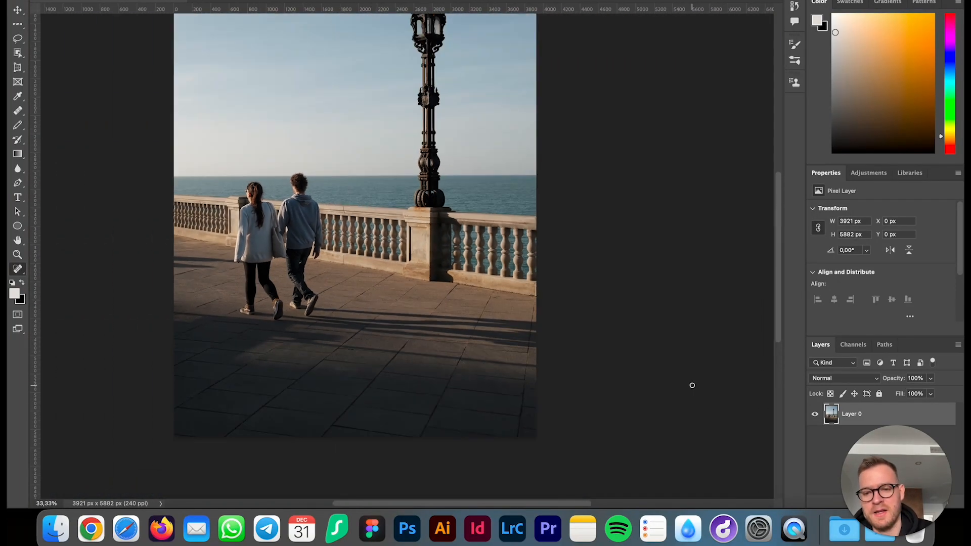
scroll(616, 283, up, 2)
scroll(616, 283, left, 1)
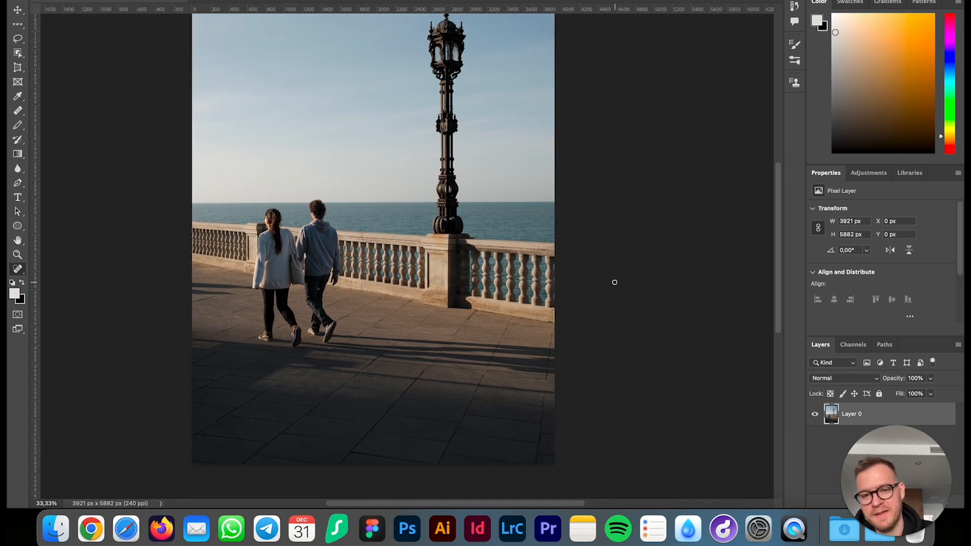
scroll(614, 283, up, 2)
scroll(615, 282, down, 1)
scroll(615, 282, left, 2)
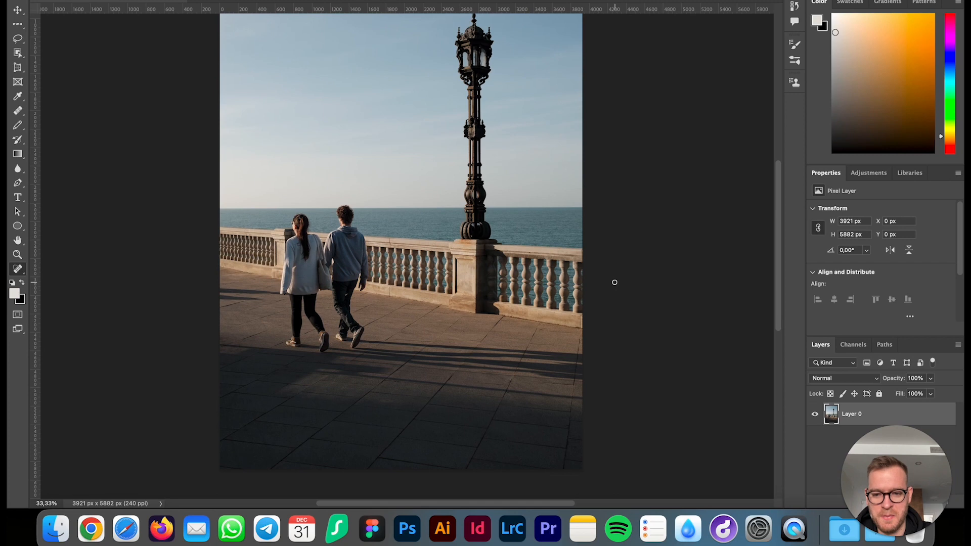
scroll(615, 282, up, 1)
scroll(615, 282, down, 2)
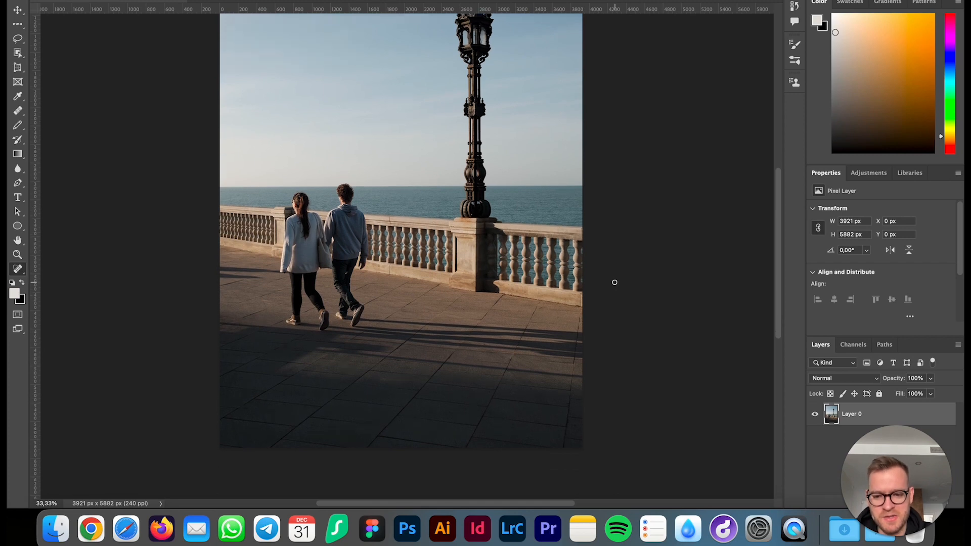
scroll(614, 282, up, 2)
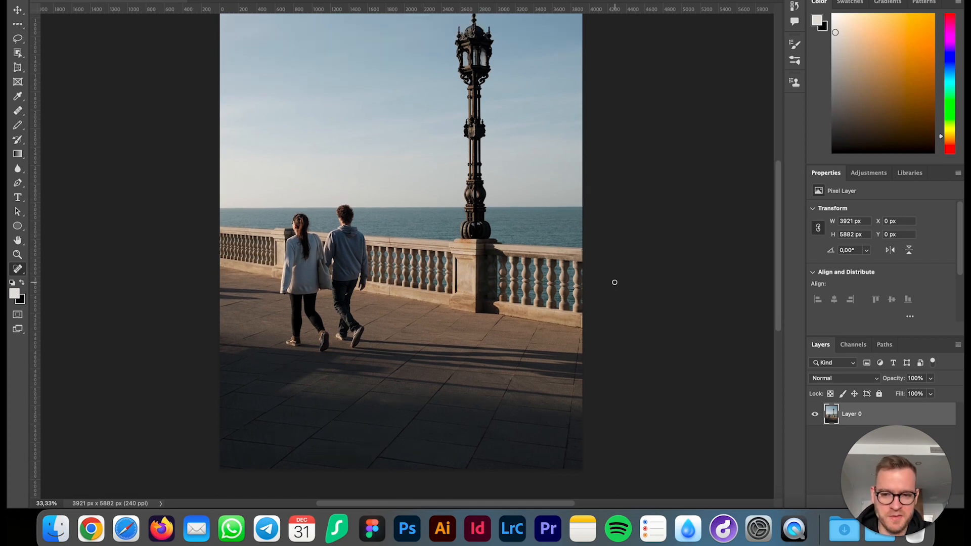
scroll(614, 282, up, 4)
scroll(614, 283, down, 2)
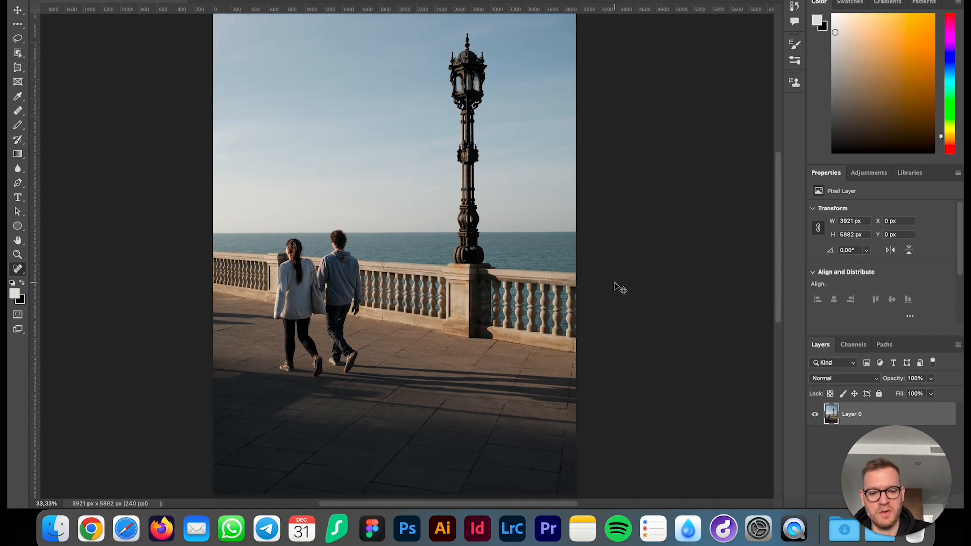
key(super+minus)
Save the retouched photo and switch to Lightroom Classic to show the original DSCF8314.RAF
key(super+s)
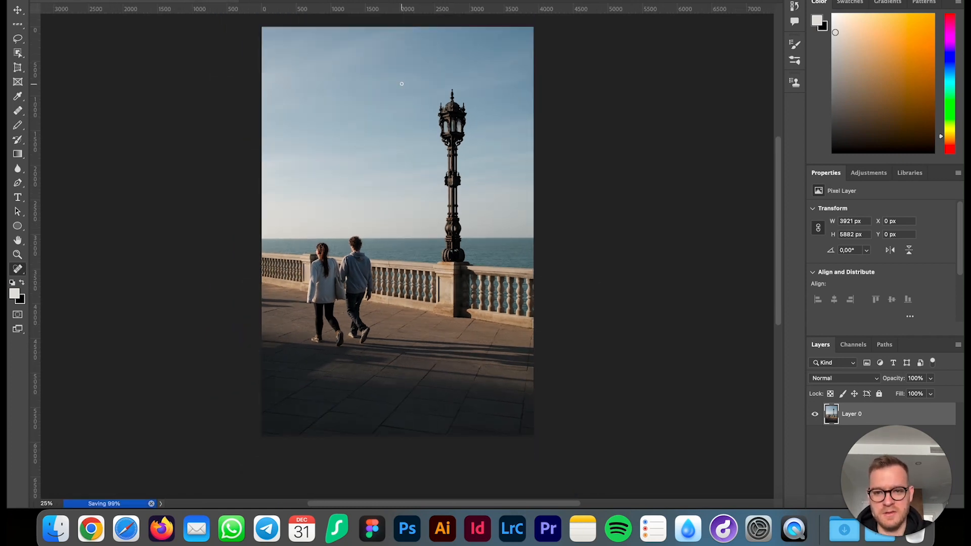
scroll(212, 105, left, 3)
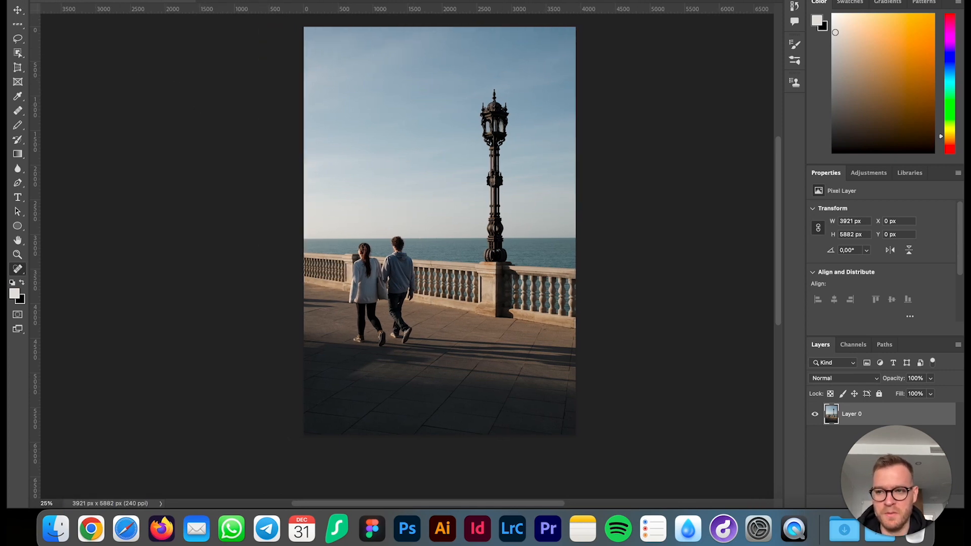
key(super+Tab)
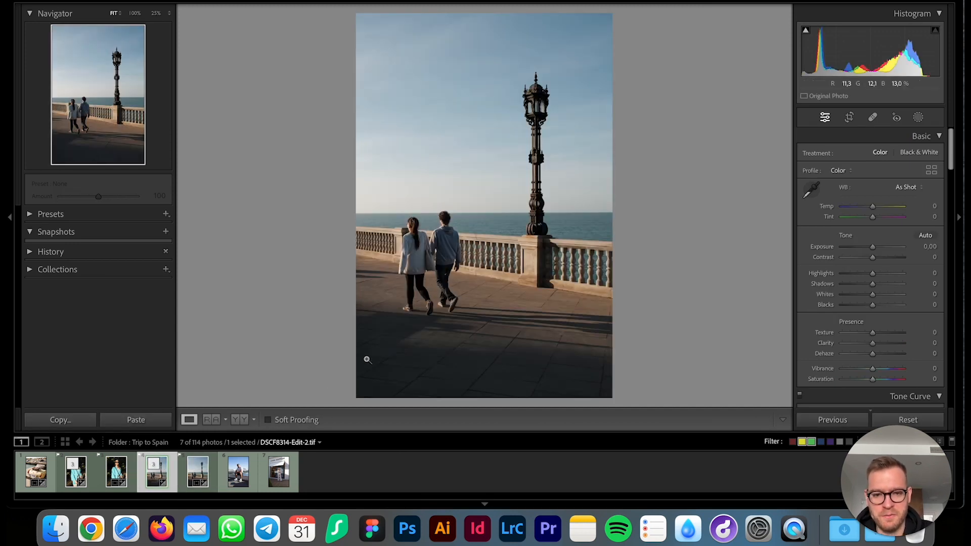
key(Right)
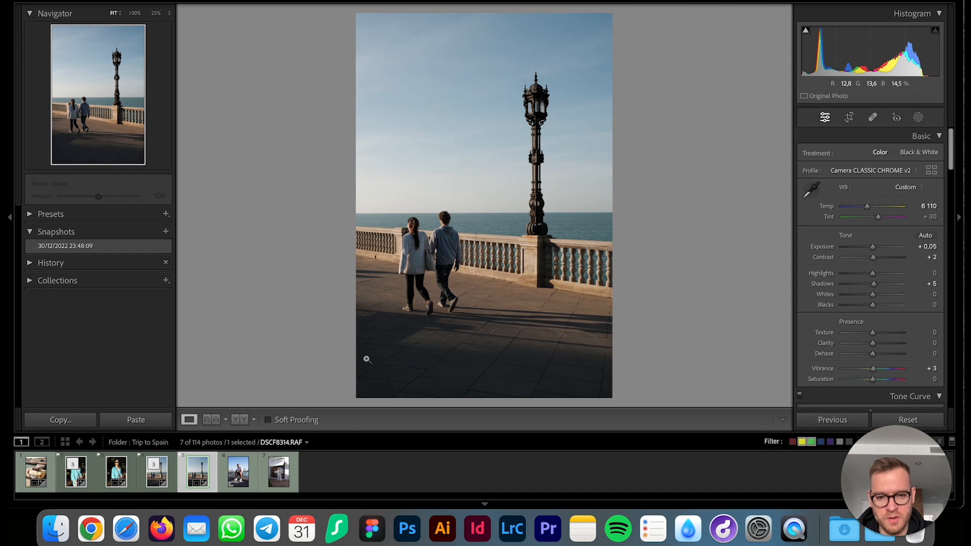
Compare the original DSCF8314.RAF before and after editing, check the retouched DSCF8314-Edit-2.tif, and return to the single-photo view
click(211, 420)
click(211, 420)
click(211, 420)
click(237, 420)
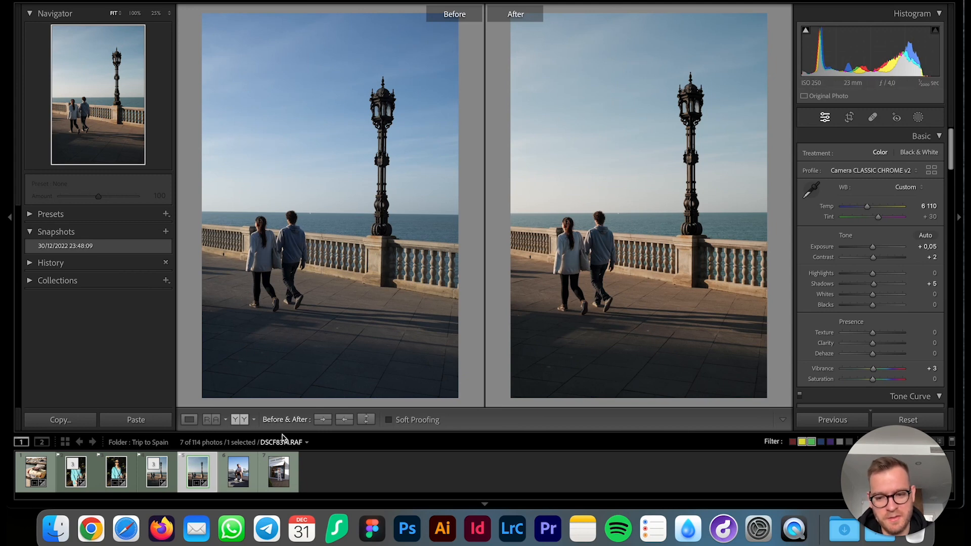
click(156, 473)
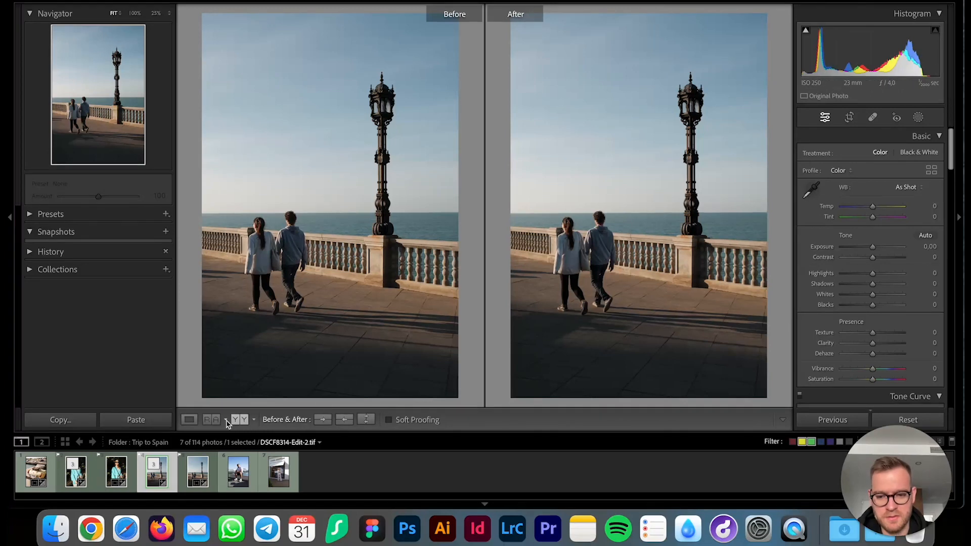
click(190, 421)
click(362, 468)
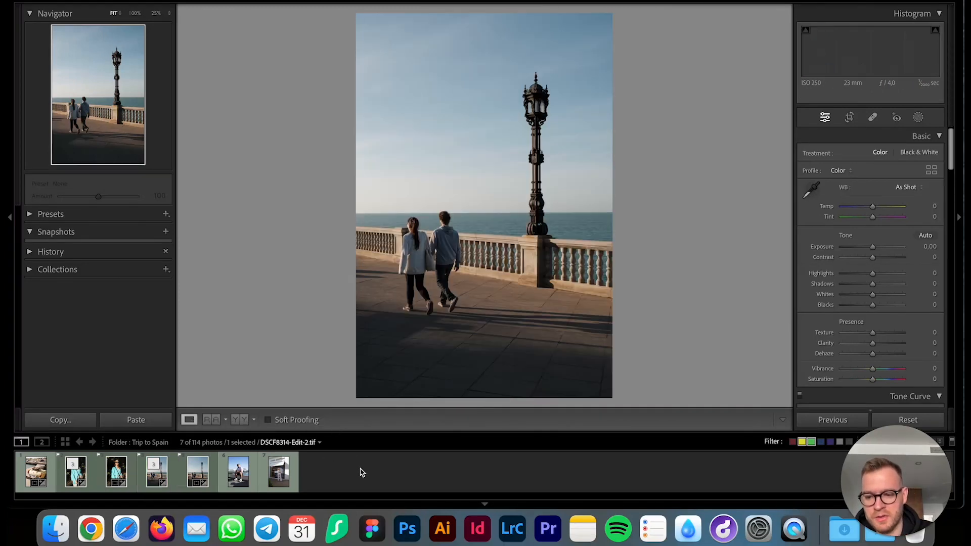
Open DSCF8437.RAF, the portrait of the man at the marina, and apply the Camera CLASSIC CHROME v2 profile
click(238, 472)
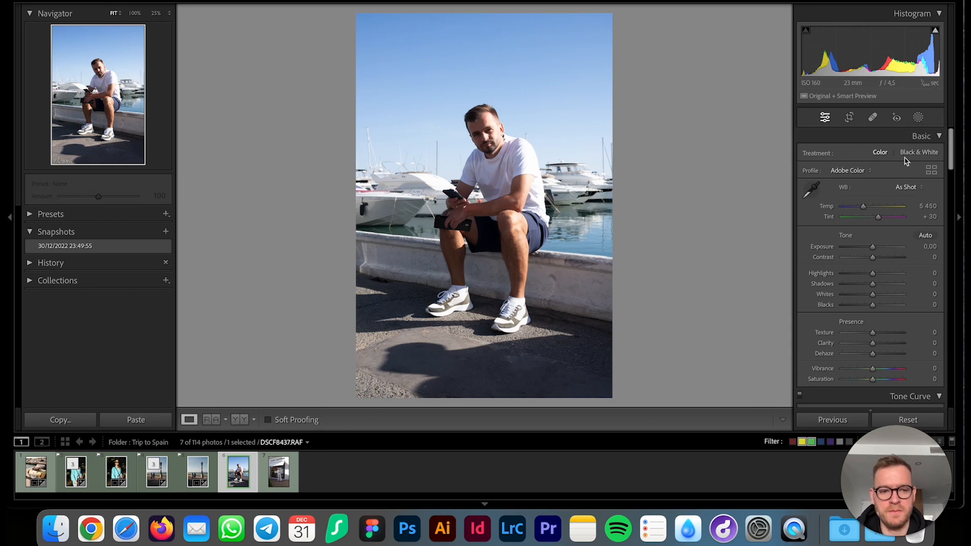
click(860, 171)
click(860, 257)
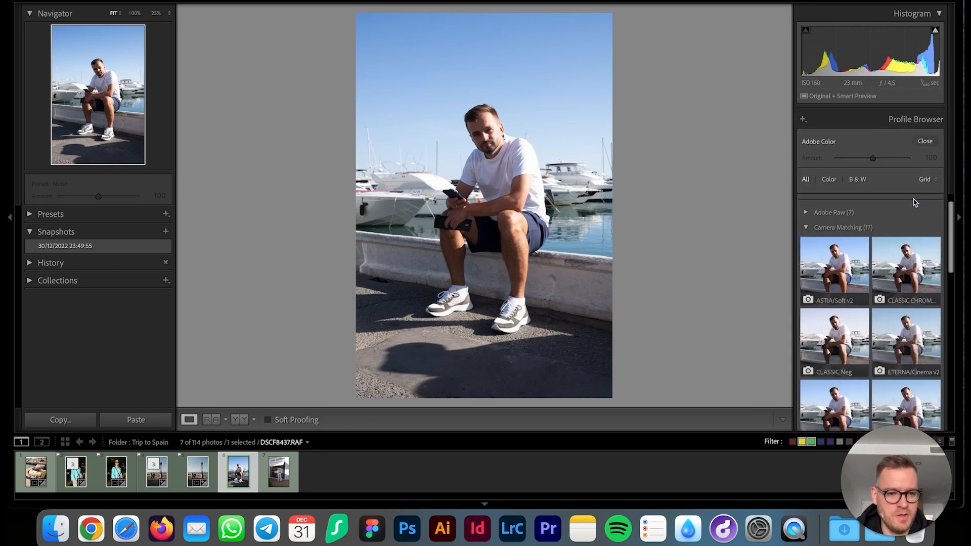
click(914, 258)
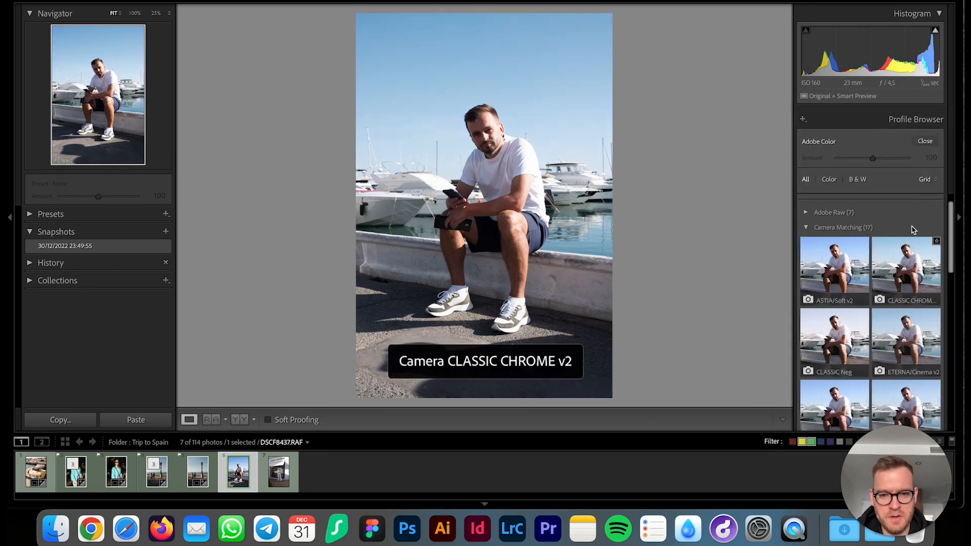
click(911, 262)
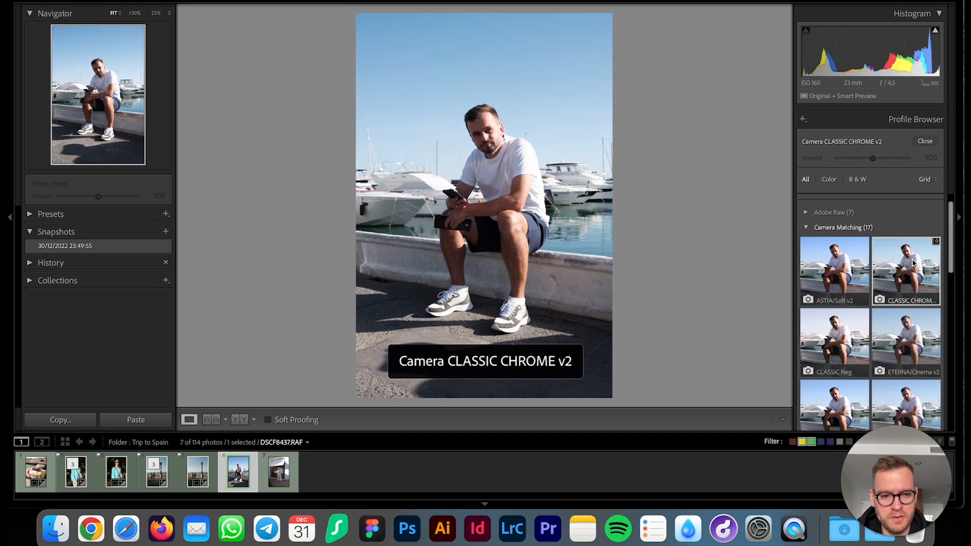
click(925, 142)
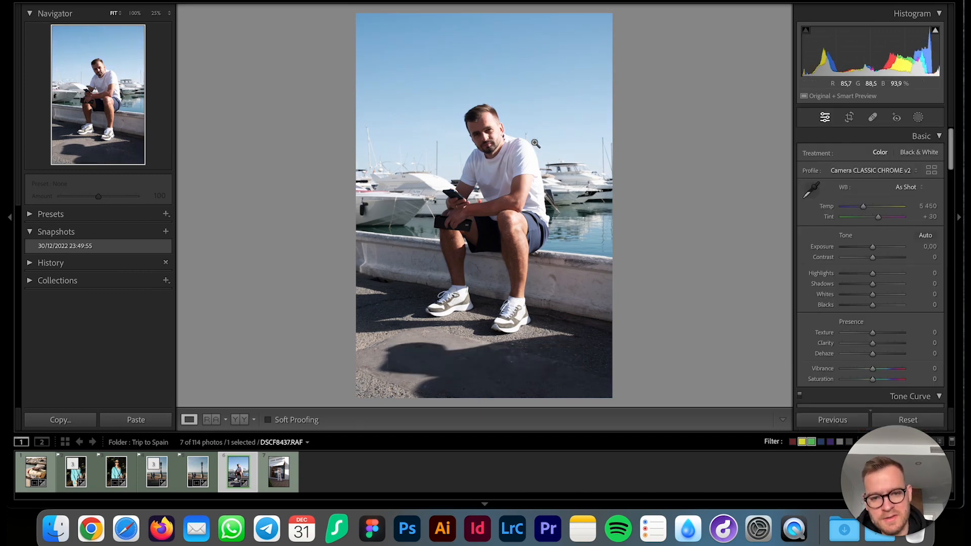
Inspect the man's face and white shirt up close and set the photo's highlights to -21
click(510, 133)
click(509, 132)
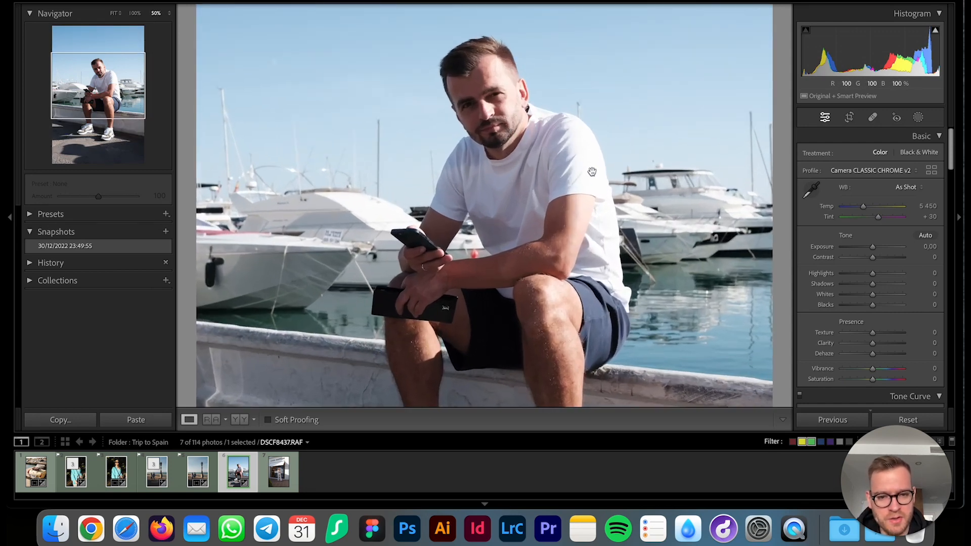
key(super+minus)
key(super+minus)
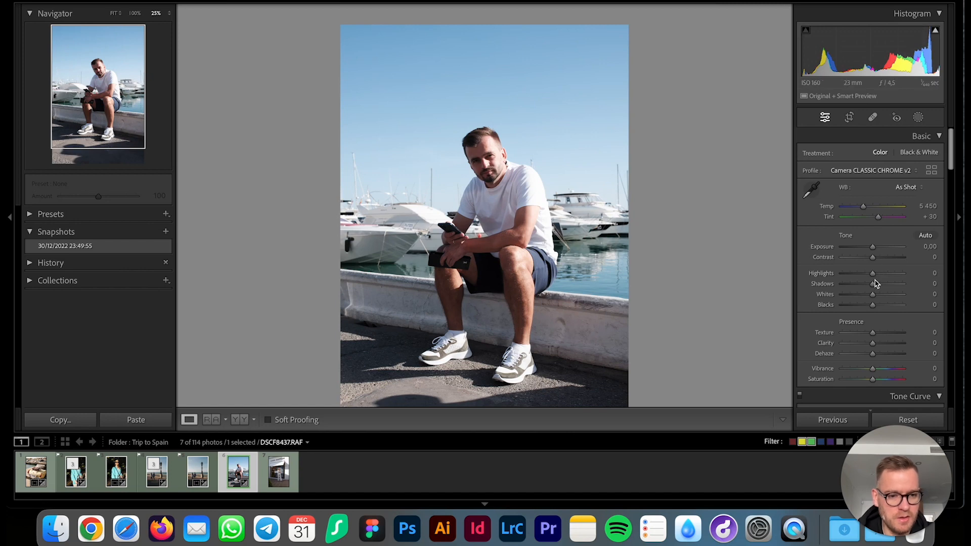
drag(873, 276, 869, 282)
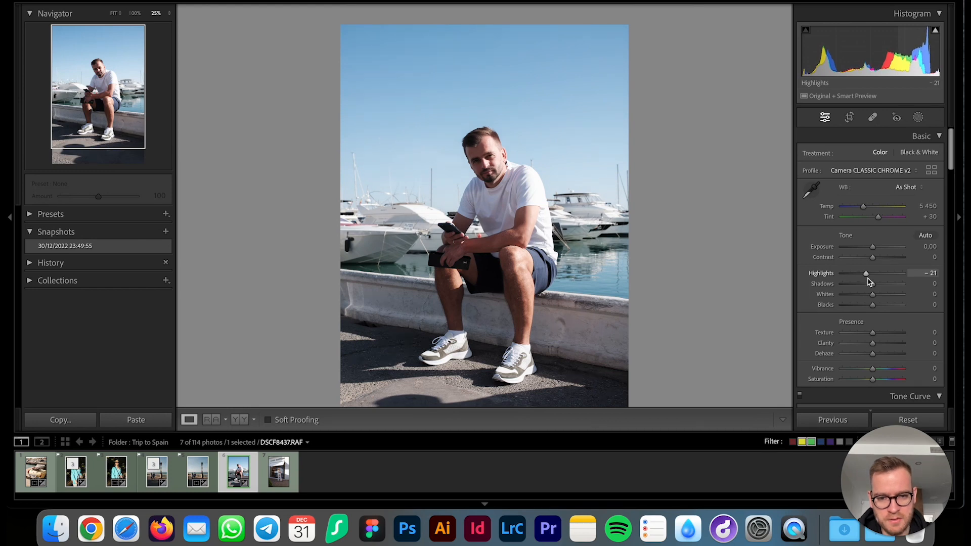
scroll(810, 228, down, 2)
key(z)
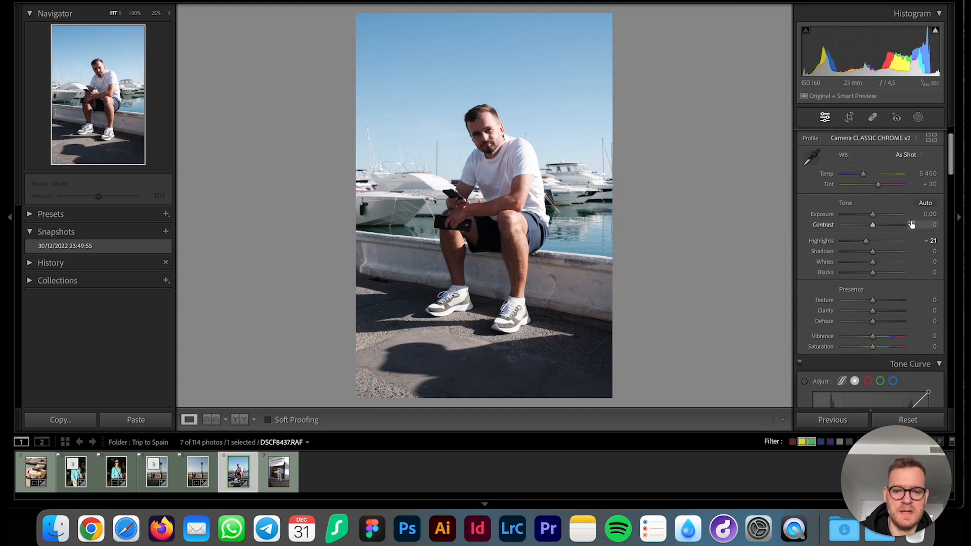
Straighten the marina portrait's perspective with the Vertical Upright correction
scroll(911, 223, down, 10)
scroll(911, 224, down, 20)
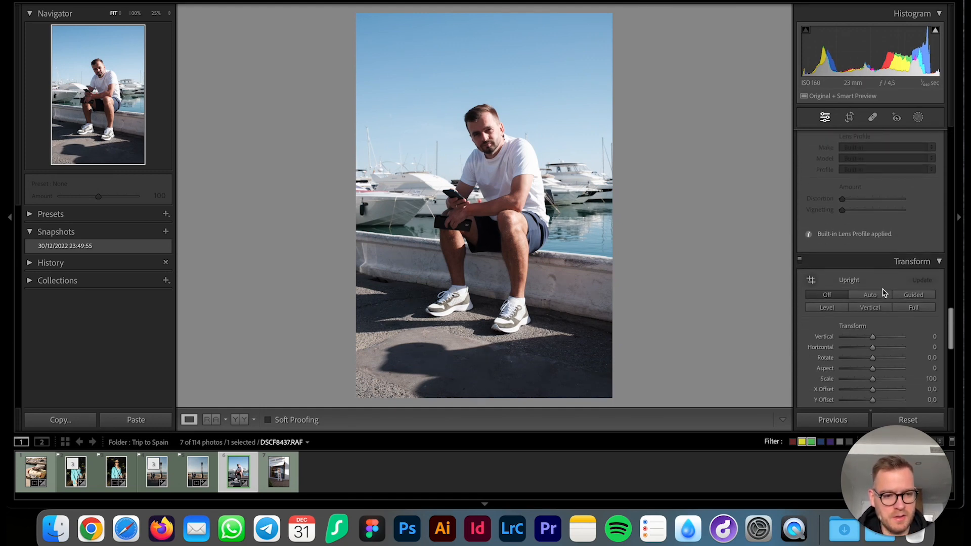
click(876, 308)
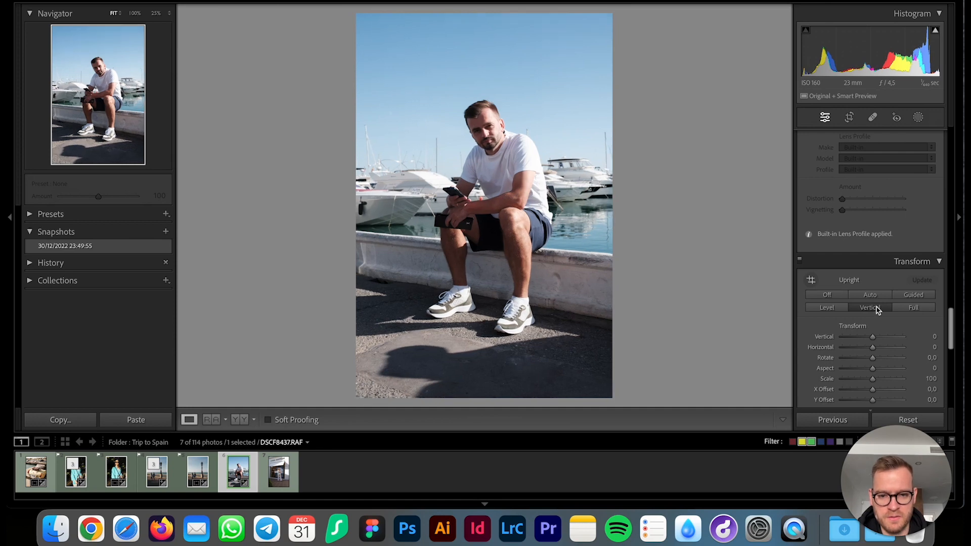
Add shadow, midtone and highlight points to the tone curve and lift the shadows and midtones slightly, with midtone input 128 at output 129
scroll(891, 238, up, 8)
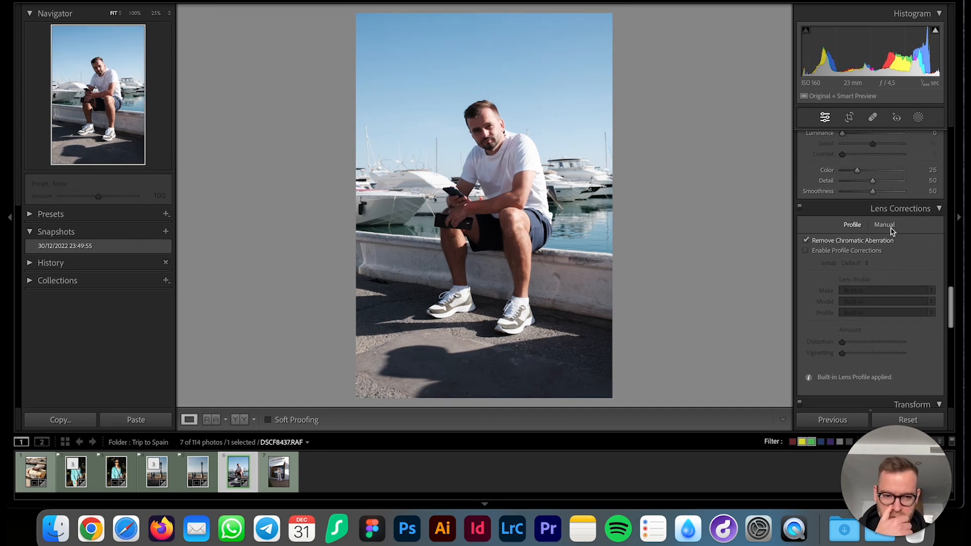
scroll(891, 230, up, 8)
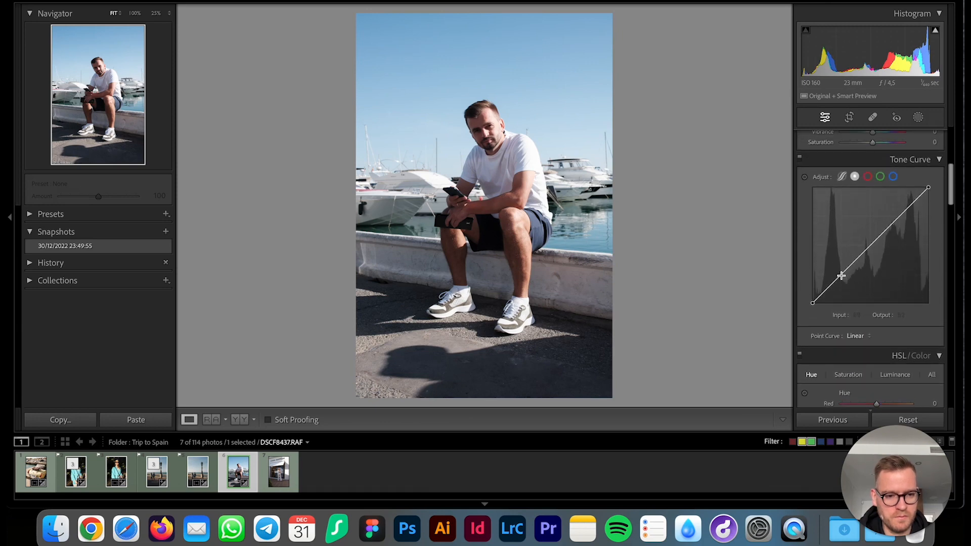
click(871, 245)
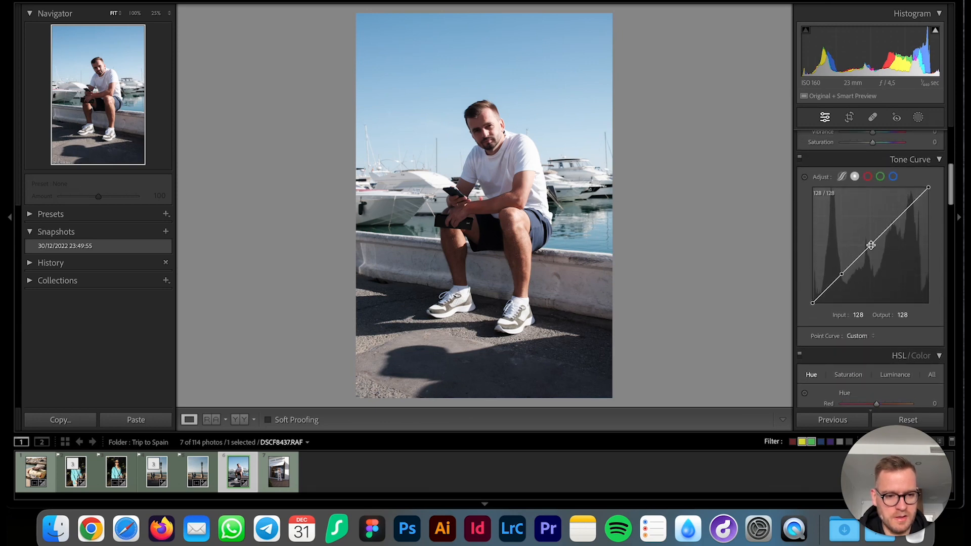
click(901, 217)
click(841, 275)
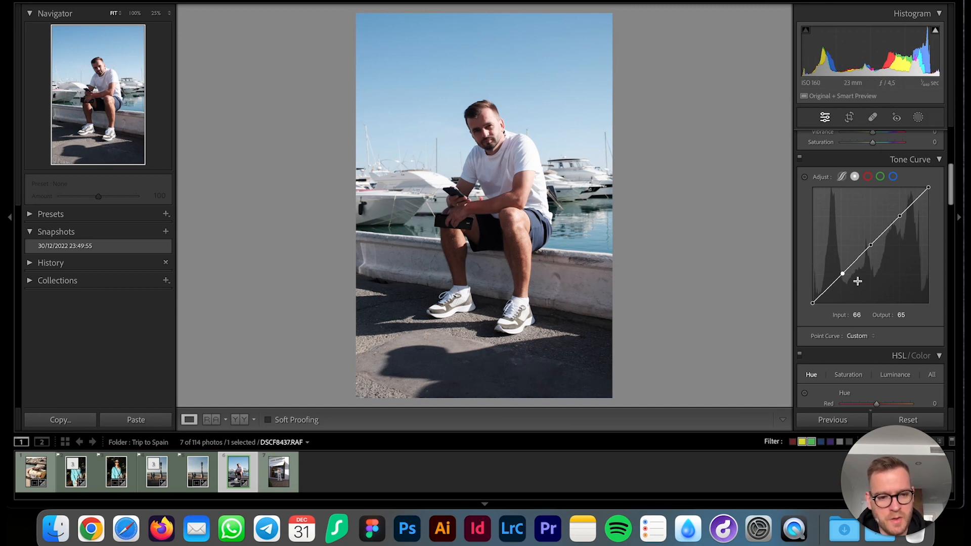
drag(844, 277, 871, 246)
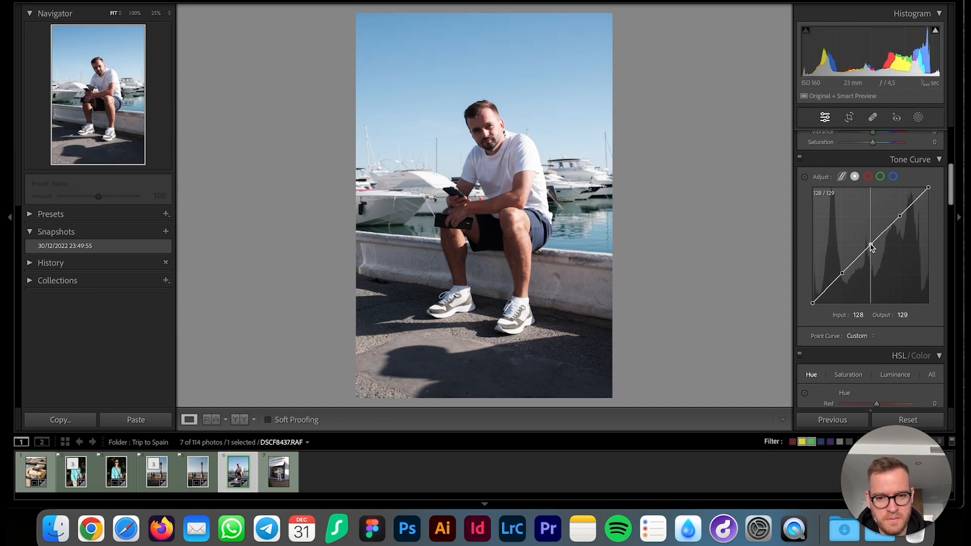
Warm the white balance of the marina portrait by setting the temperature to 6233
scroll(870, 244, up, 8)
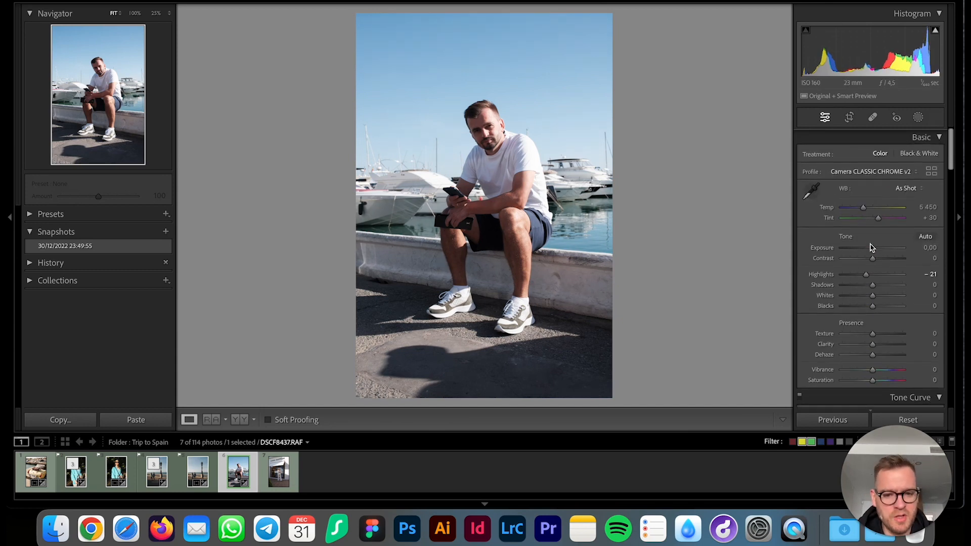
scroll(872, 247, down, 5)
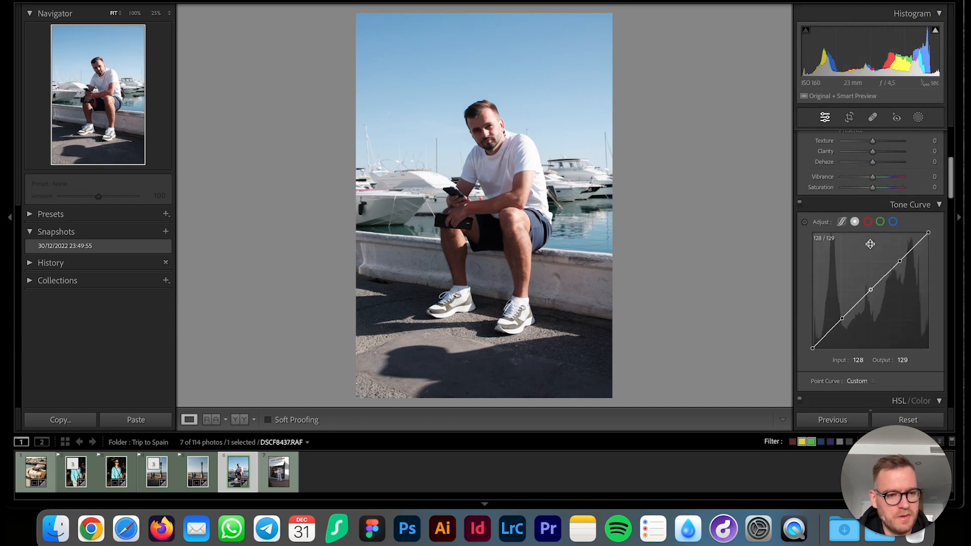
scroll(872, 240, up, 3)
scroll(870, 233, up, 3)
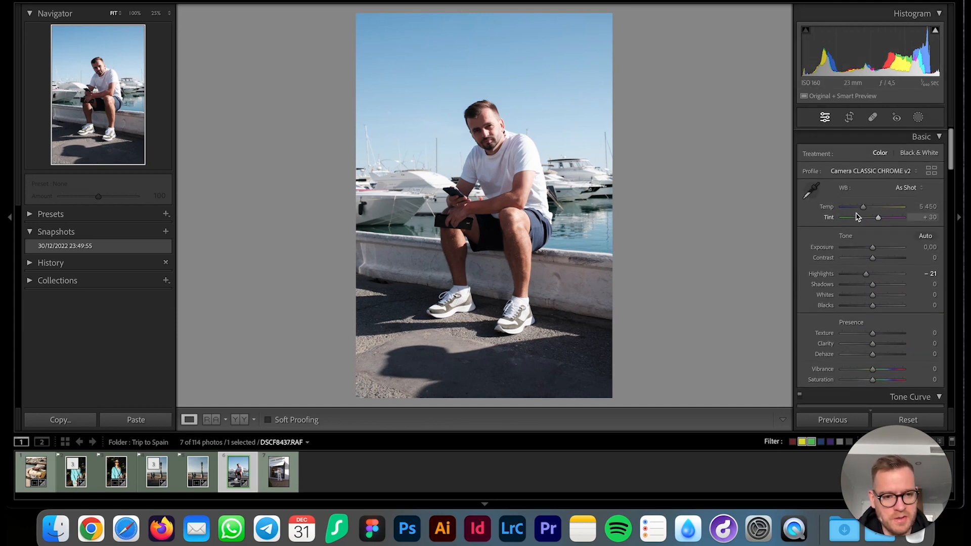
drag(864, 209, 869, 210)
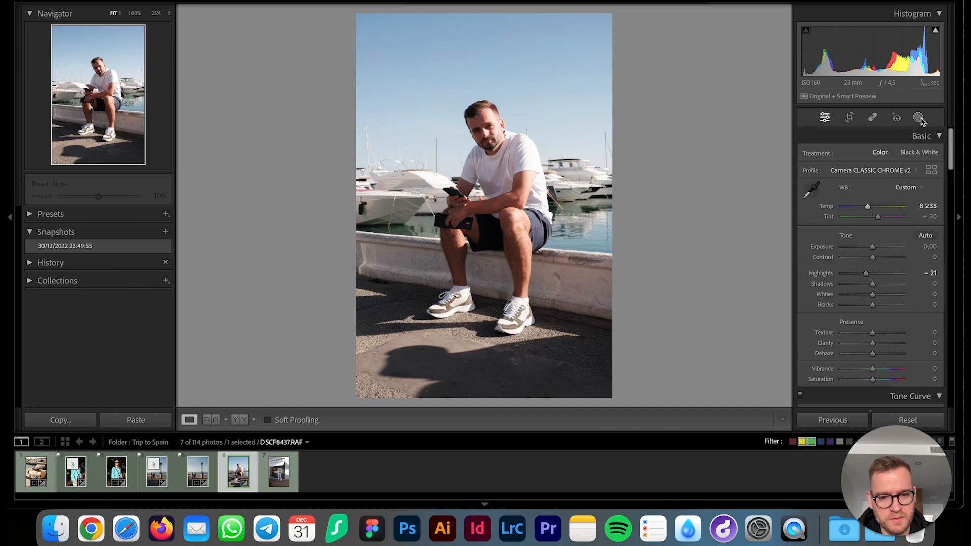
Shift the blue hue of the marina portrait slightly towards aqua, to about -5
scroll(832, 238, down, 2)
scroll(831, 238, down, 10)
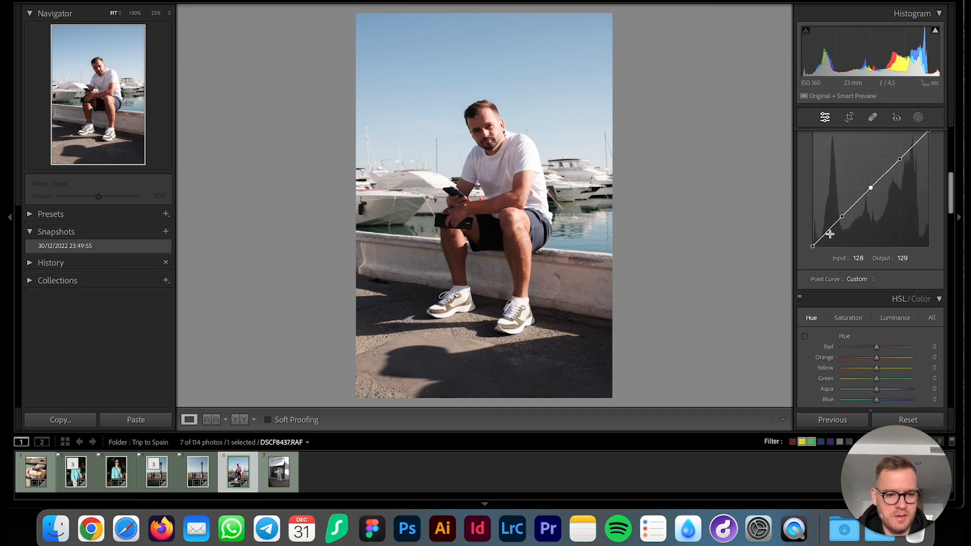
scroll(831, 238, down, 1)
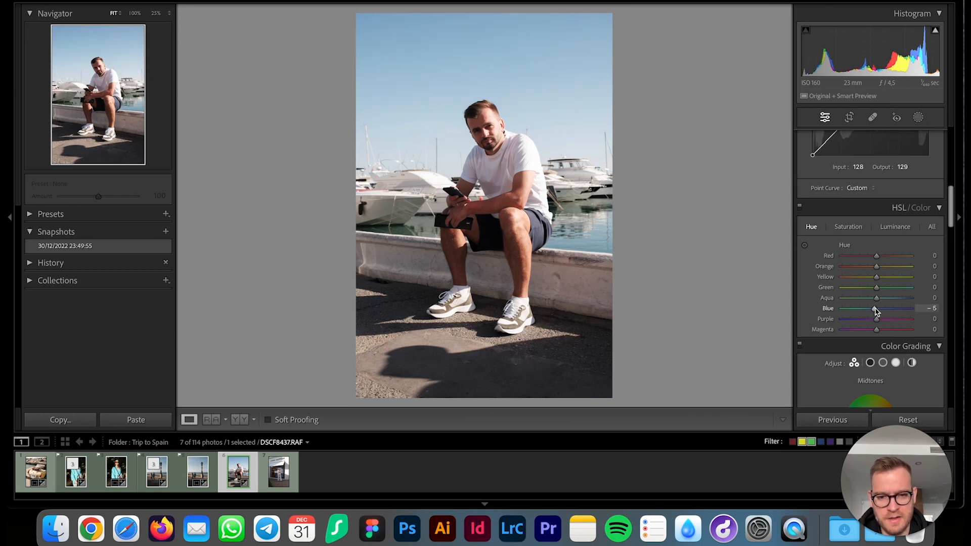
scroll(877, 311, up, 12)
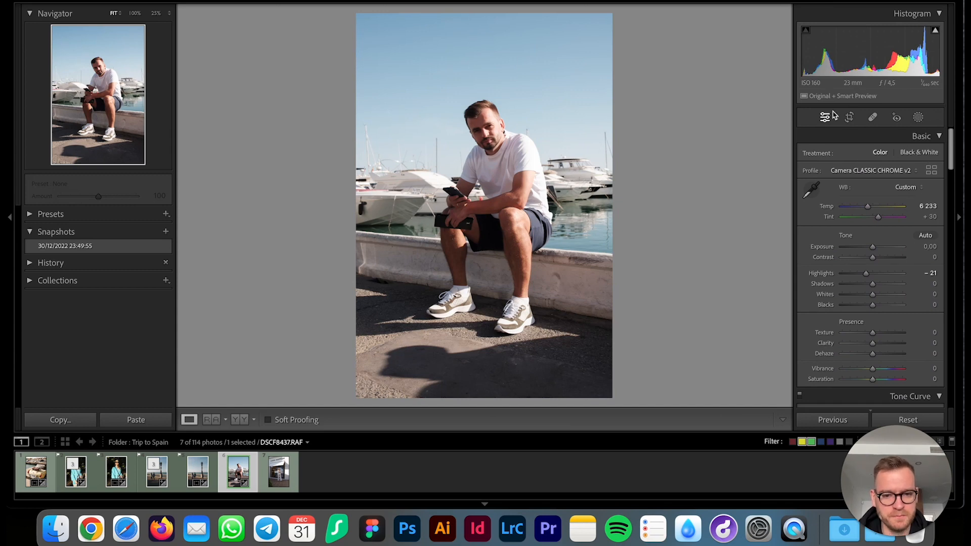
Add a radial gradient mask over the man's face, set its shadows to 16, and close the masking tools
click(919, 118)
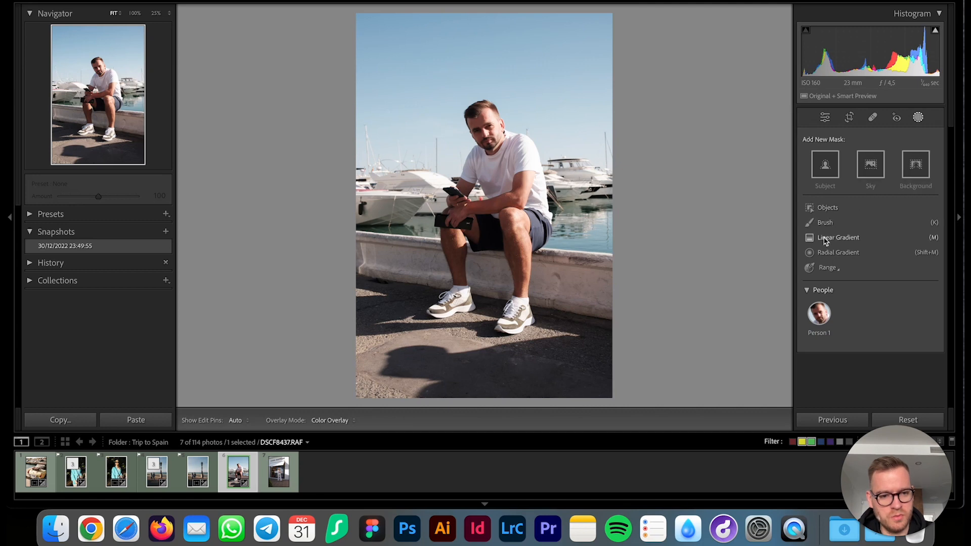
click(826, 253)
drag(481, 126, 501, 152)
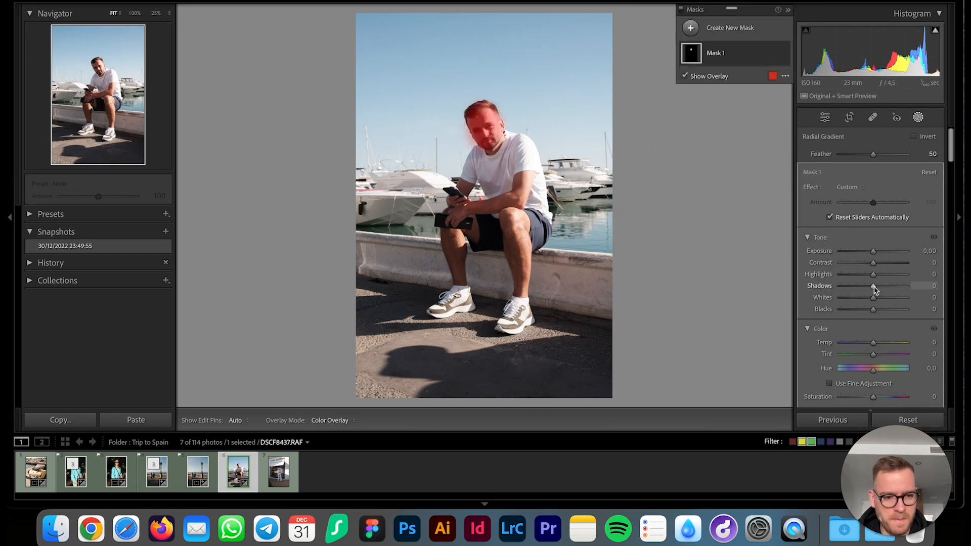
drag(874, 287, 875, 287)
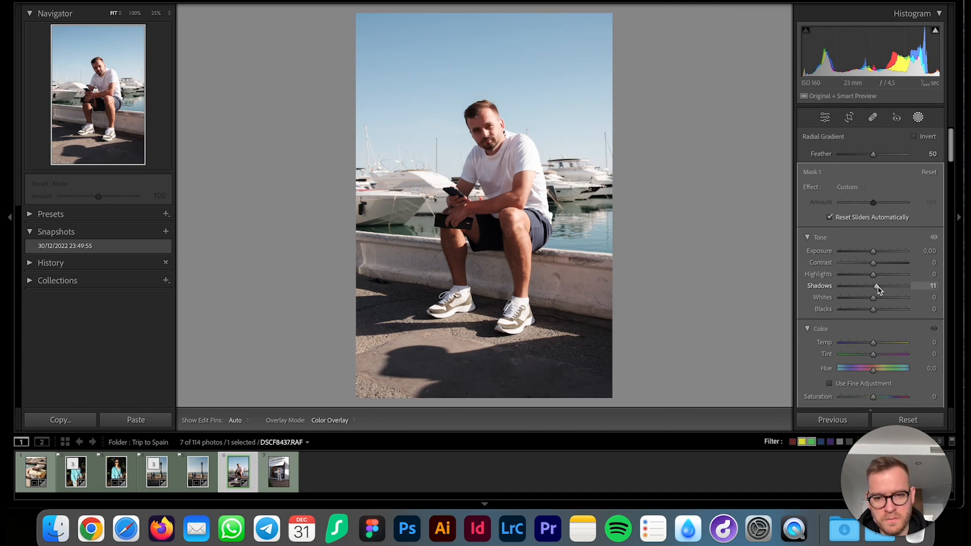
drag(880, 290, 880, 290)
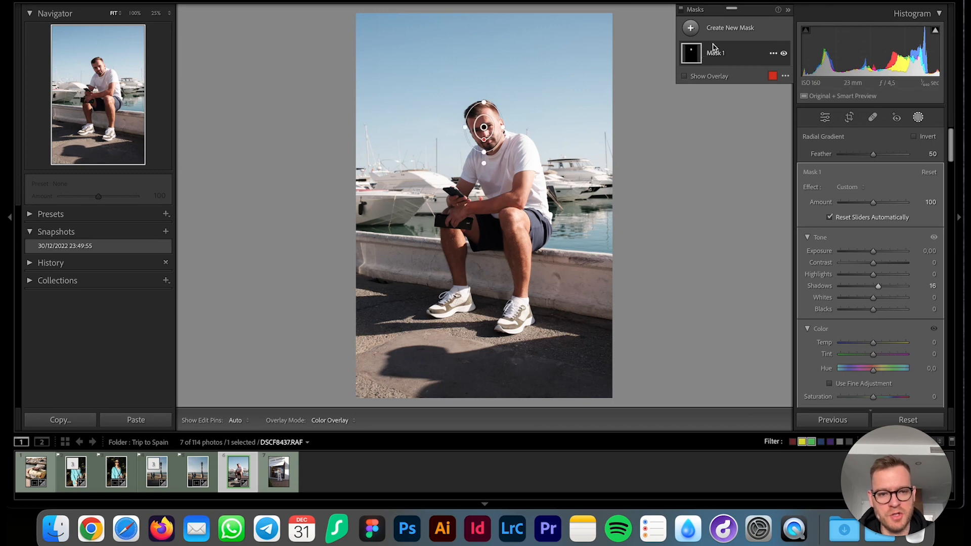
click(917, 118)
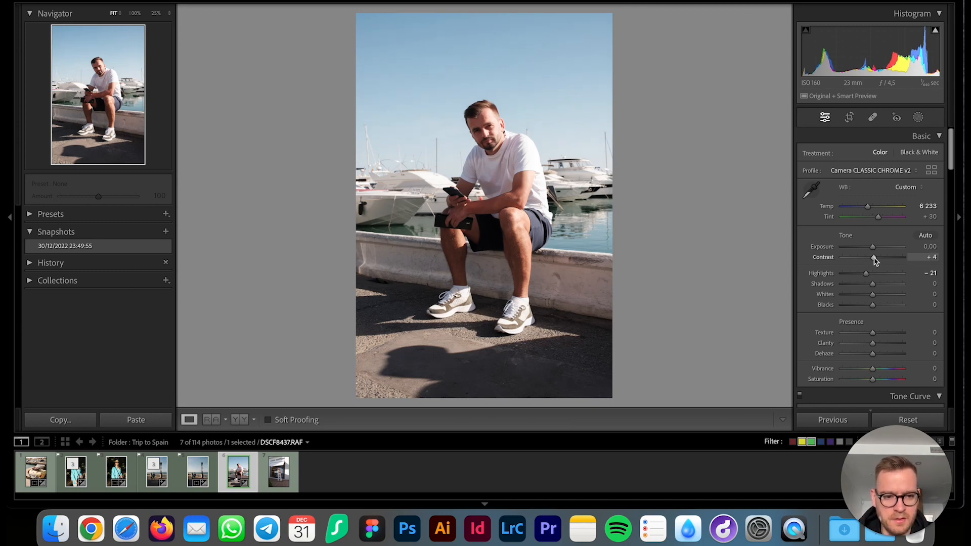
Set the overall contrast to +4, shadows to +10 and vibrance to +6, with the whites reset to 0
drag(873, 284, 877, 287)
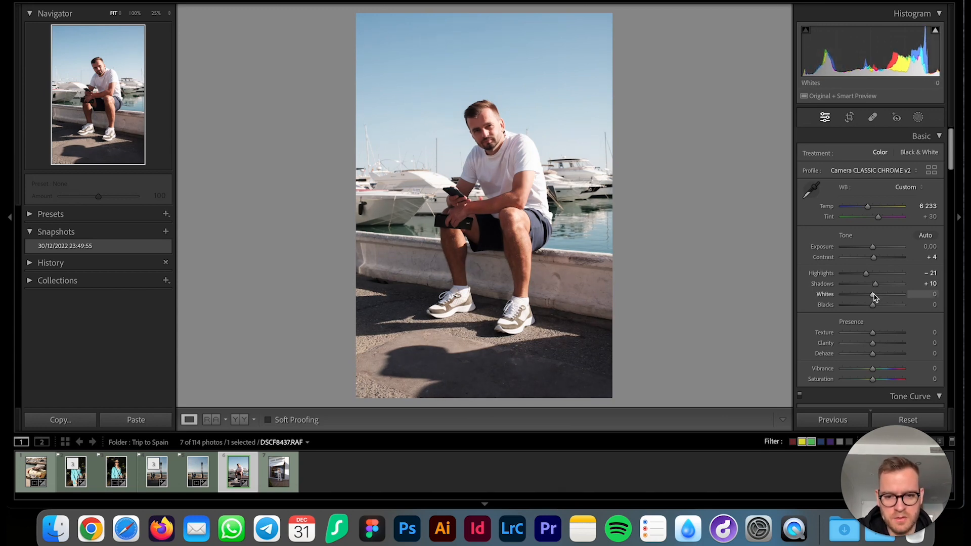
drag(875, 295, 878, 296)
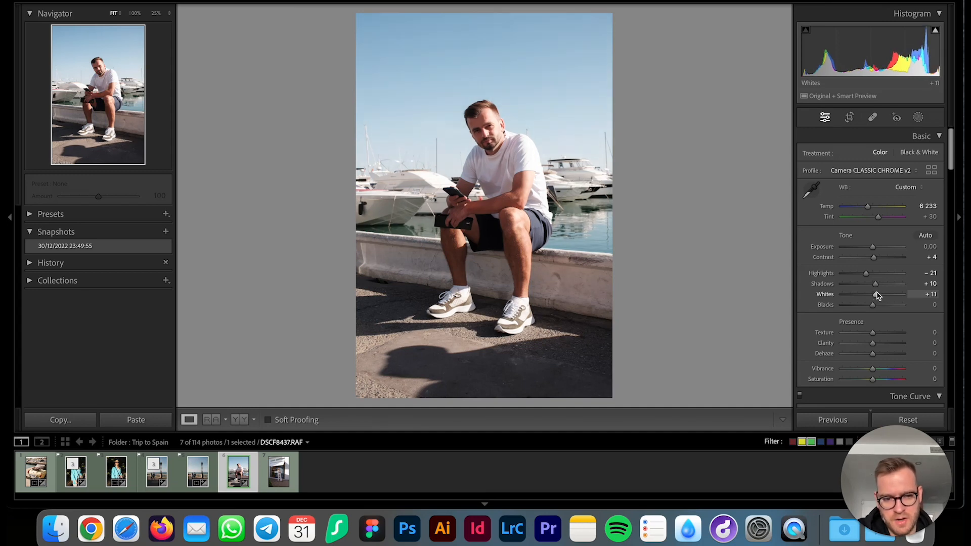
double_click(877, 296)
scroll(877, 296, down, 2)
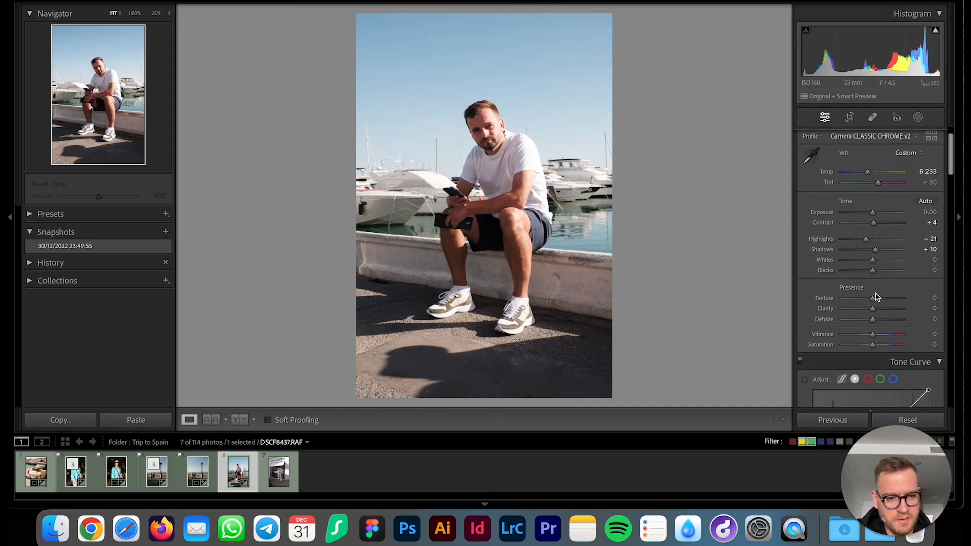
drag(873, 336, 877, 336)
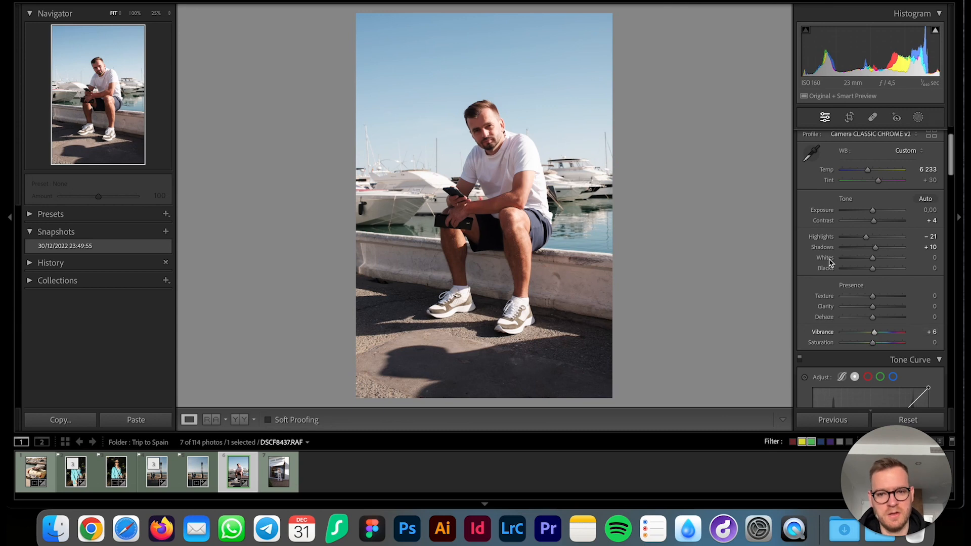
Open the marina portrait DSCF8437.RAF in Photoshop for editing and unlock its Background layer
right_click(235, 474)
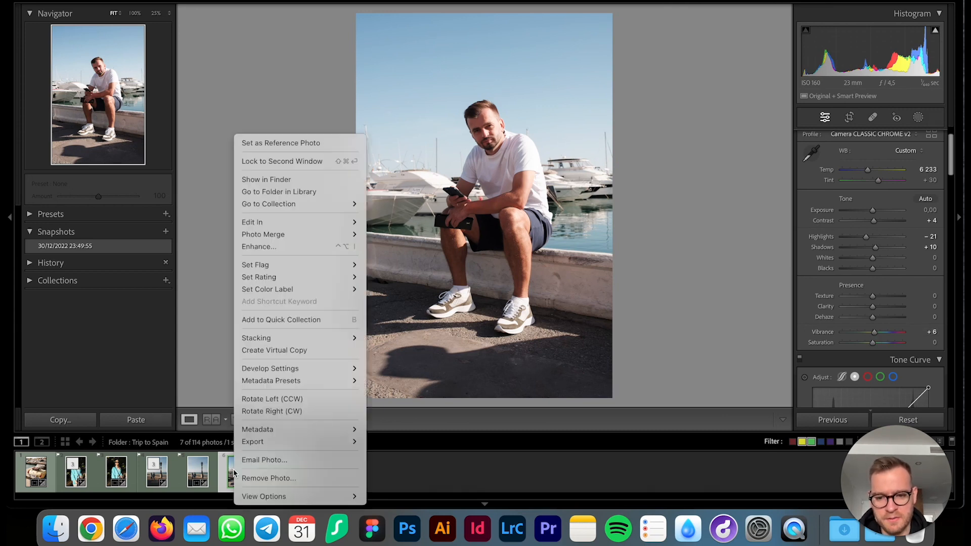
mouse_move(295, 222)
click(373, 224)
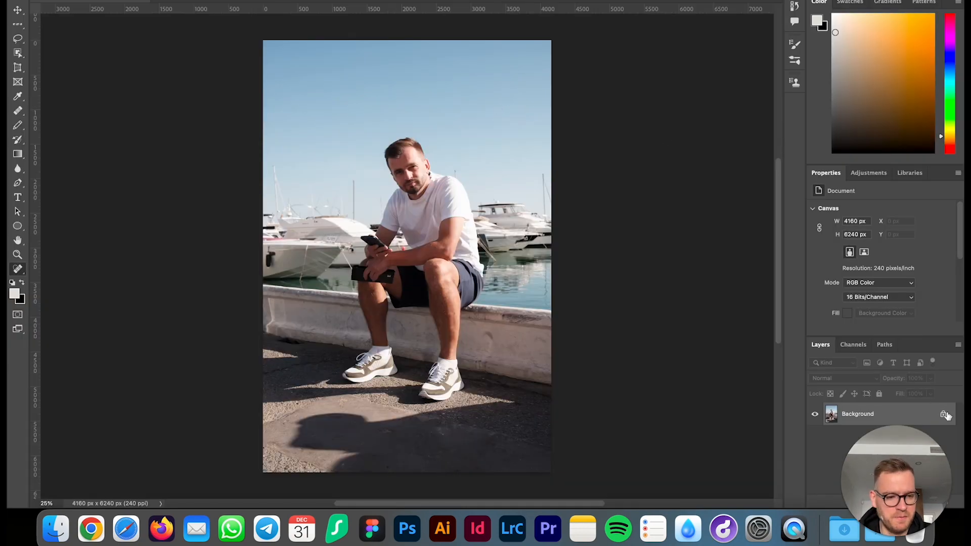
click(946, 414)
Heal away the thin boat mast rising into the sky just behind the man's shoulder
scroll(464, 226, up, 5)
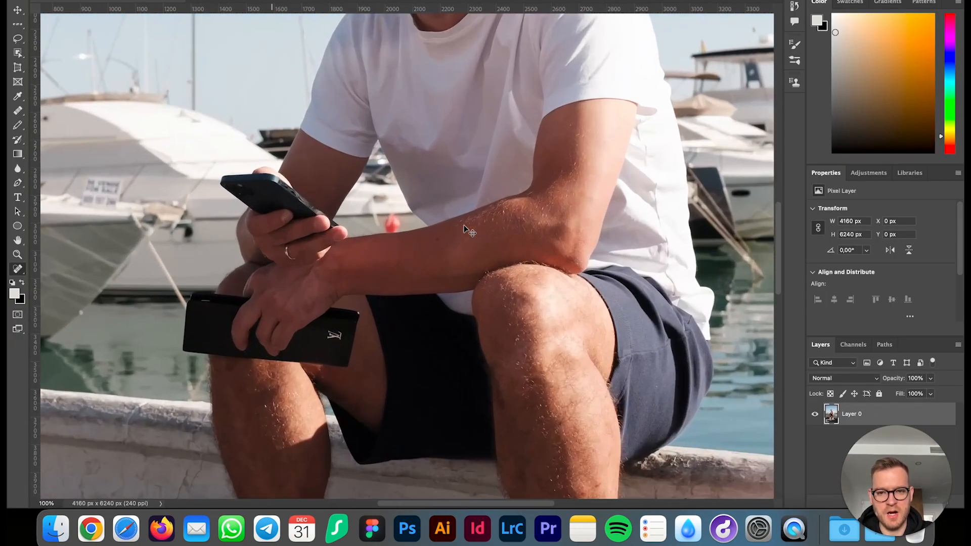
scroll(464, 225, up, 5)
scroll(464, 225, up, 1)
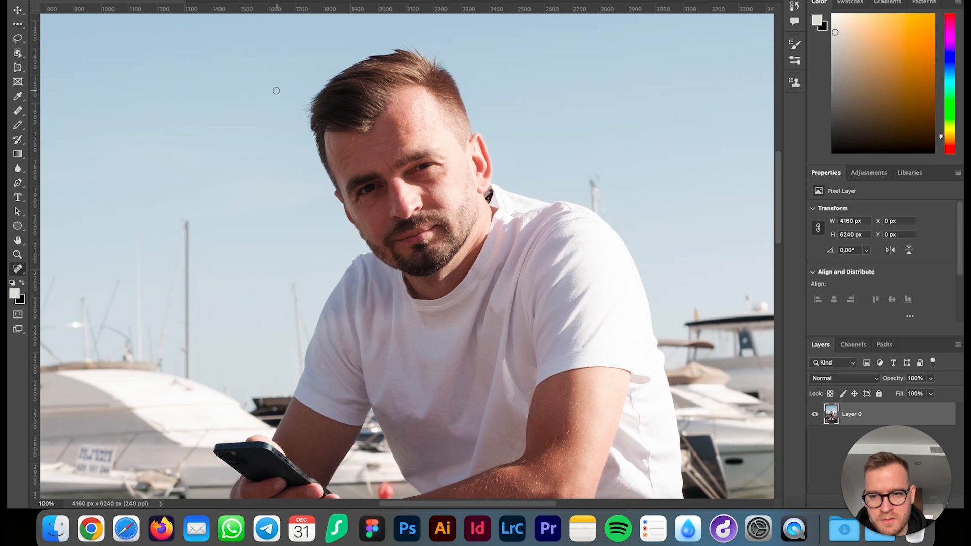
scroll(414, 76, up, 1)
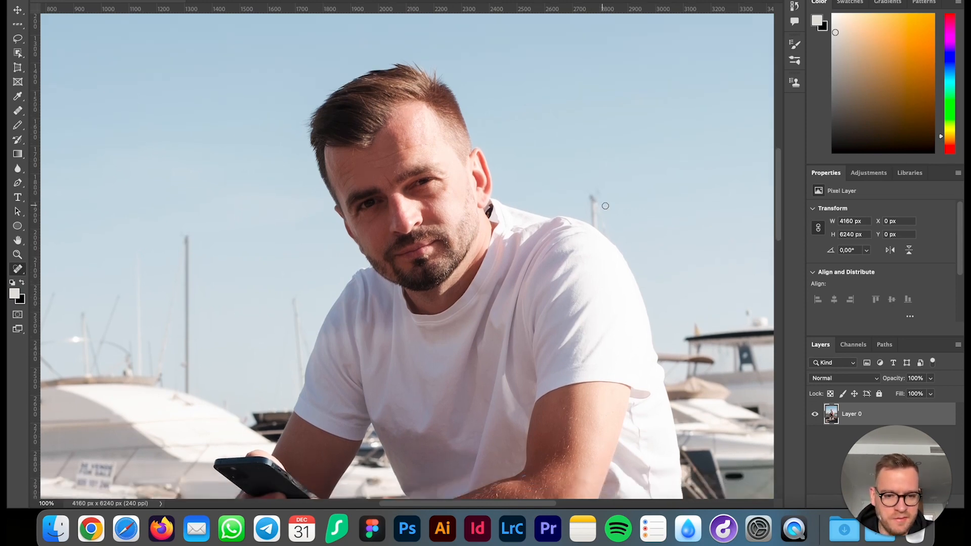
scroll(593, 200, right, 3)
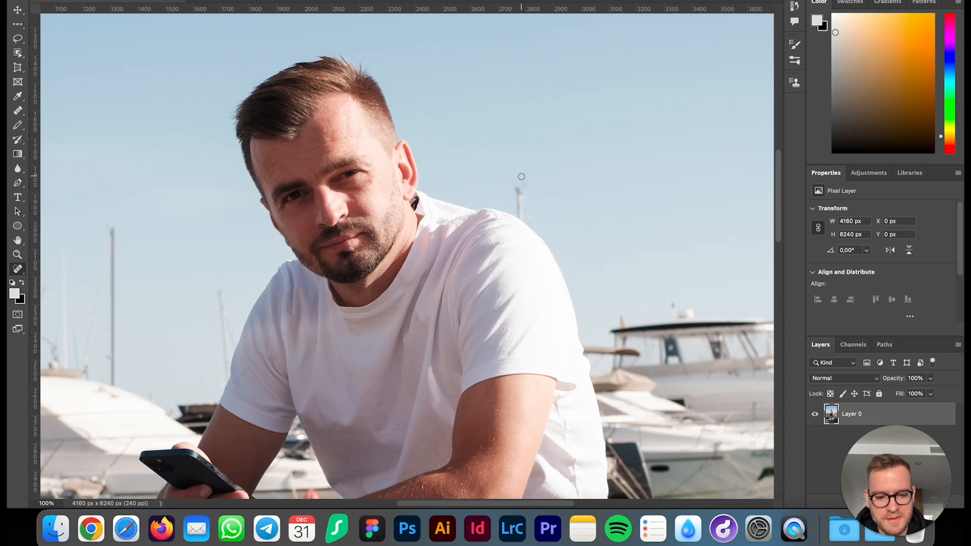
mouse_move(521, 178)
mouse_down()
mouse_move(521, 205)
mouse_move(533, 219)
mouse_up()
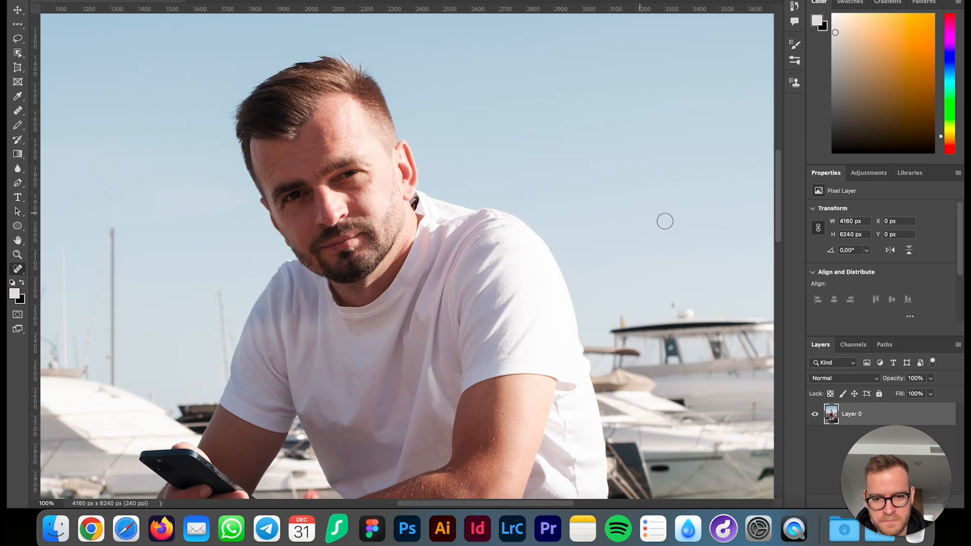
Retouch the blemish on the man's forehead with a smaller healing brush
scroll(414, 156, left, 3)
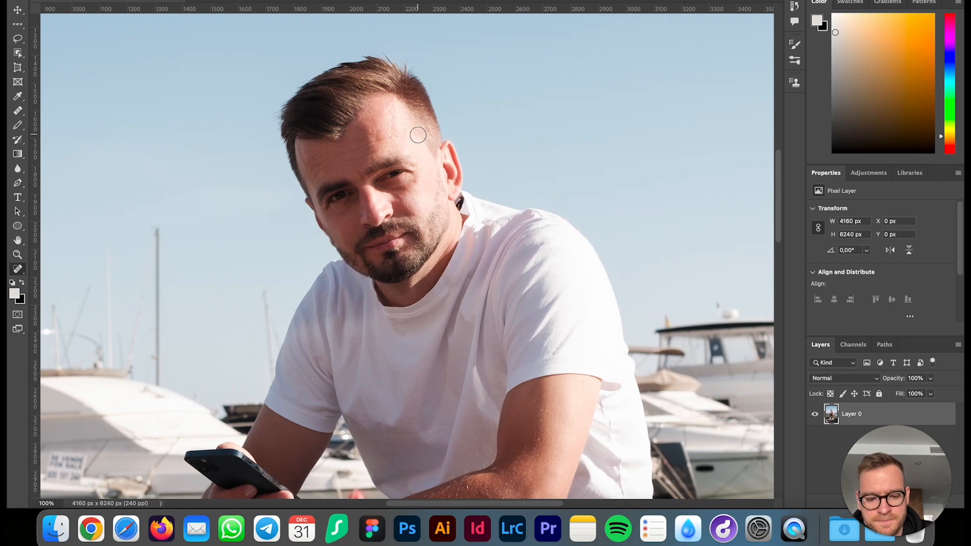
key(super+plus)
key(super+plus)
scroll(418, 135, up, 5)
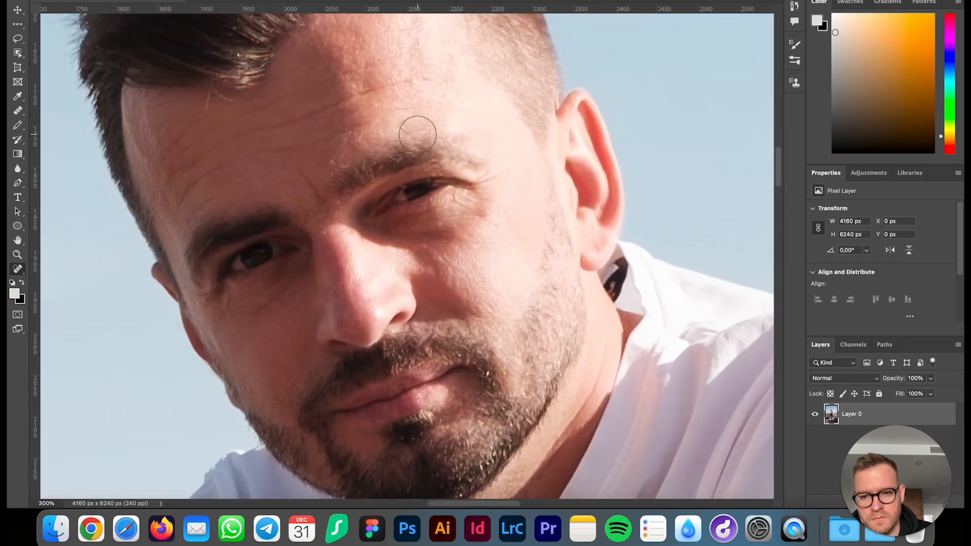
scroll(418, 134, up, 3)
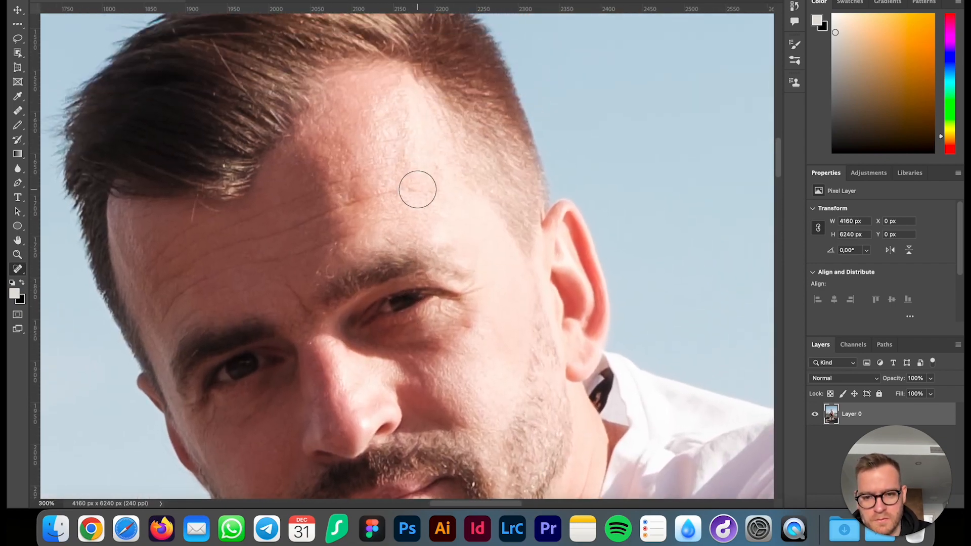
key(bracketleft)
key(bracketleft)
key(bracketleft)
click(417, 190)
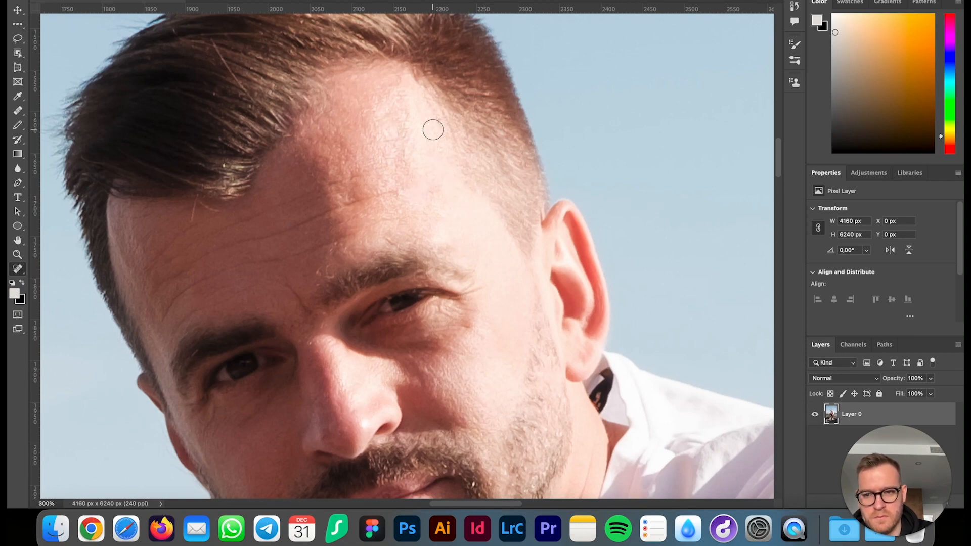
Inspect the retouched face up close and examine the whole portrait down to the ground
scroll(431, 130, up, 3)
scroll(432, 130, down, 8)
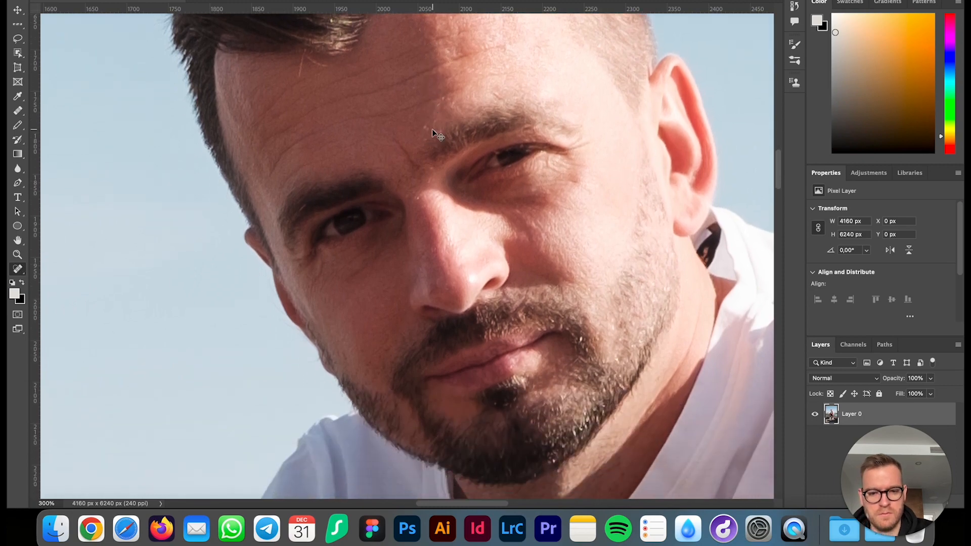
key(super+minus)
key(super+minus)
key(super+minus)
key(super+minus)
key(super+minus)
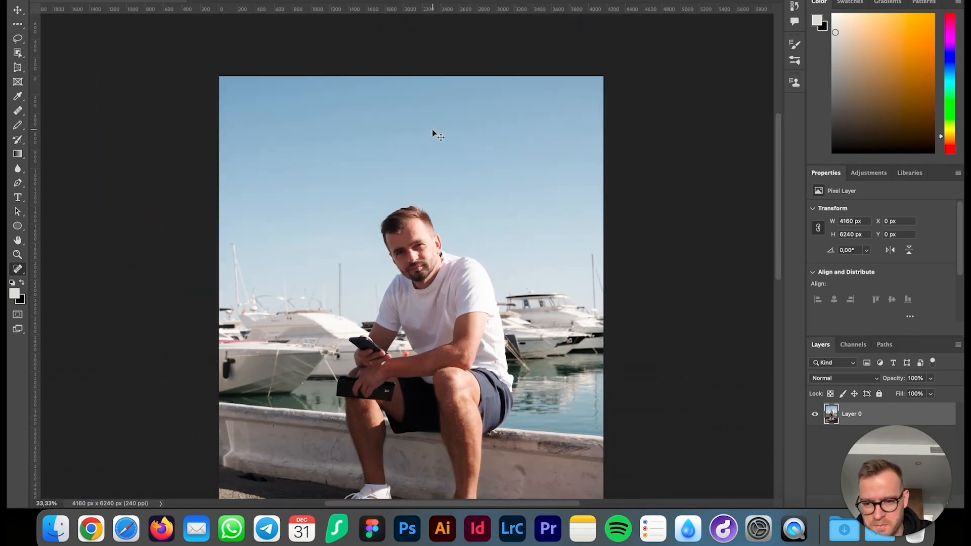
scroll(432, 131, down, 8)
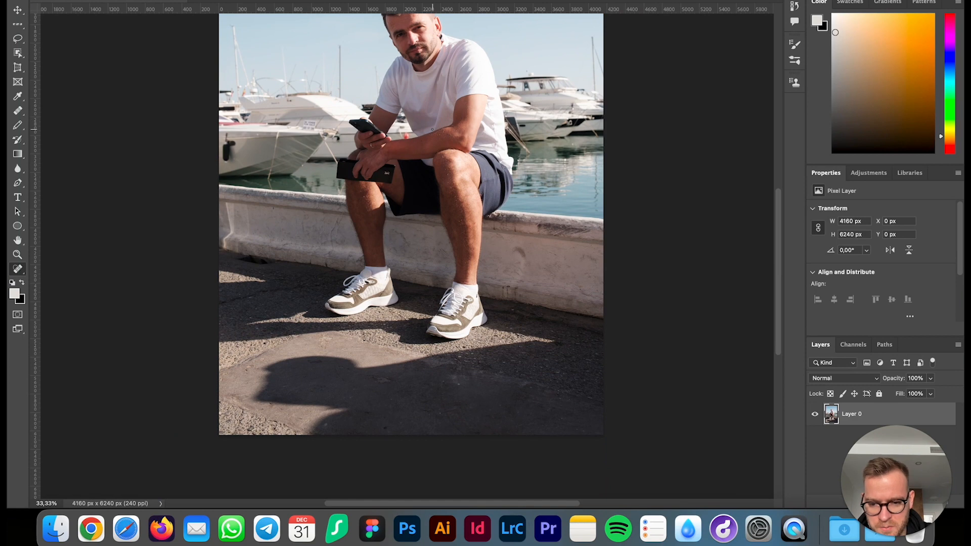
scroll(432, 130, up, 1)
scroll(357, 445, up, 4)
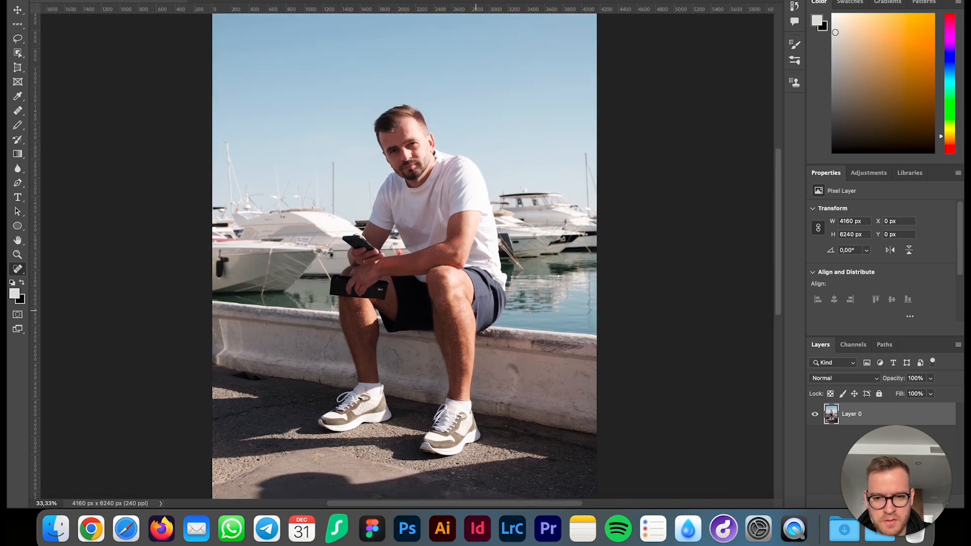
key(super+minus)
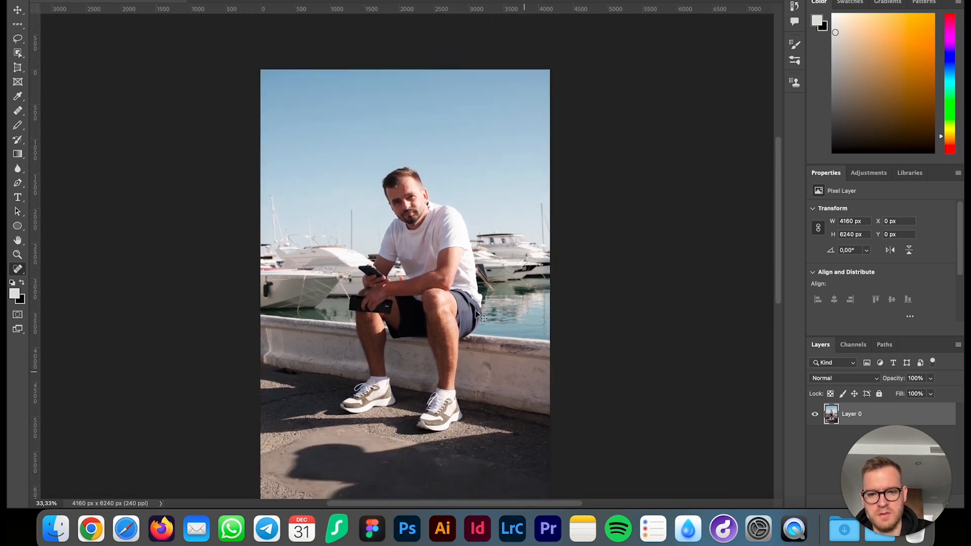
Save and close the retouched marina portrait, and switch back to Lightroom Classic
key(super+s)
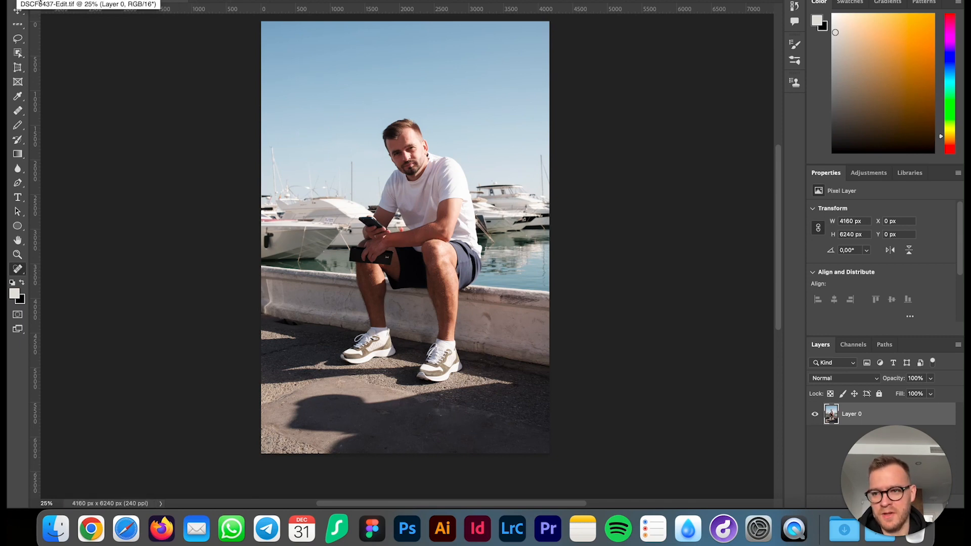
click(39, 2)
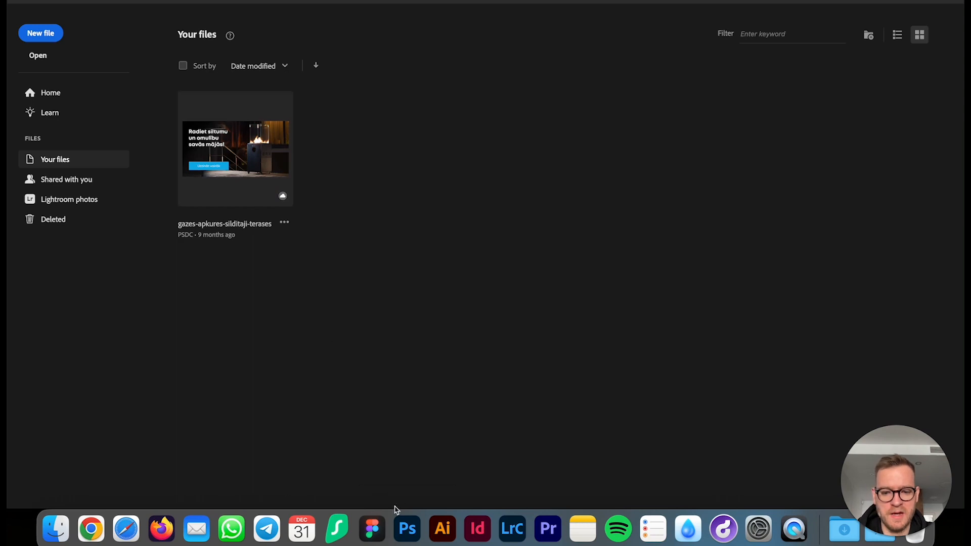
click(512, 529)
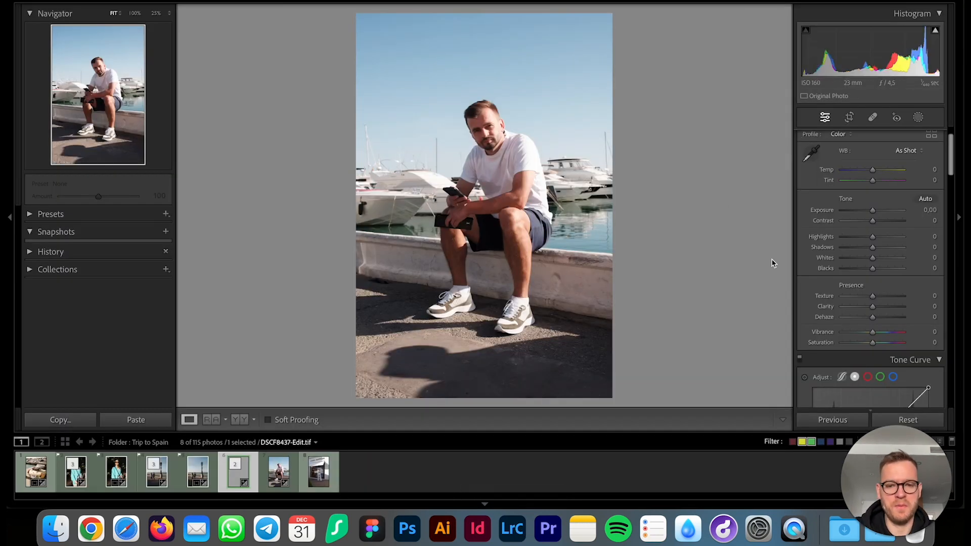
scroll(900, 290, down, 1)
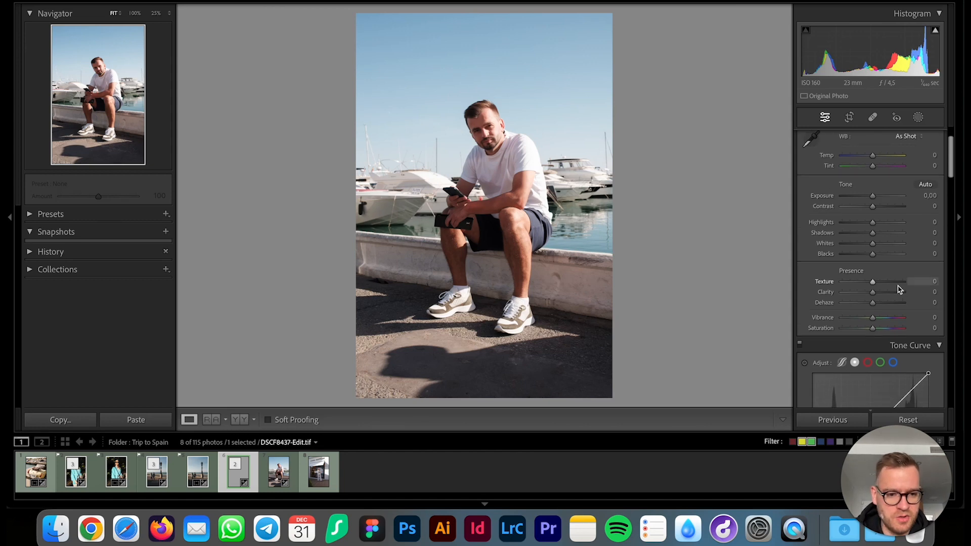
scroll(900, 290, down, 1)
scroll(899, 289, up, 3)
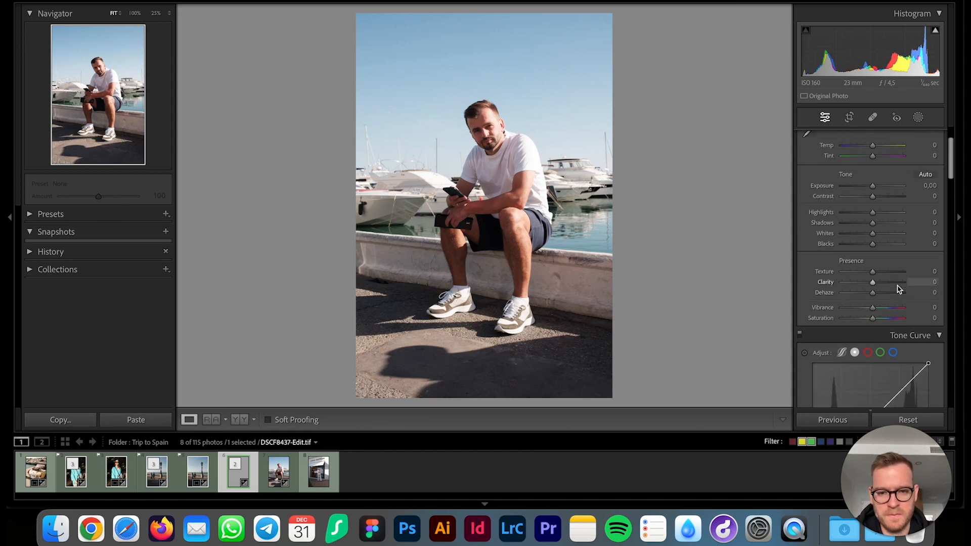
Select the Louis Vuitton storefront photo DSCF8478.RAF and correct its perspective with the Vertical Upright transform
click(318, 483)
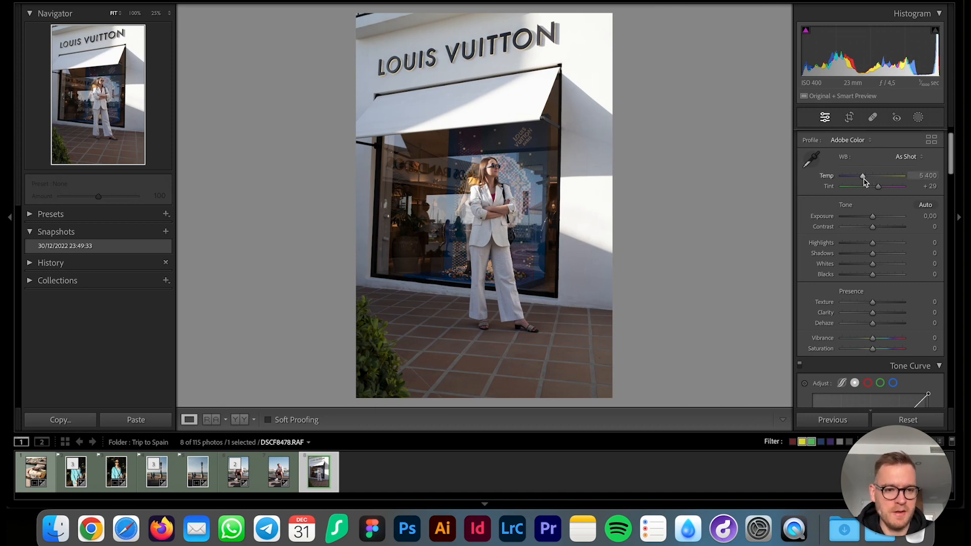
scroll(870, 230, down, 8)
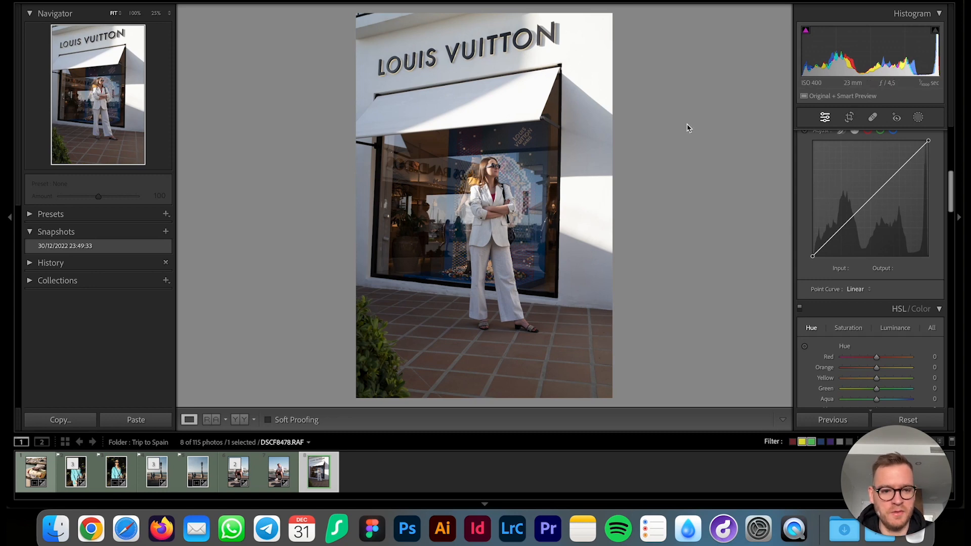
scroll(821, 229, down, 8)
scroll(821, 229, down, 10)
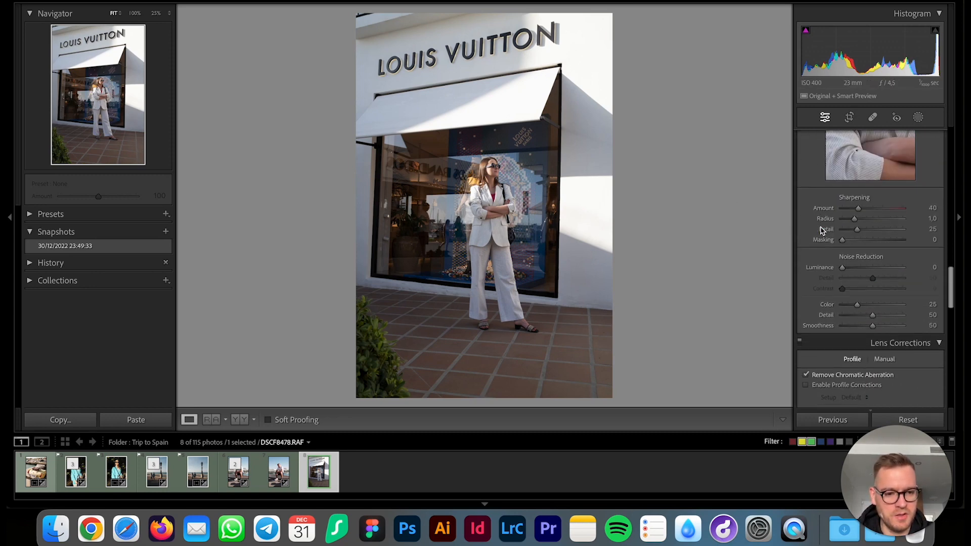
click(876, 195)
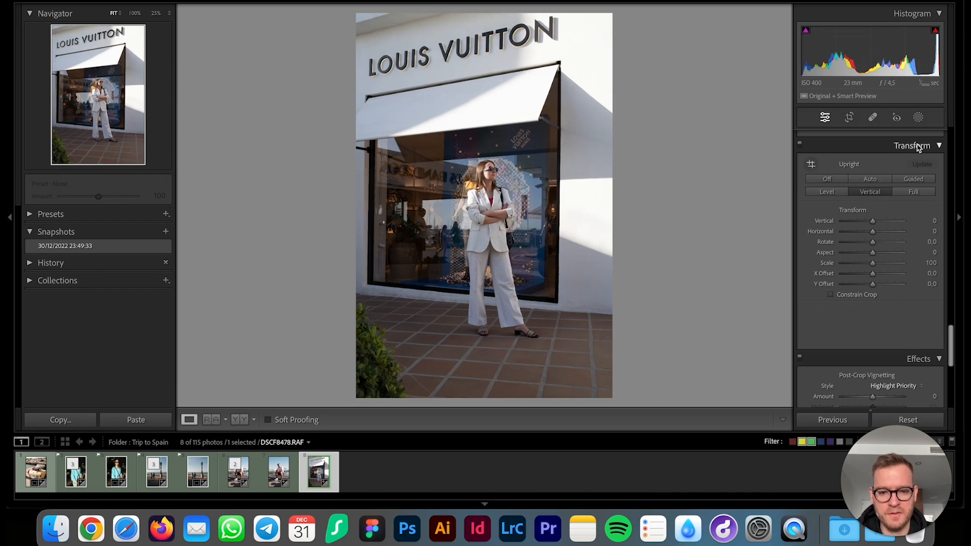
Apply the Camera CLASSIC CHROME v2 profile to the storefront photo and warm its temperature to 6143
scroll(911, 152, up, 20)
scroll(910, 155, up, 3)
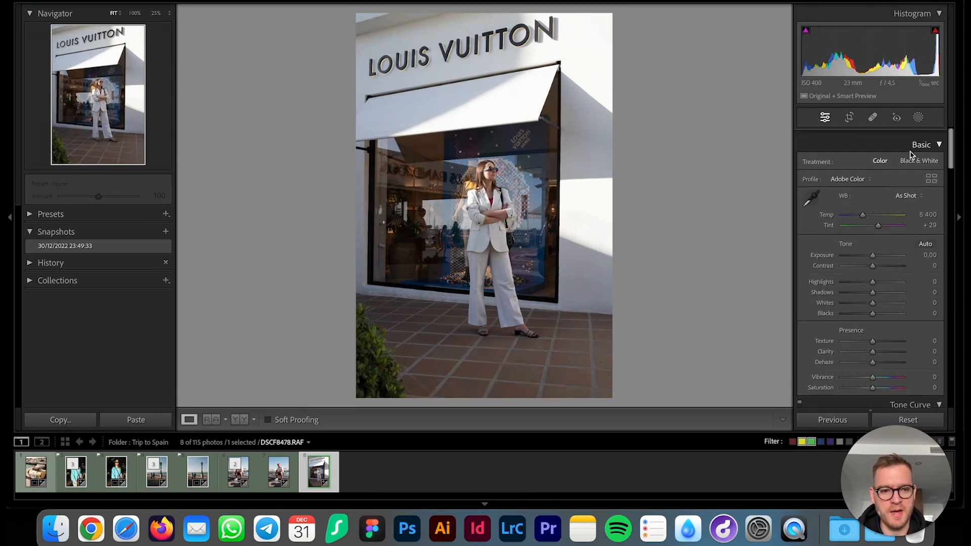
drag(864, 209, 868, 211)
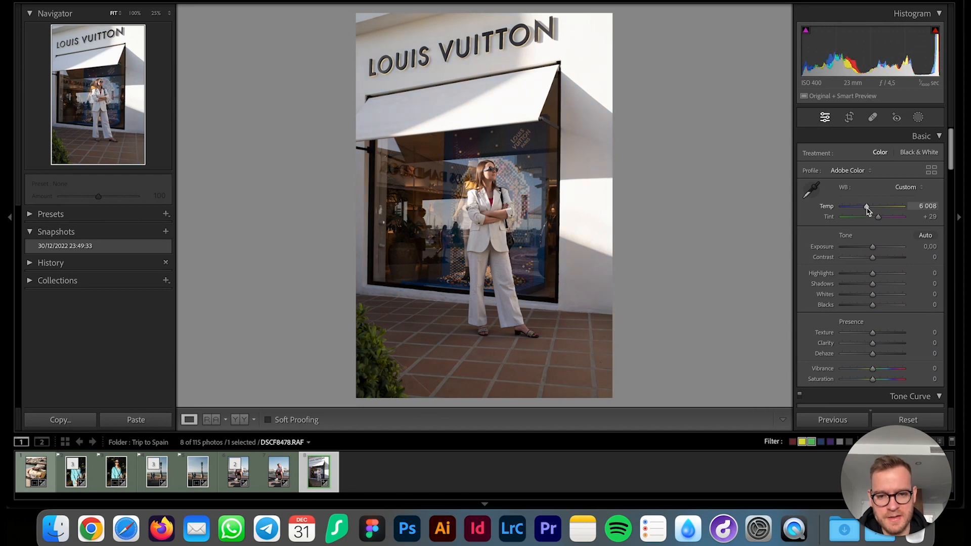
click(850, 170)
click(860, 254)
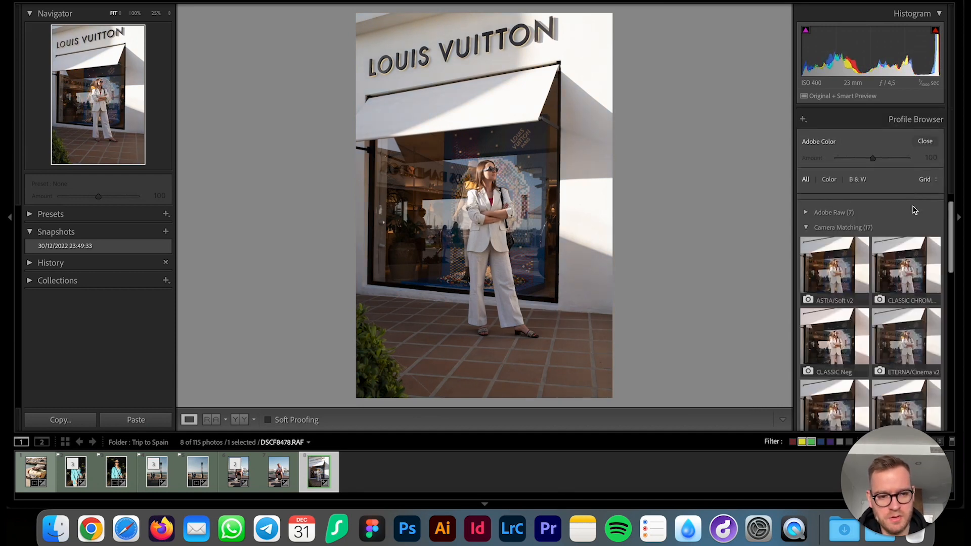
click(902, 262)
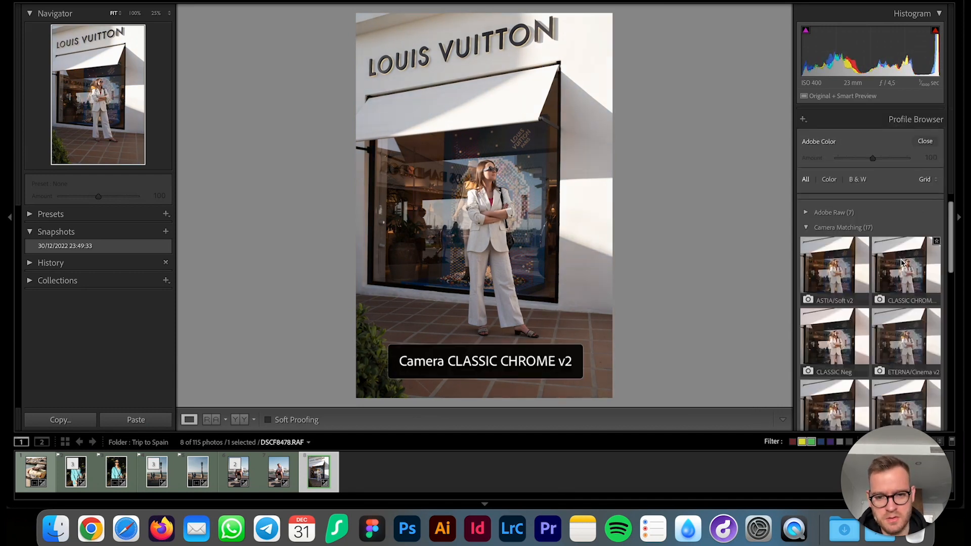
click(926, 141)
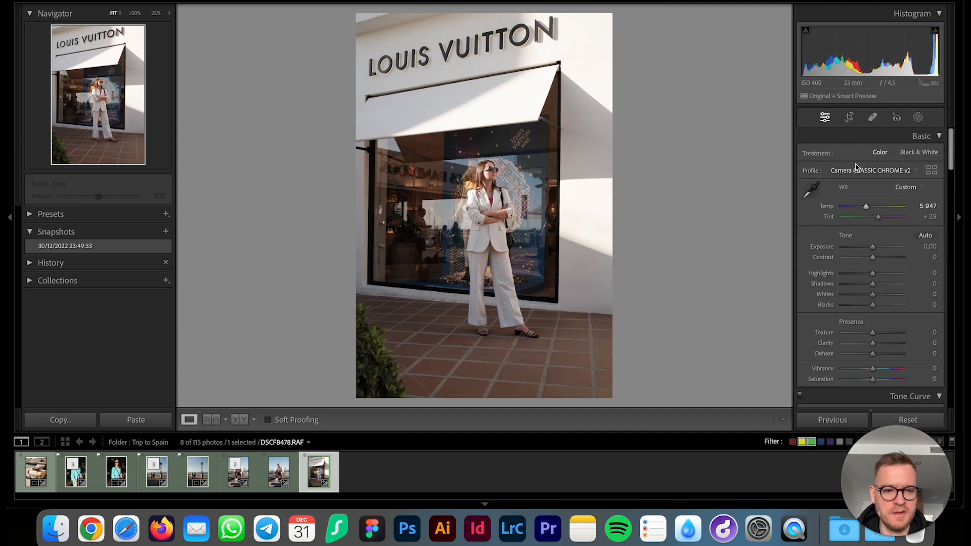
drag(866, 209, 867, 209)
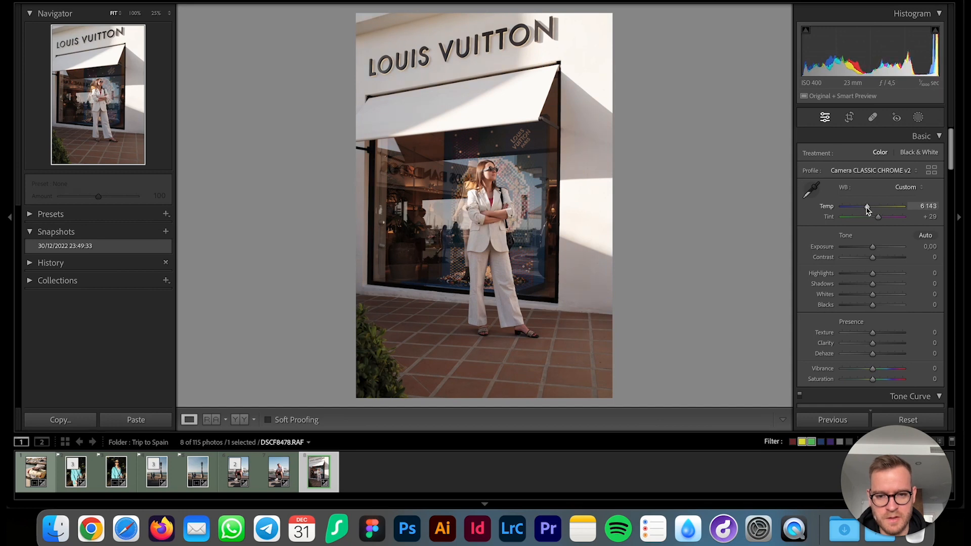
click(849, 117)
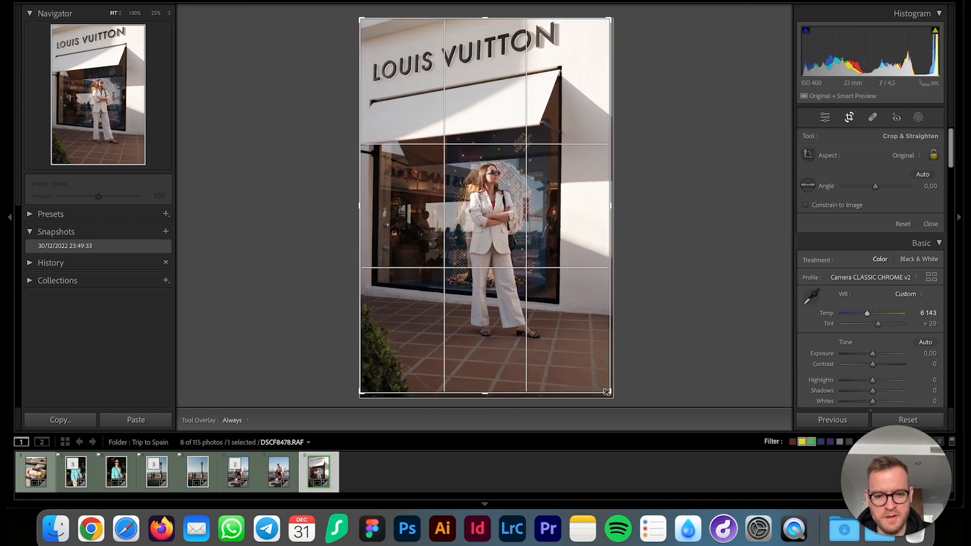
drag(607, 392, 613, 399)
key(Return)
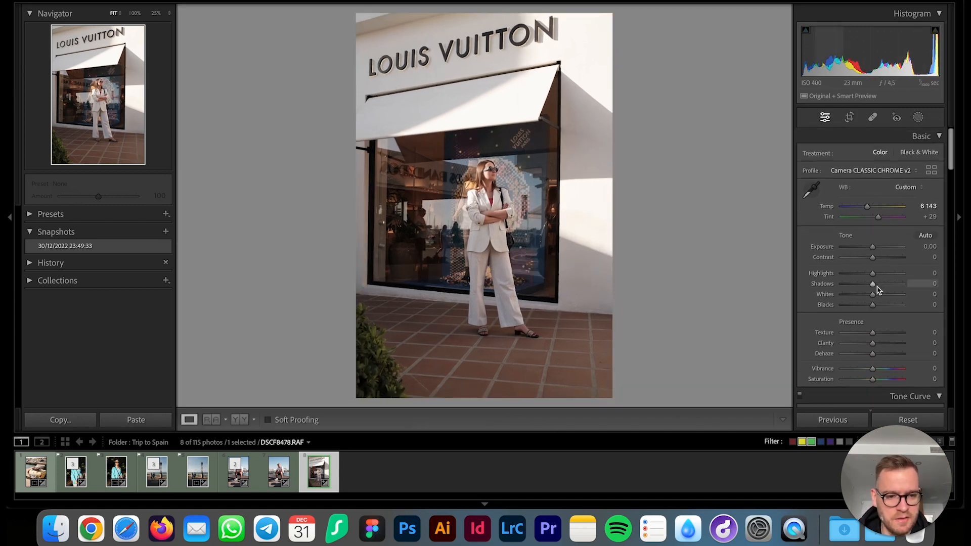
Raise the shadows of the storefront photo to +6
scroll(880, 288, down, 3)
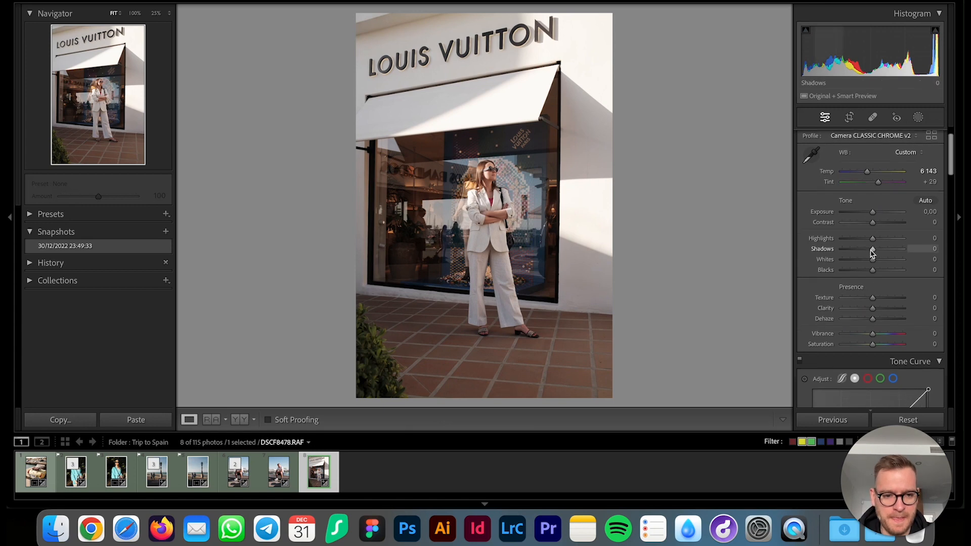
drag(875, 254, 876, 254)
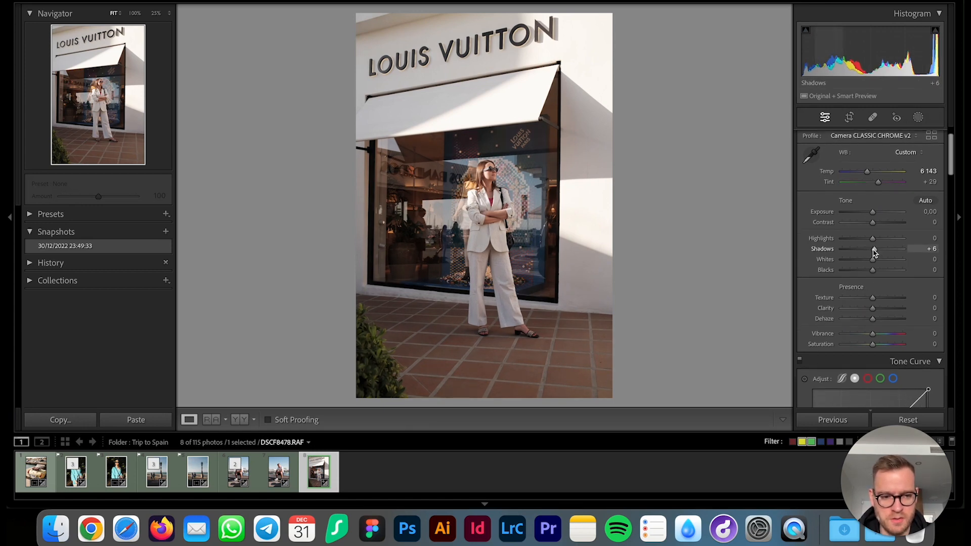
Shape the storefront photo's point tone curve with three points at input/output 65/63, 129/132 and 192/197
scroll(871, 260, down, 8)
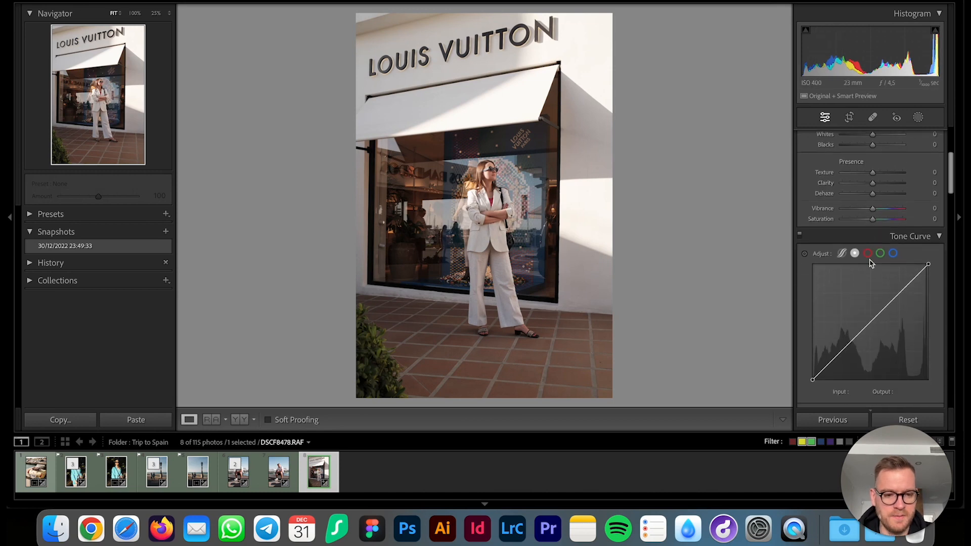
click(841, 352)
click(872, 321)
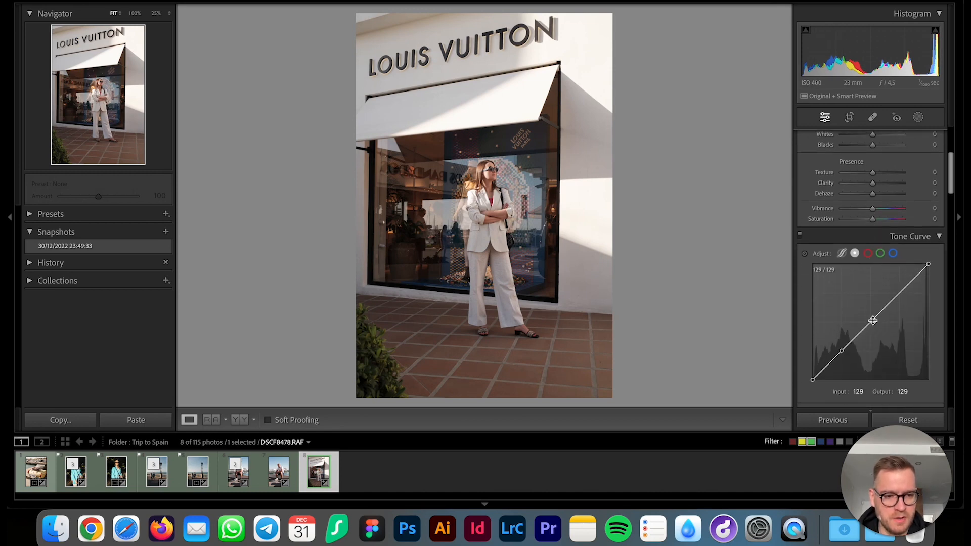
click(901, 293)
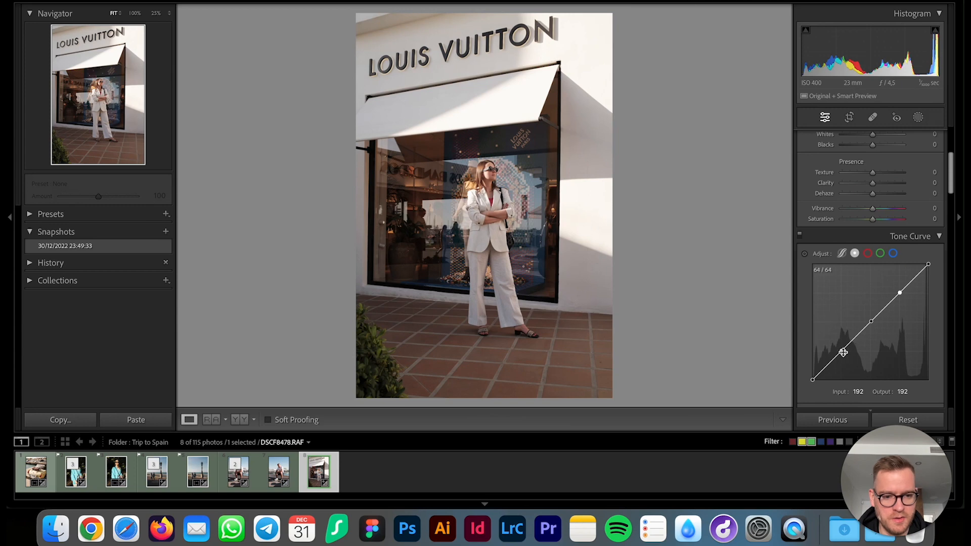
drag(843, 354, 843, 356)
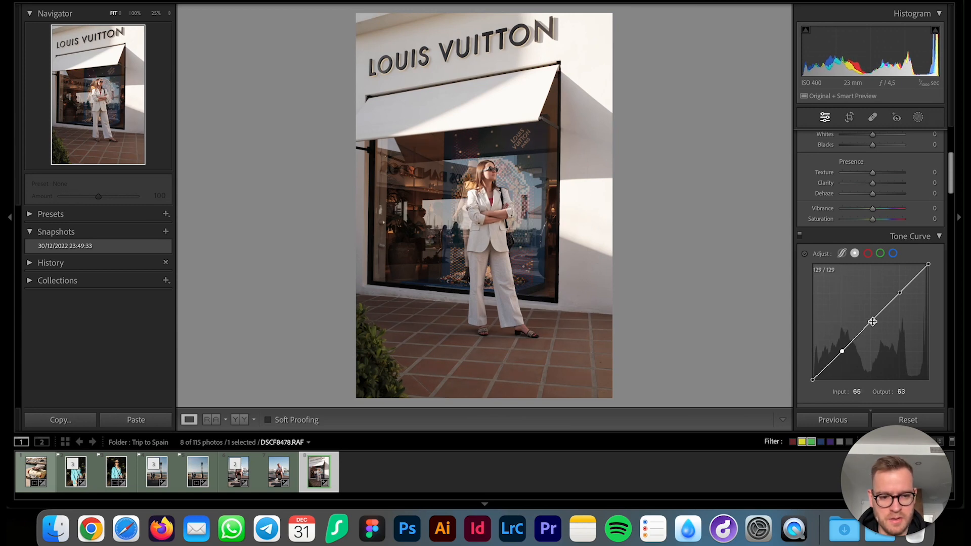
drag(872, 322, 872, 323)
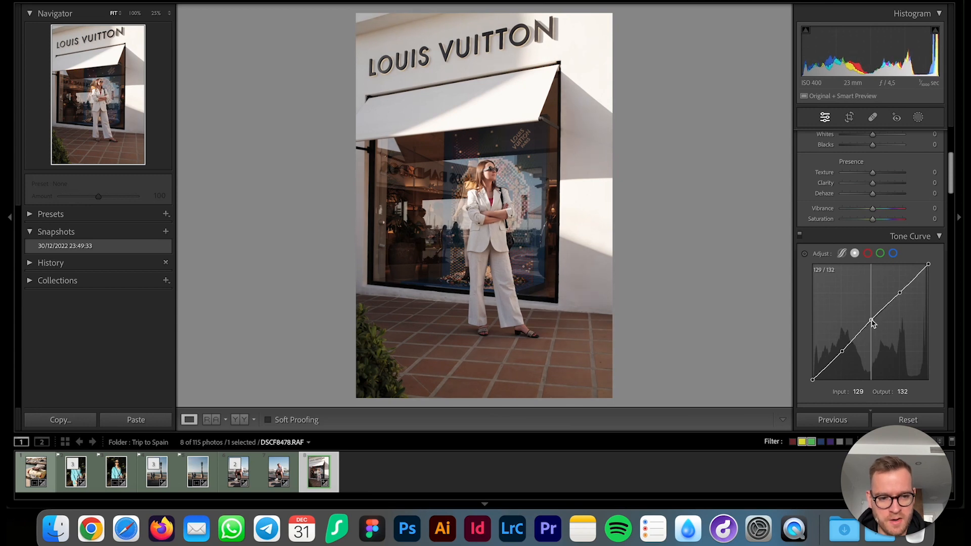
click(901, 294)
drag(901, 293, 901, 289)
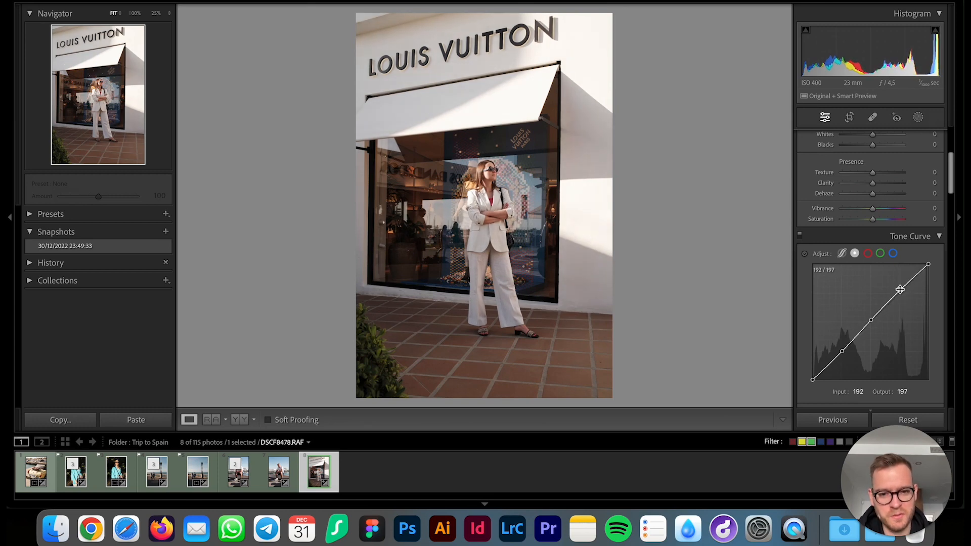
Mask the woman with Select Subject and raise the mask's shadows and whites to 6 each
scroll(900, 290, up, 5)
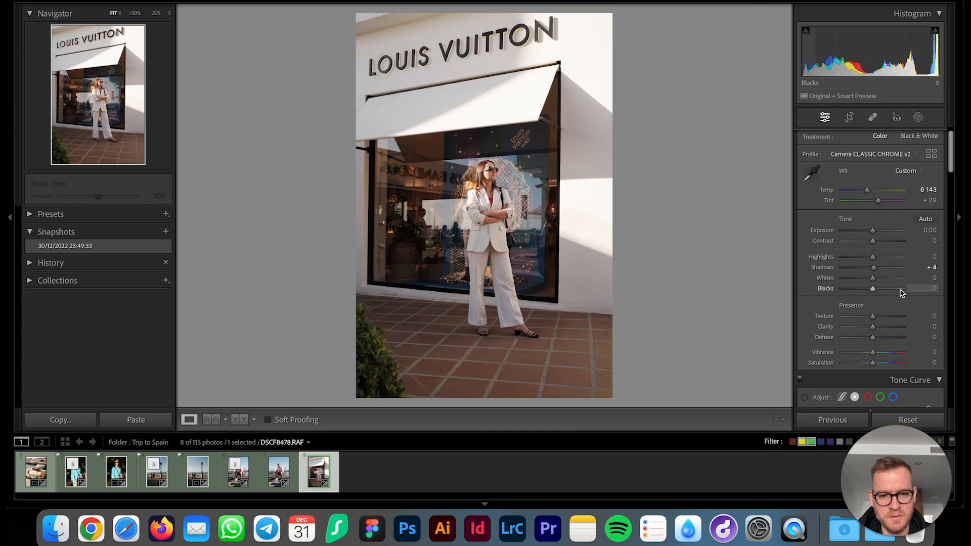
scroll(900, 292, up, 2)
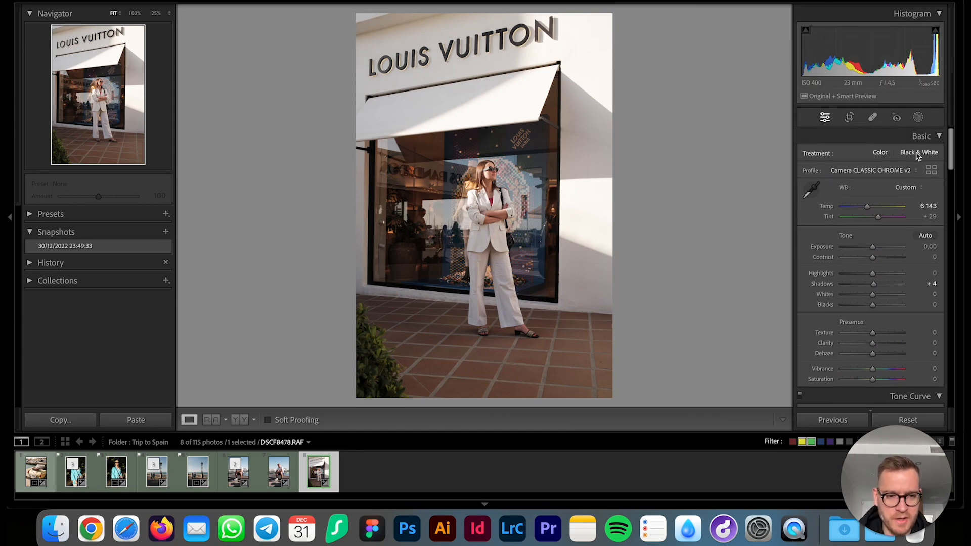
click(918, 117)
click(832, 173)
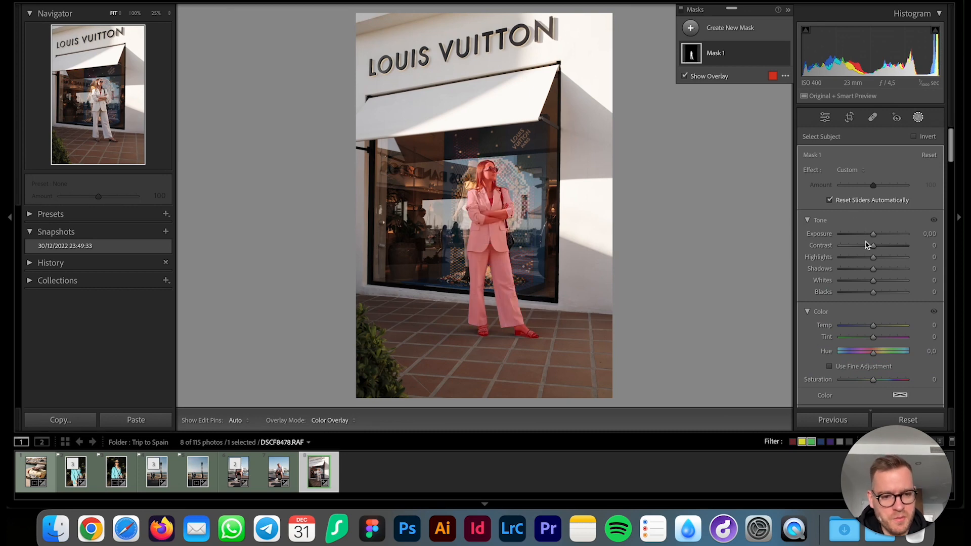
click(874, 269)
drag(873, 271, 876, 273)
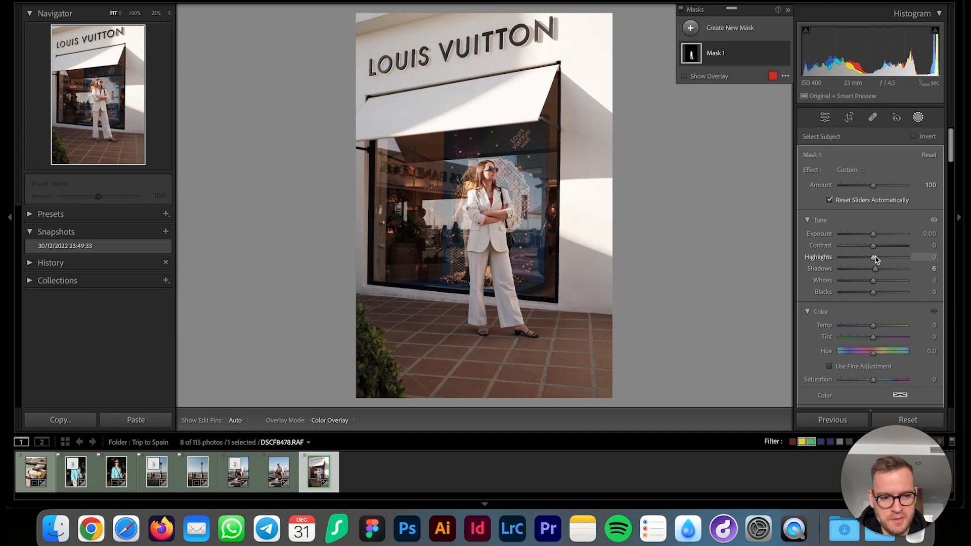
drag(873, 281, 878, 285)
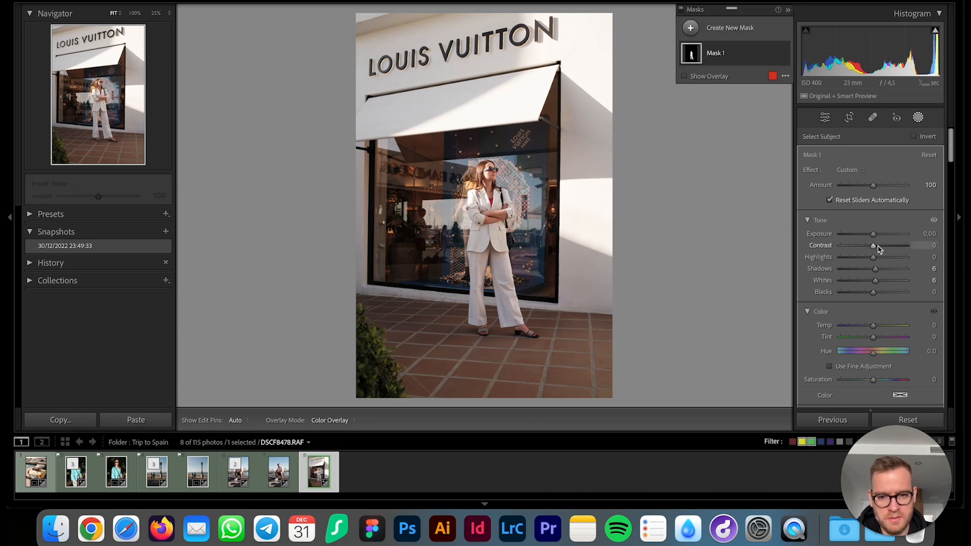
click(920, 118)
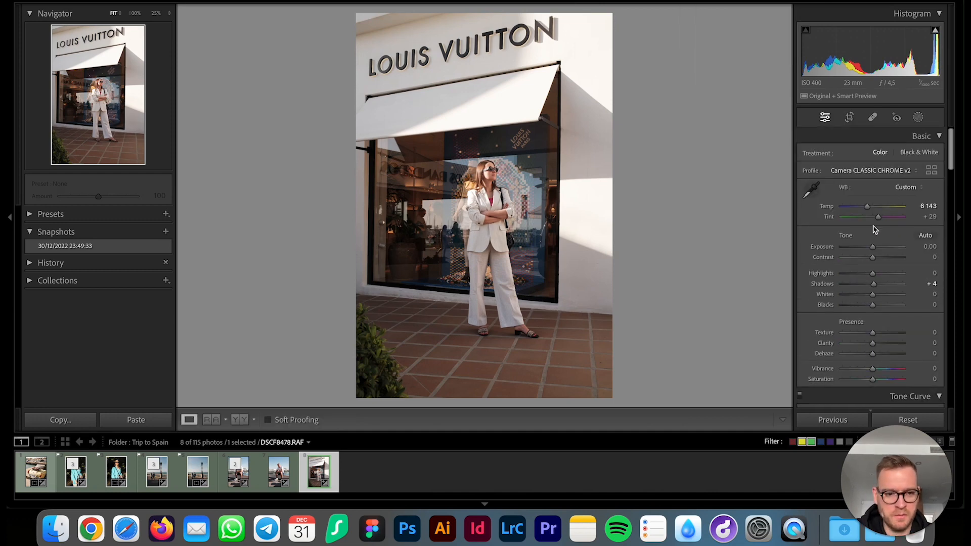
Add a post-crop vignette to the storefront photo with an amount of −11
scroll(875, 229, down, 20)
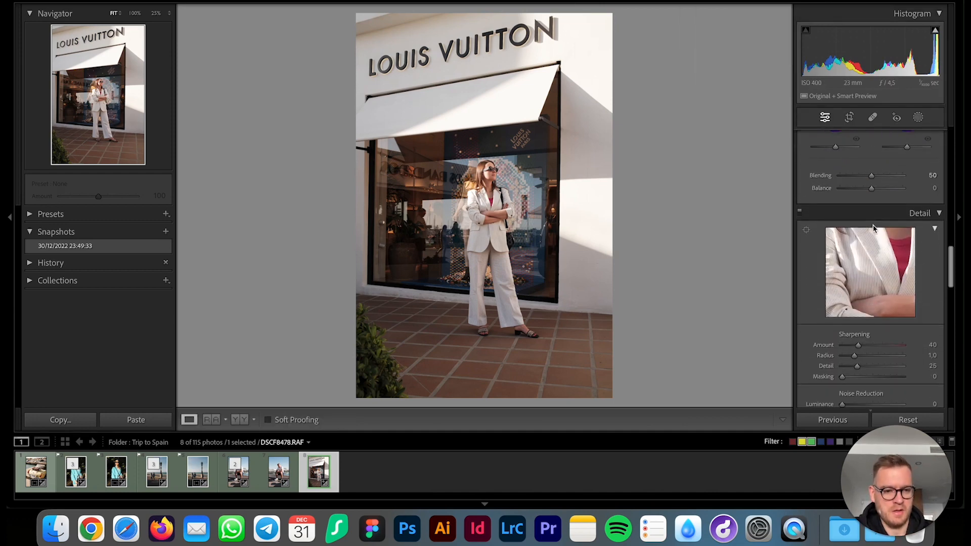
scroll(874, 228, down, 3)
scroll(874, 229, down, 15)
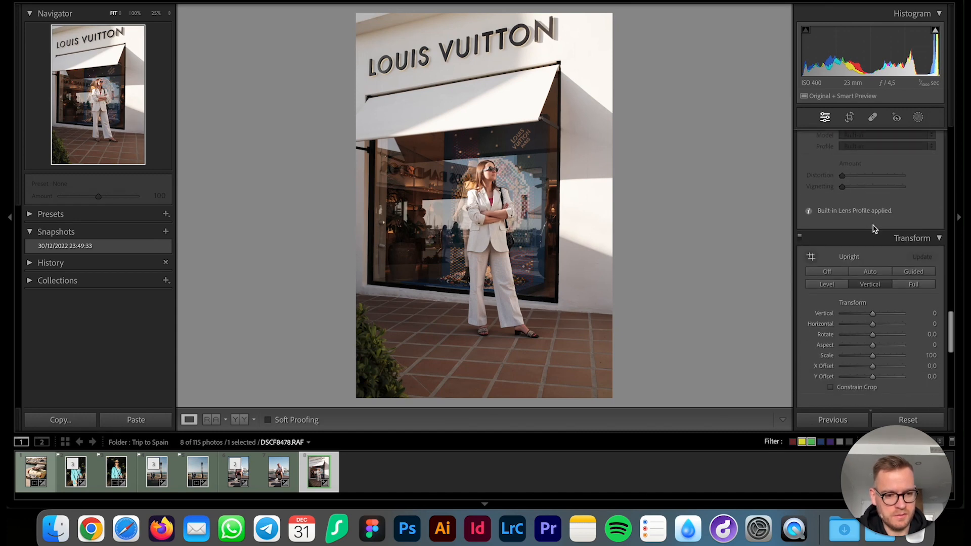
scroll(877, 193, up, 2)
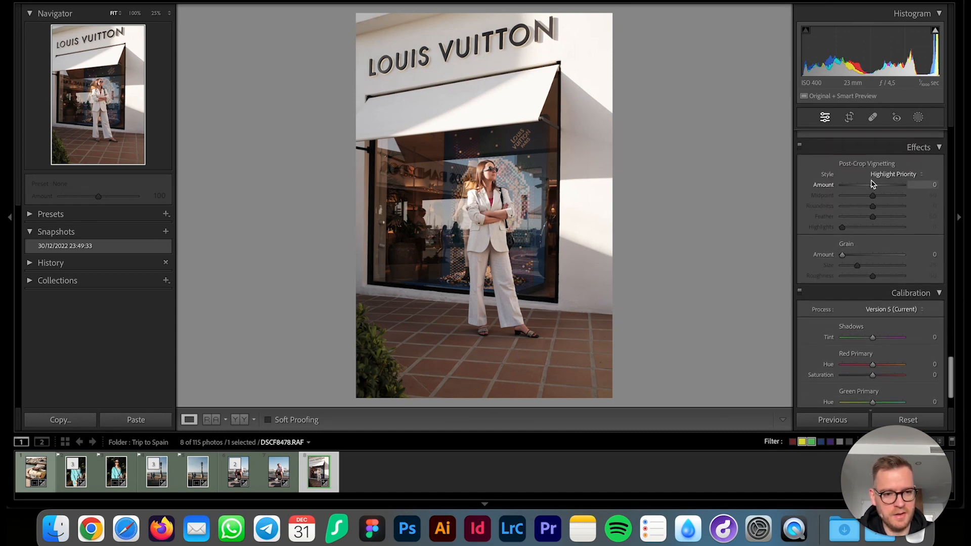
drag(873, 185, 870, 186)
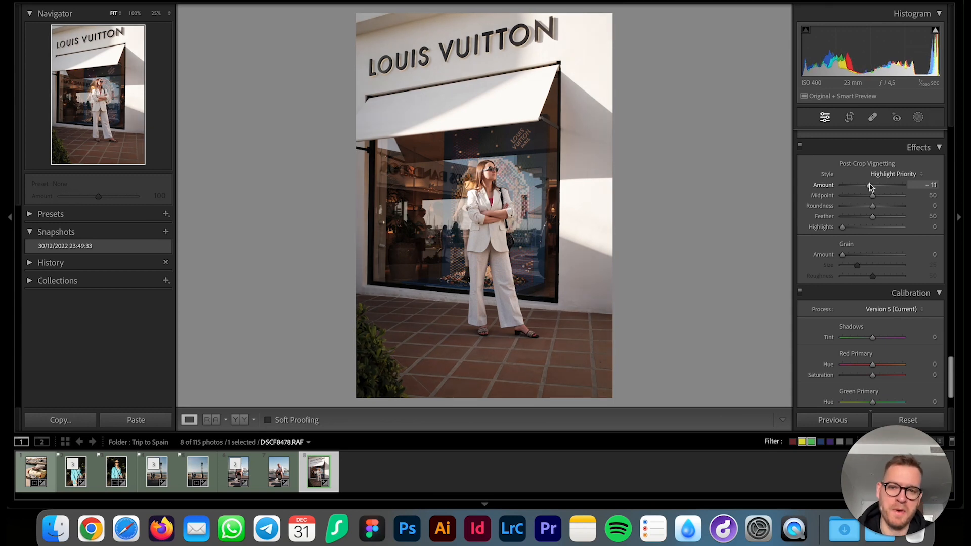
Warm the storefront photo's temperature to 6322, and set vibrance to +5 and saturation to −2
scroll(887, 154, up, 15)
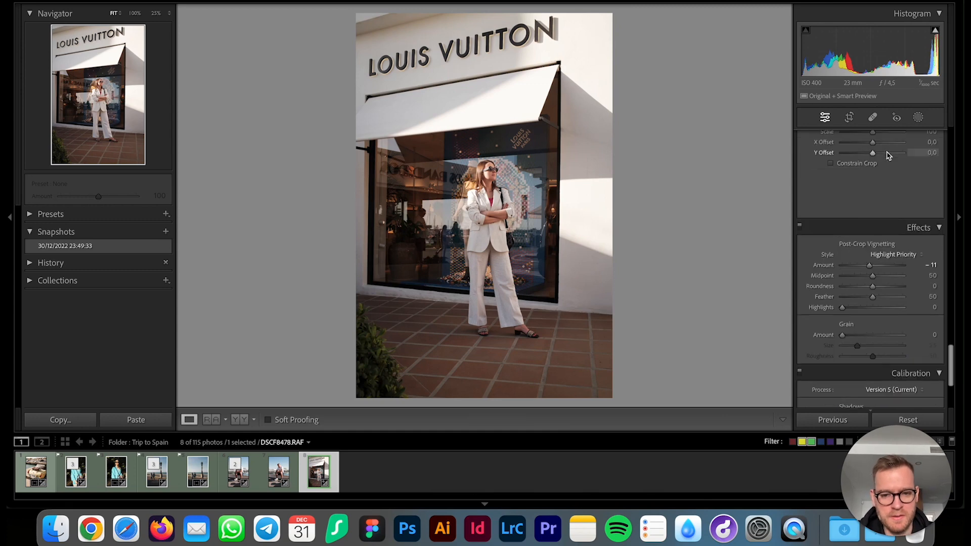
scroll(887, 155, up, 5)
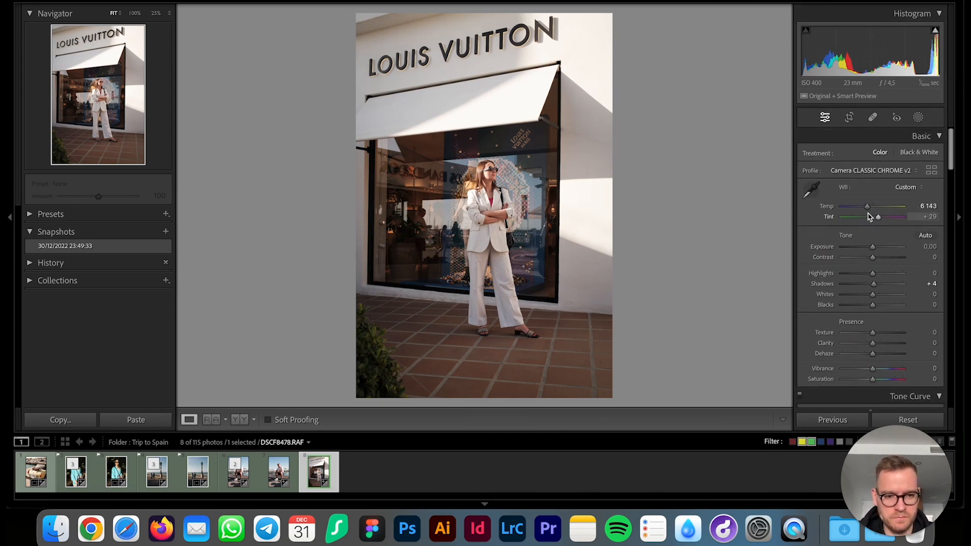
drag(869, 211, 870, 211)
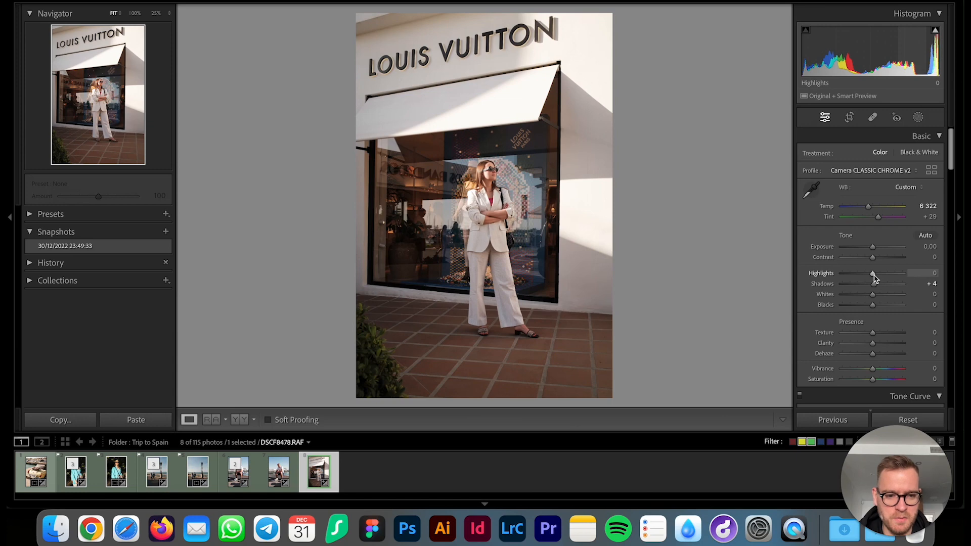
drag(874, 374, 874, 383)
double_click(876, 383)
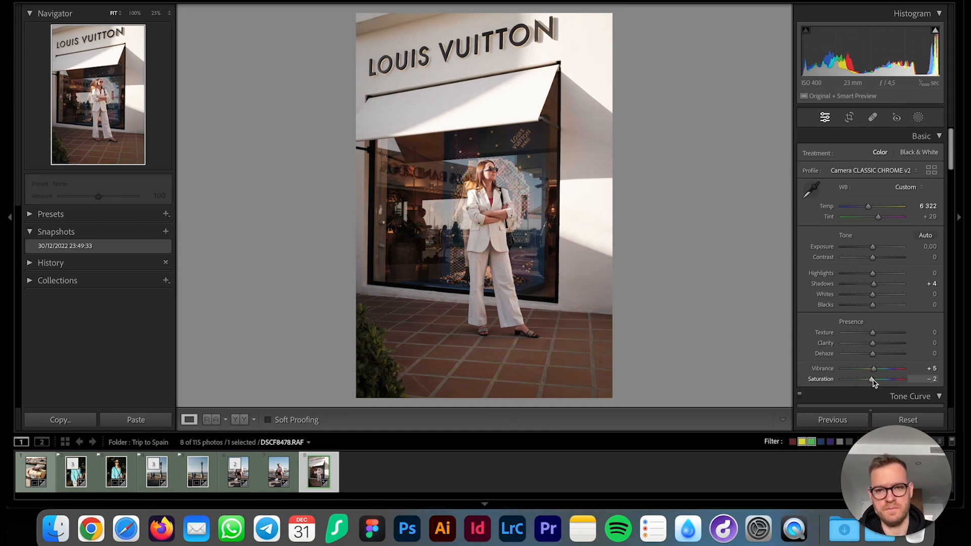
Adjust the storefront photo's crop slightly from its upper-left corner, keeping the original aspect ratio
click(850, 117)
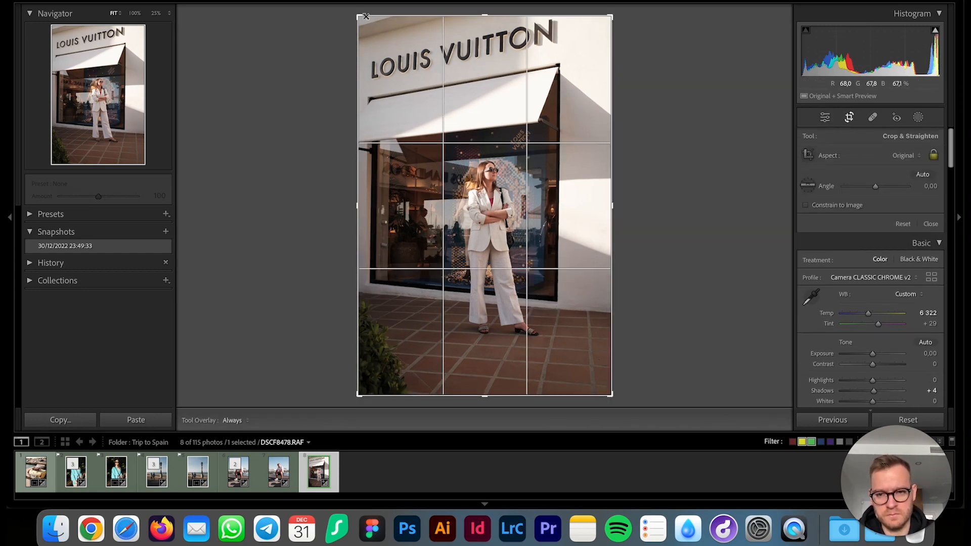
drag(366, 16, 361, 15)
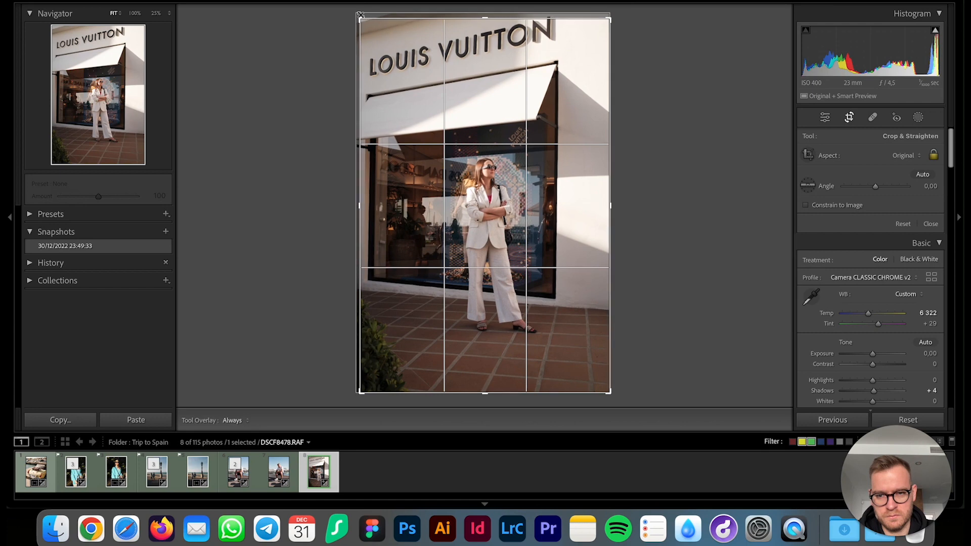
key(Return)
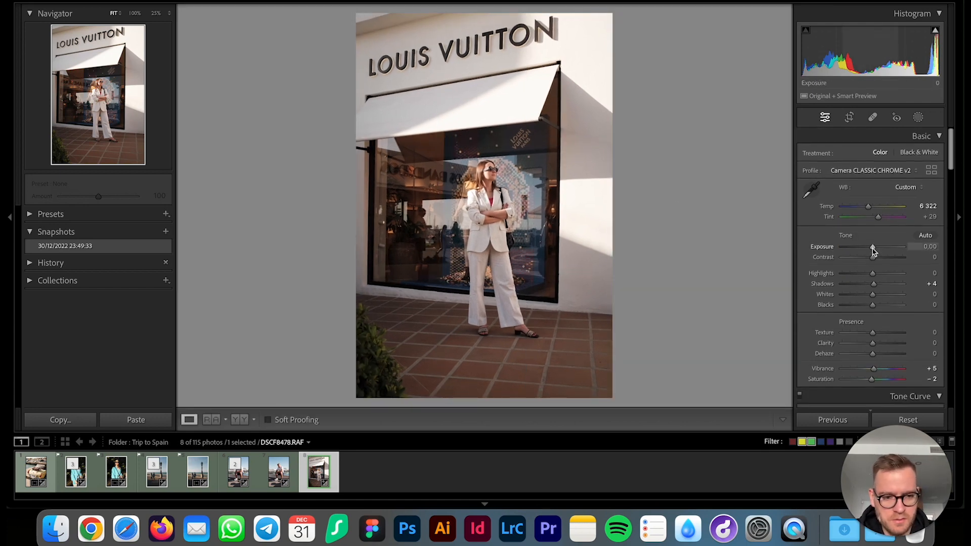
Lower the storefront photo's overall exposure to −0.05 and raise the exposure of the woman's subject mask to 0.10
drag(873, 250, 872, 250)
click(918, 117)
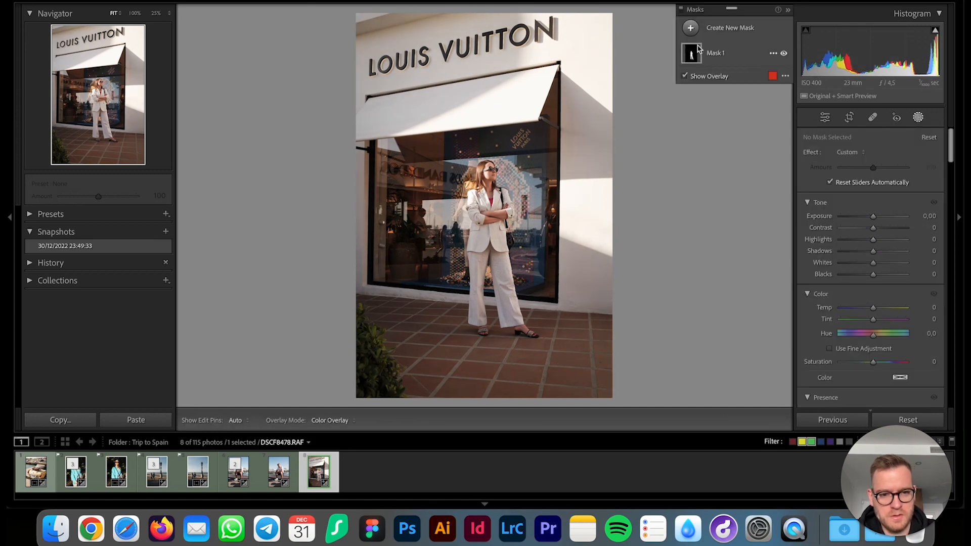
click(862, 132)
drag(873, 236, 874, 236)
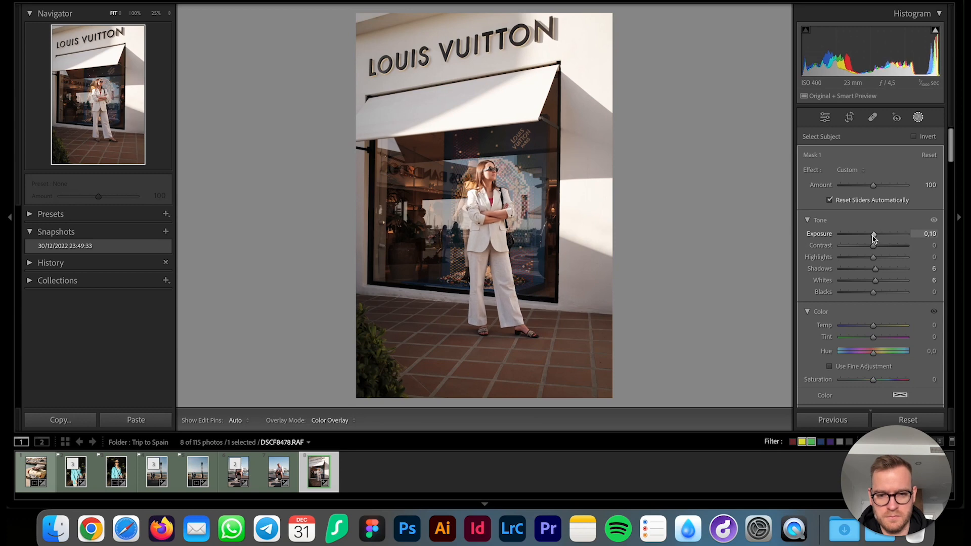
click(918, 117)
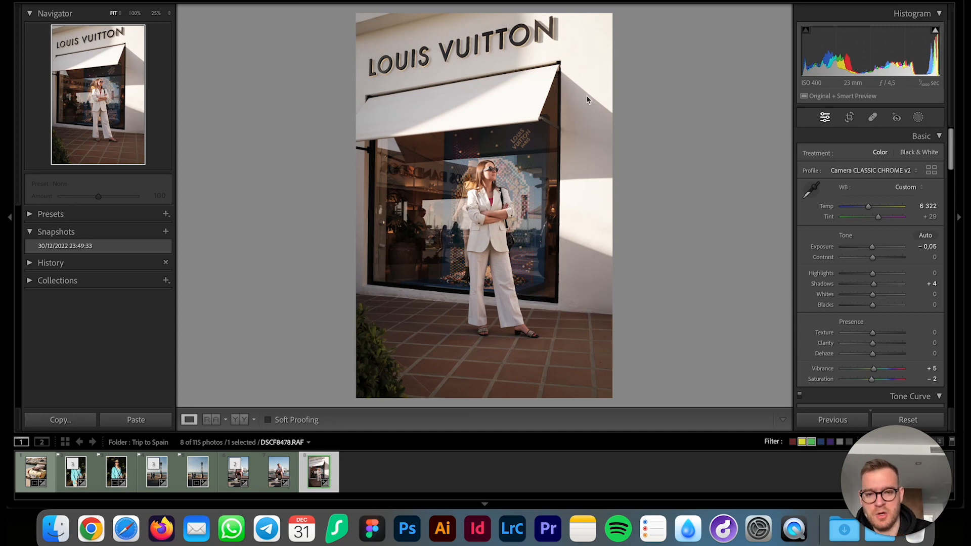
Return to the Library grid of the Trip to Spain photos
key(g)
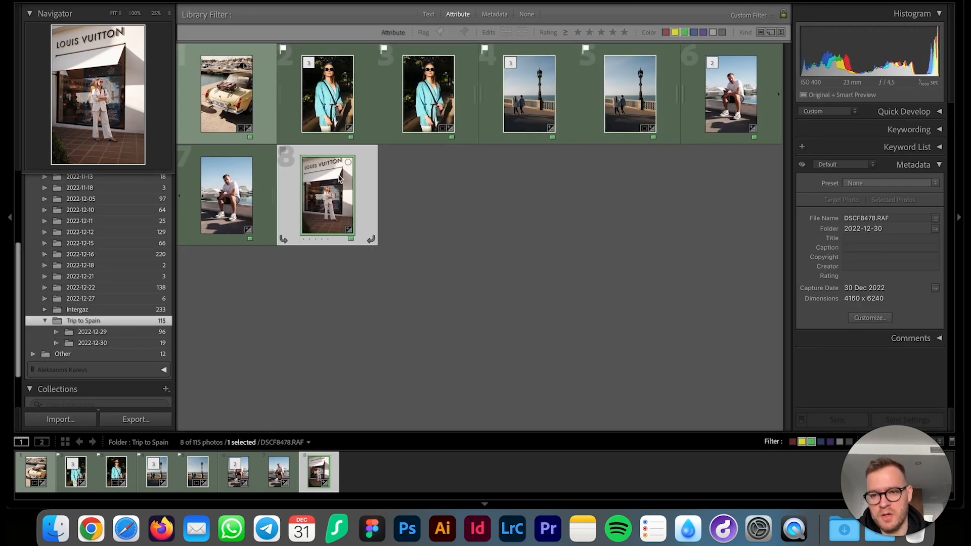